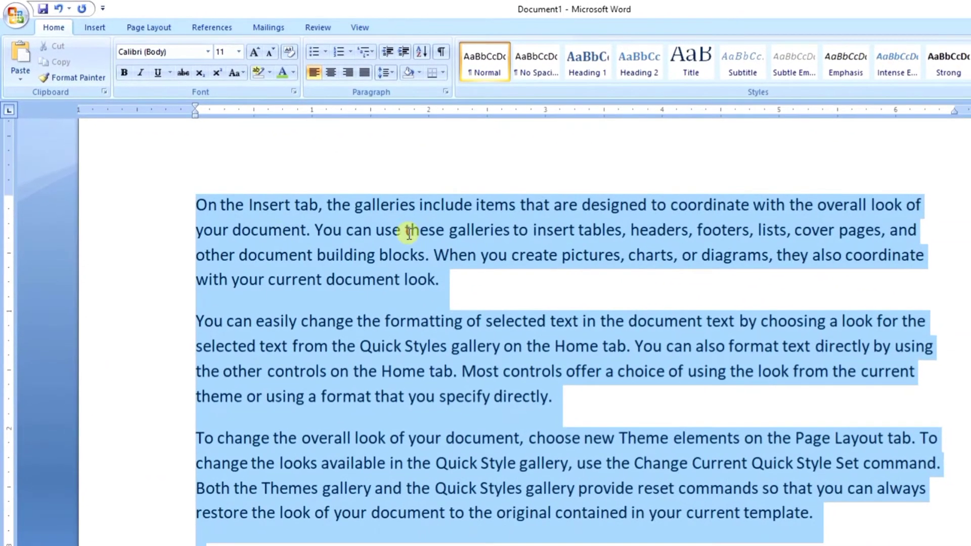
Step: Select the whole first paragraph and change its font to Arial Black
drag(267, 222, 233, 221)
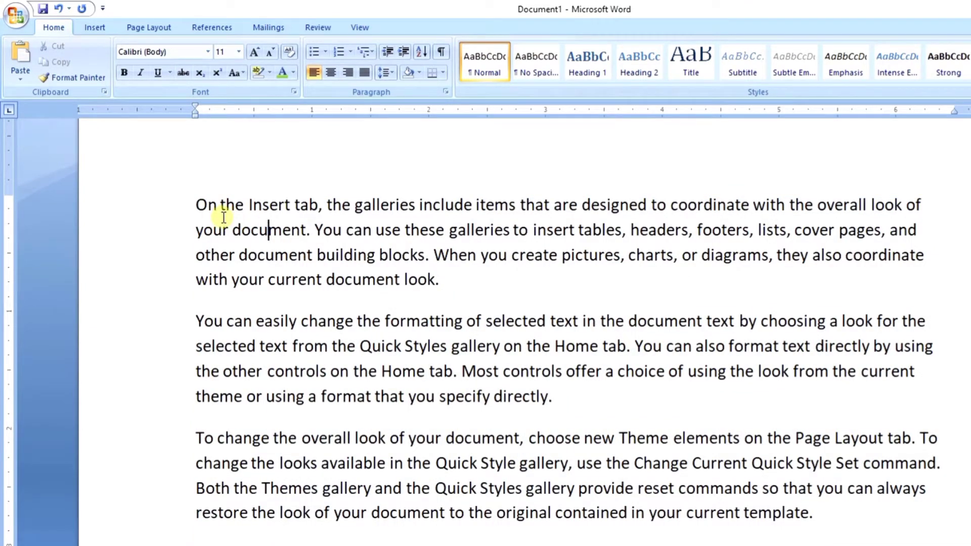
click(208, 52)
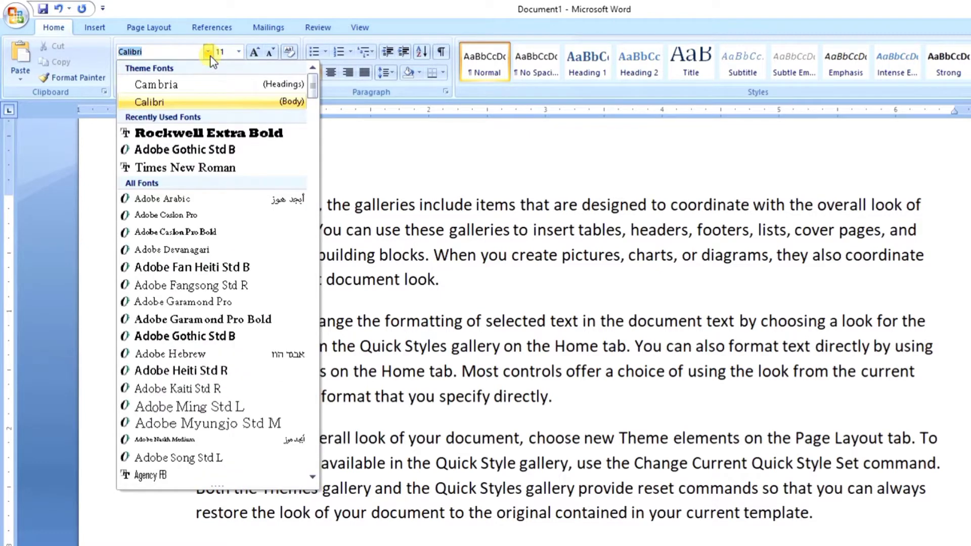
click(427, 236)
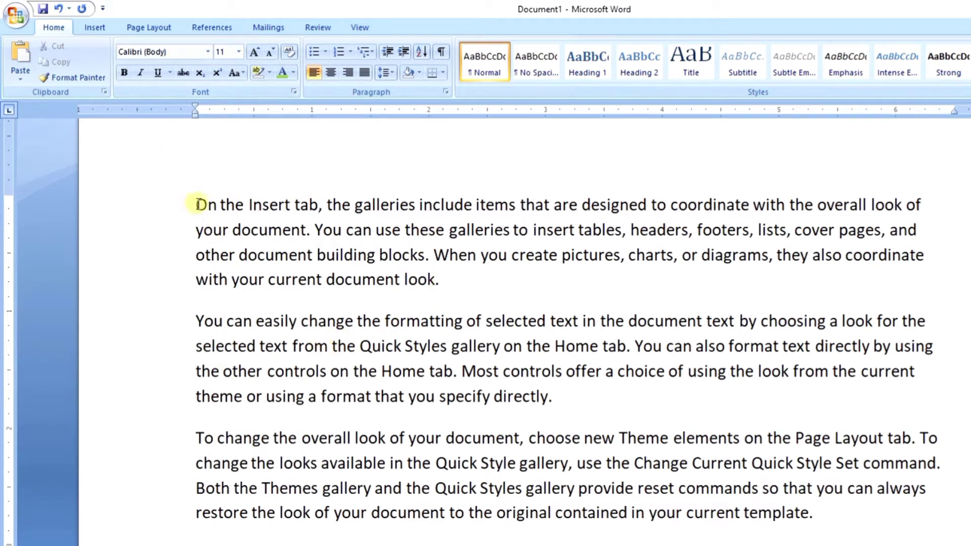
drag(197, 204, 481, 283)
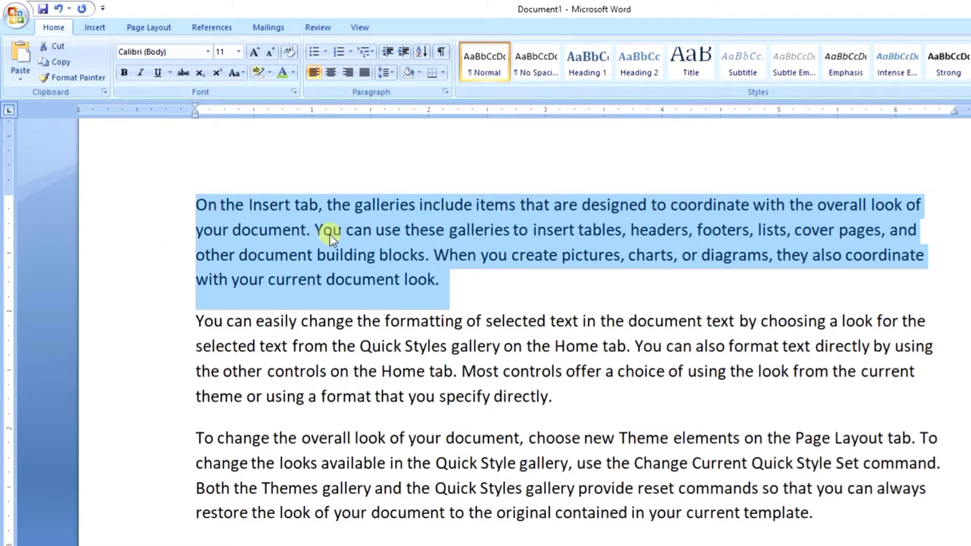
click(206, 53)
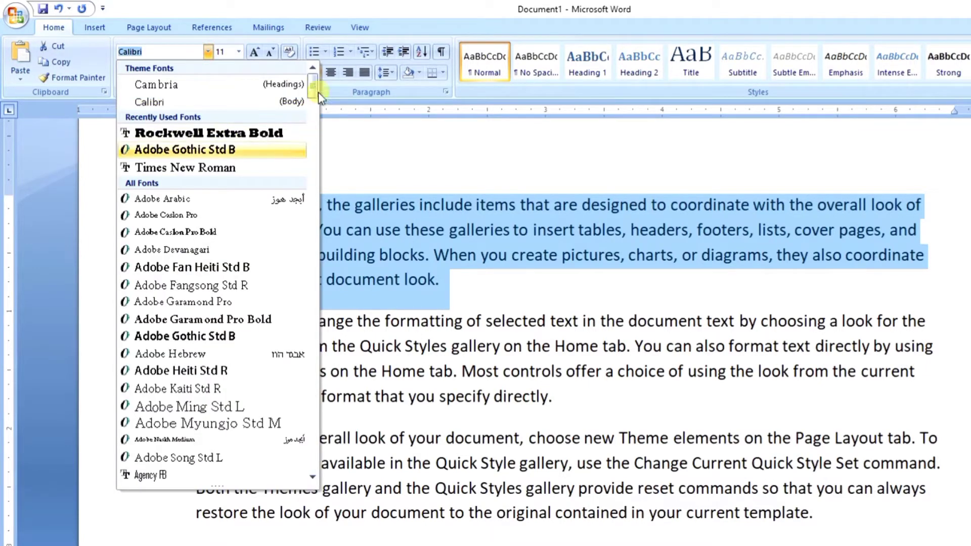
drag(316, 91, 311, 116)
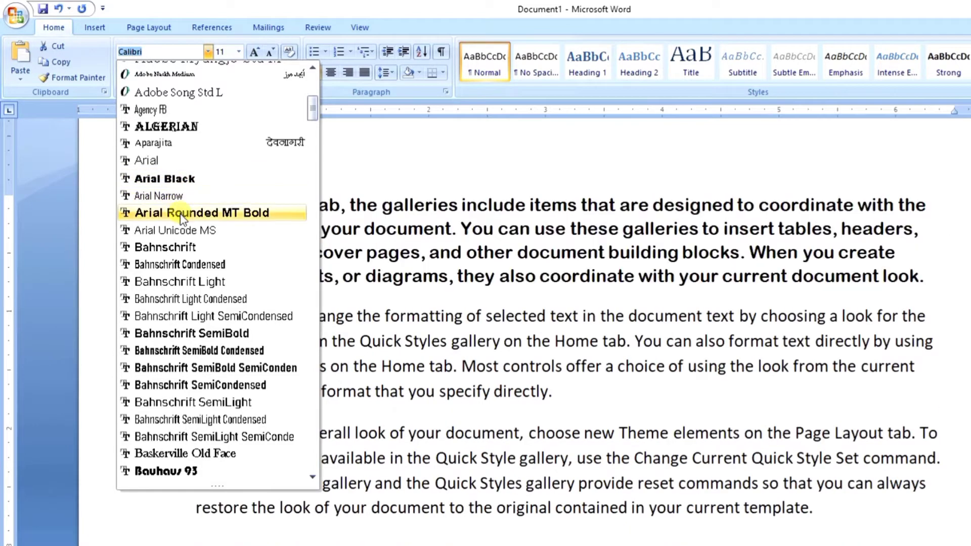
mouse_move(312, 109)
mouse_down()
mouse_move(321, 250)
mouse_move(314, 86)
mouse_move(313, 99)
mouse_up()
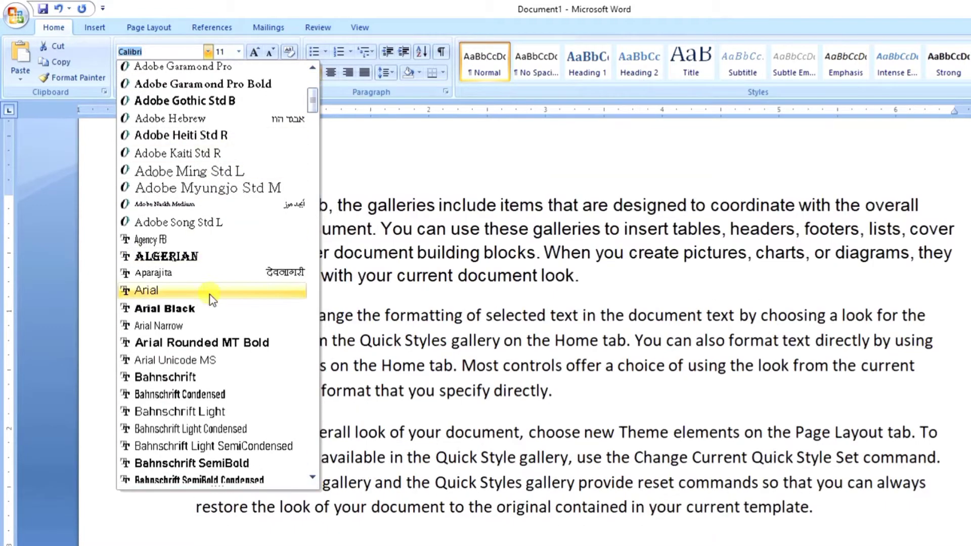
click(190, 309)
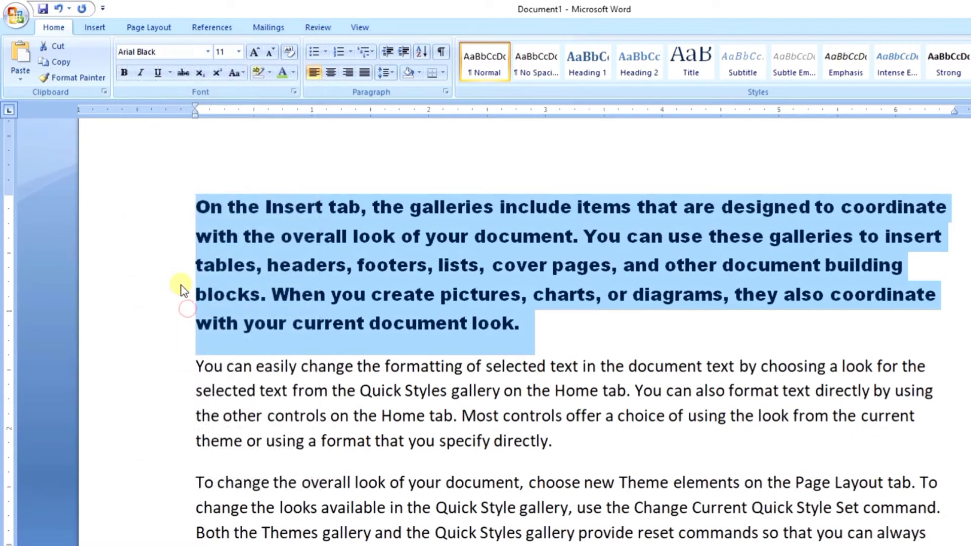
Step: Check the current size 11, then select the first paragraph and show the font size list
click(557, 333)
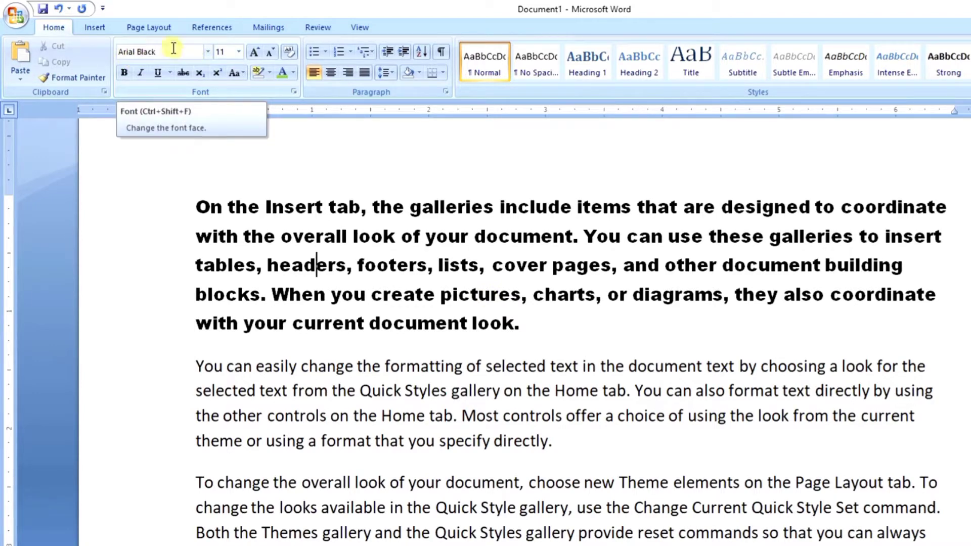
click(226, 50)
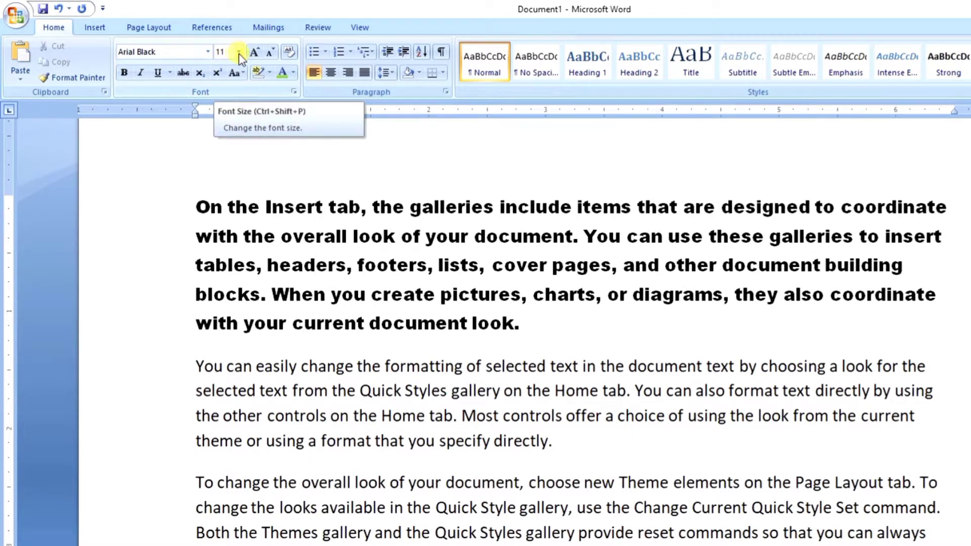
triple_click(284, 210)
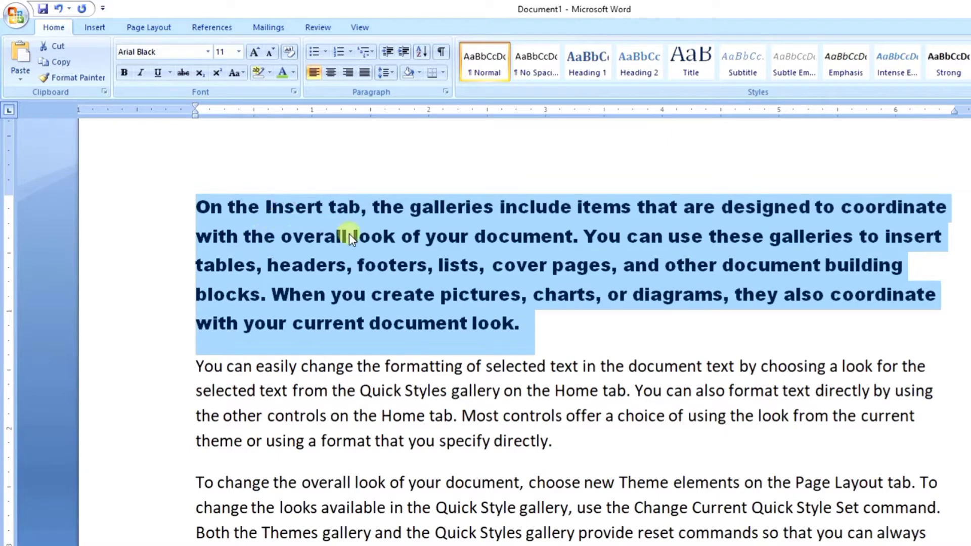
click(238, 51)
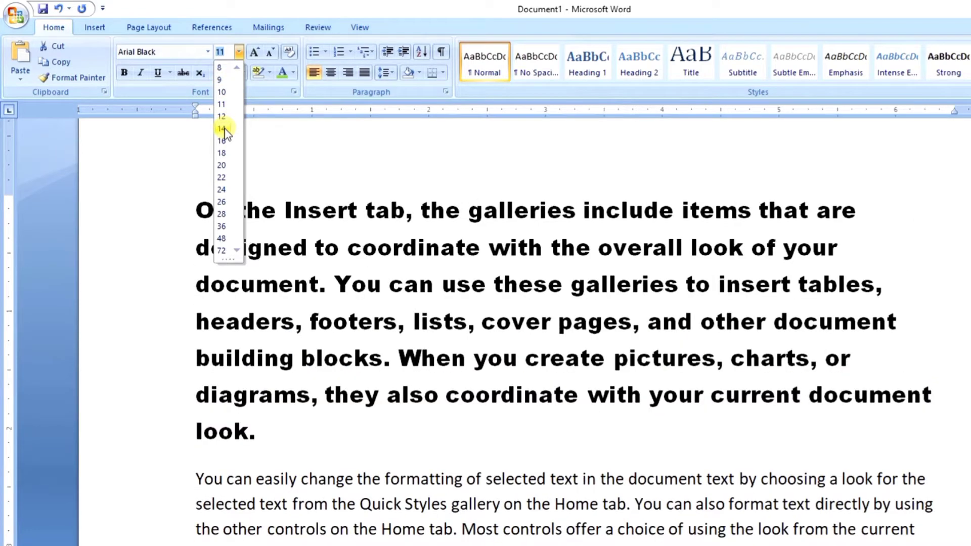
Step: Set the first paragraph to 14 pt and compare it with the Calibri 11 second paragraph
click(222, 129)
click(390, 292)
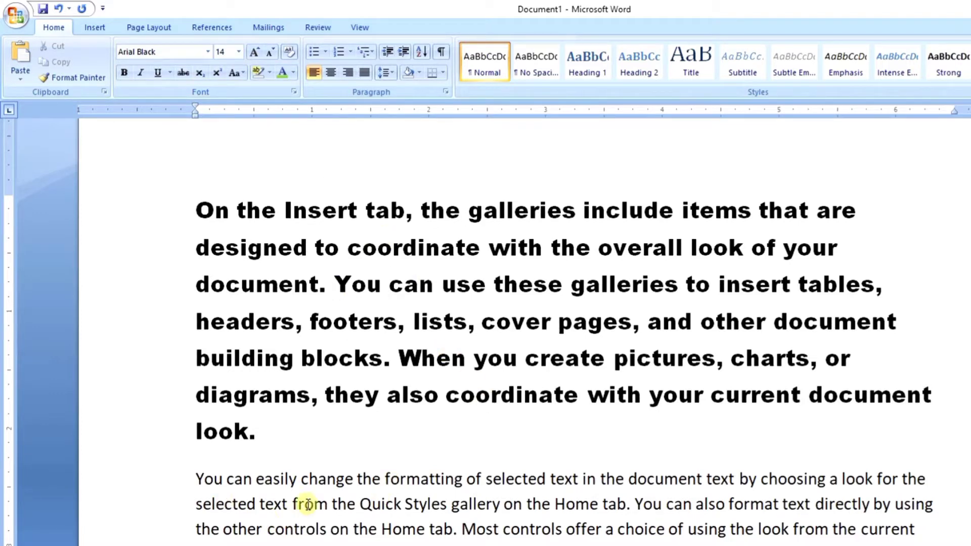
scroll(283, 503, down, 3)
scroll(404, 314, down, 2)
click(405, 310)
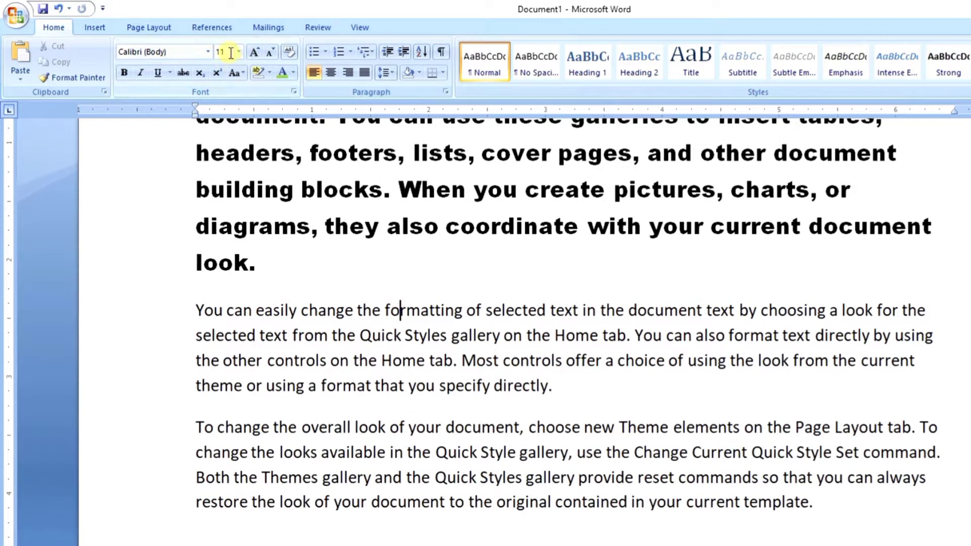
click(333, 153)
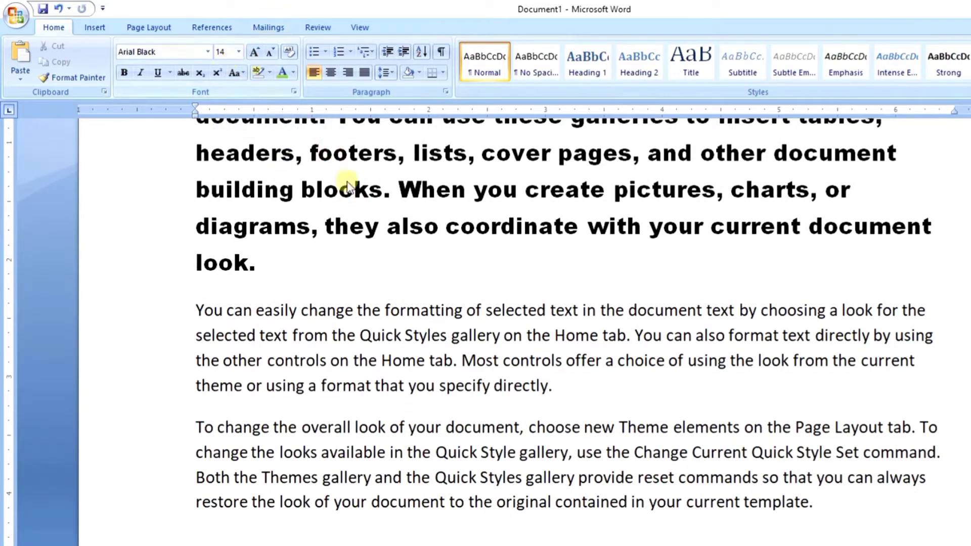
scroll(506, 329, up, 4)
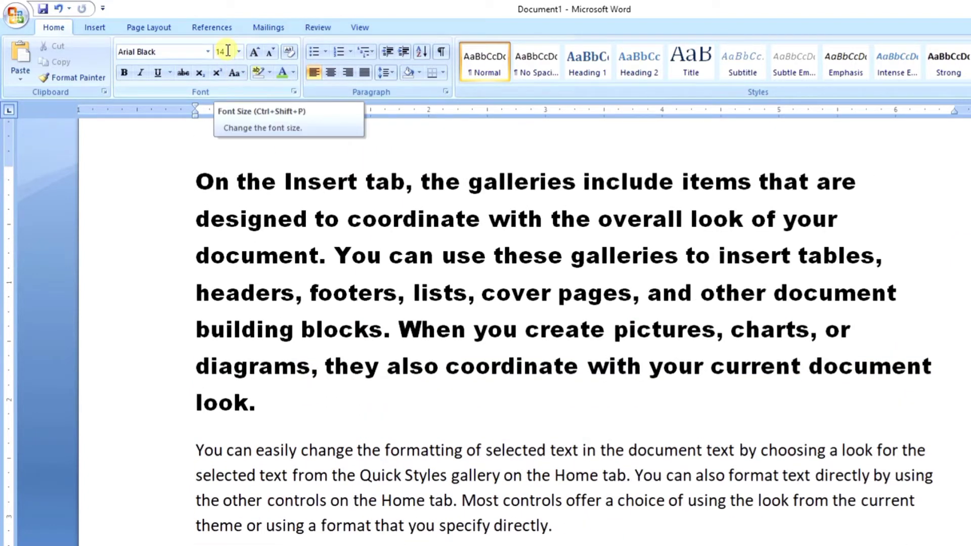
triple_click(212, 183)
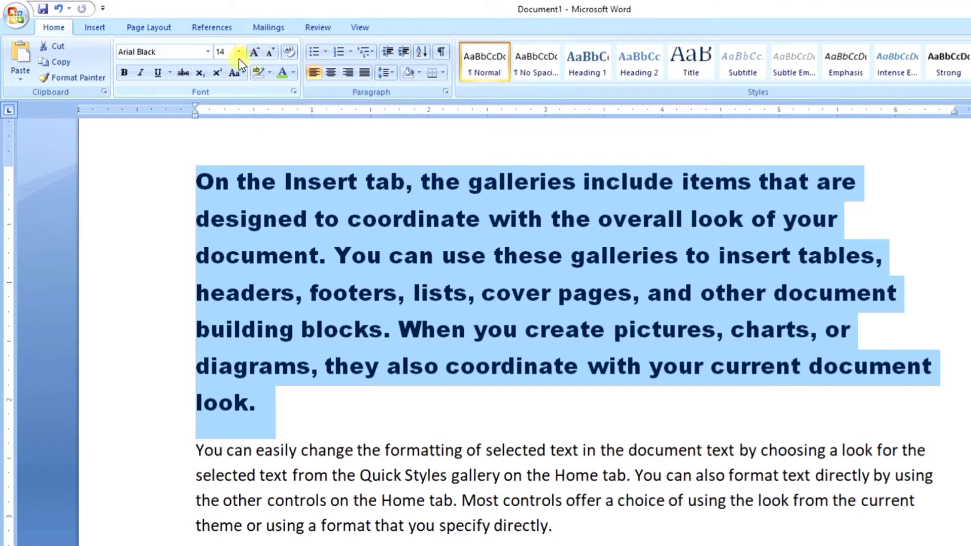
click(237, 58)
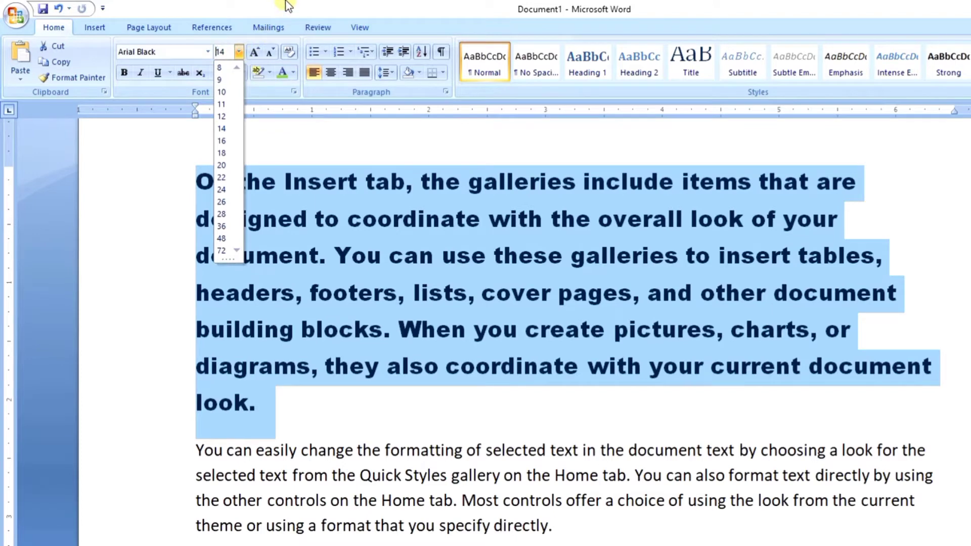
click(266, 33)
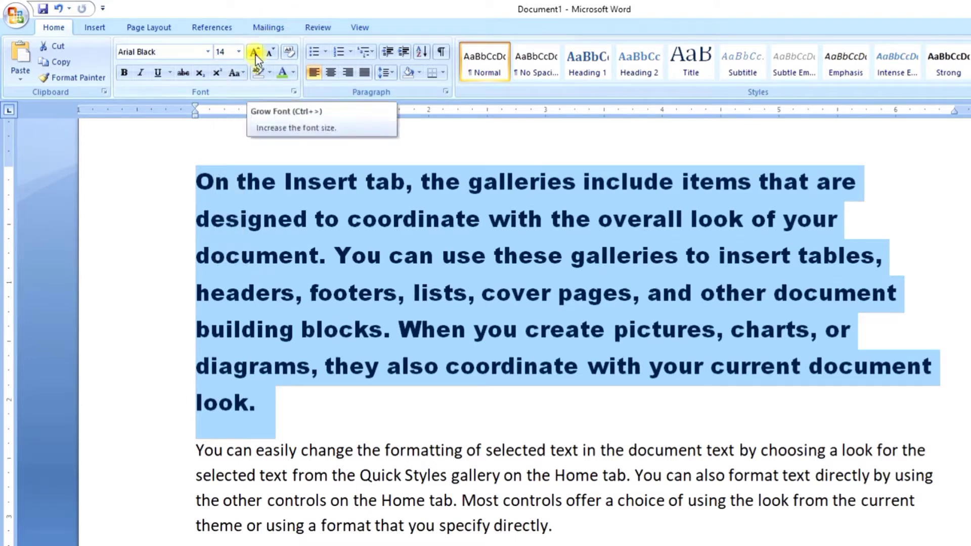
click(256, 53)
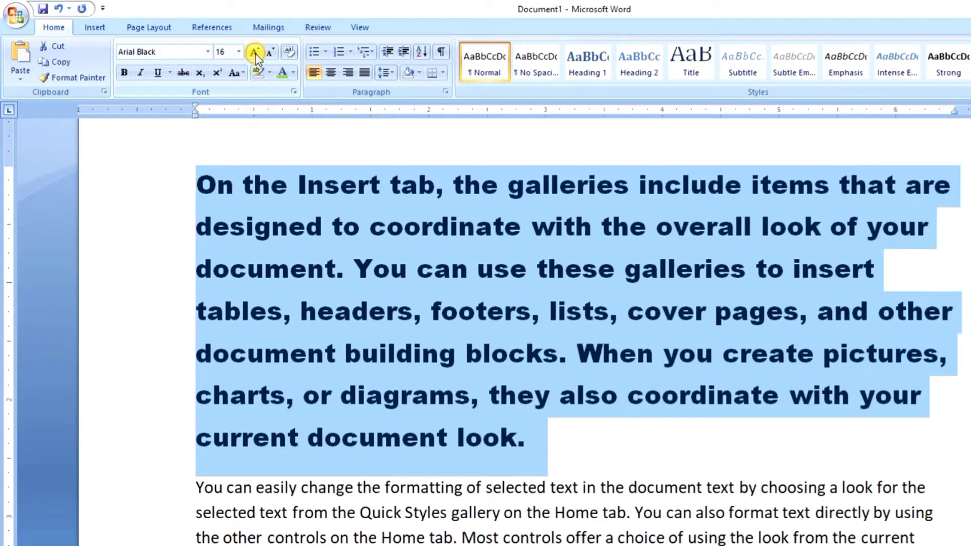
click(256, 53)
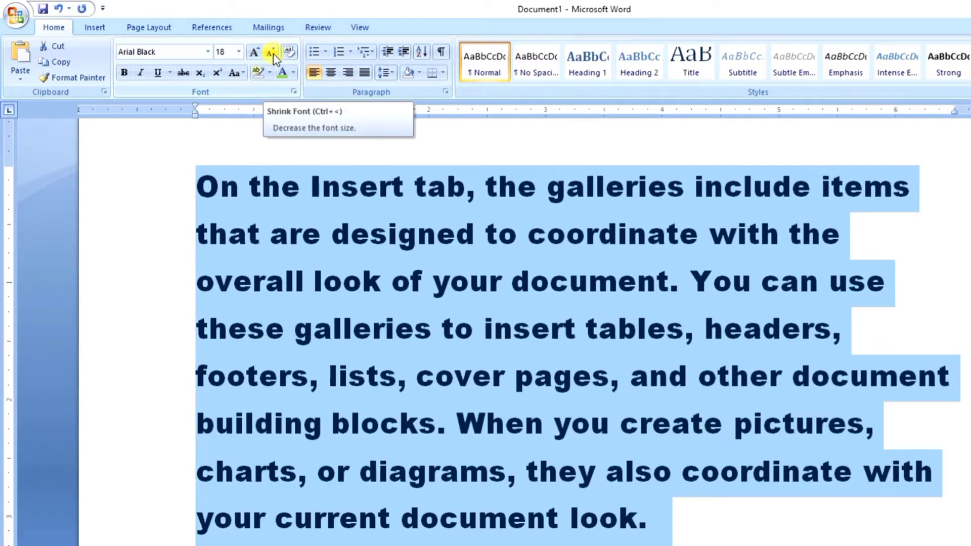
click(273, 53)
click(274, 53)
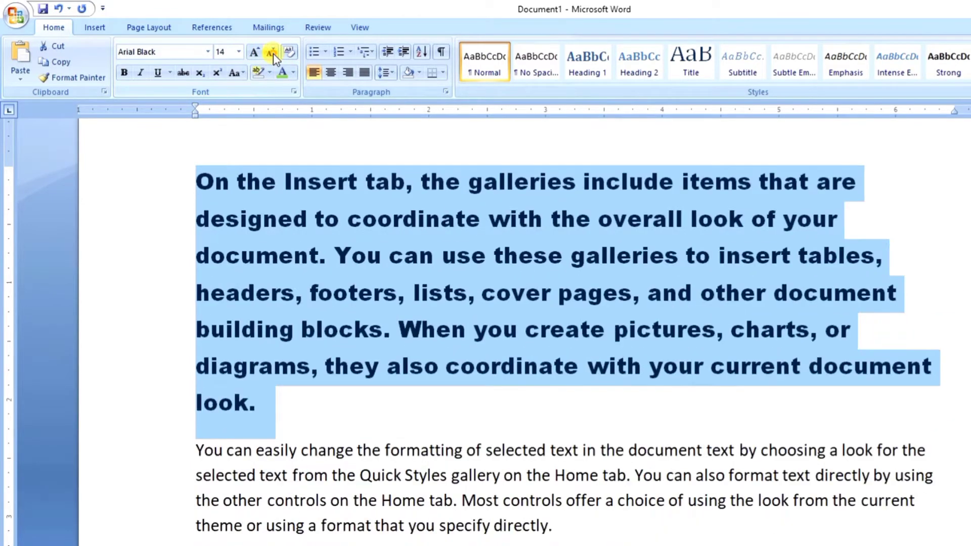
click(273, 53)
click(273, 53)
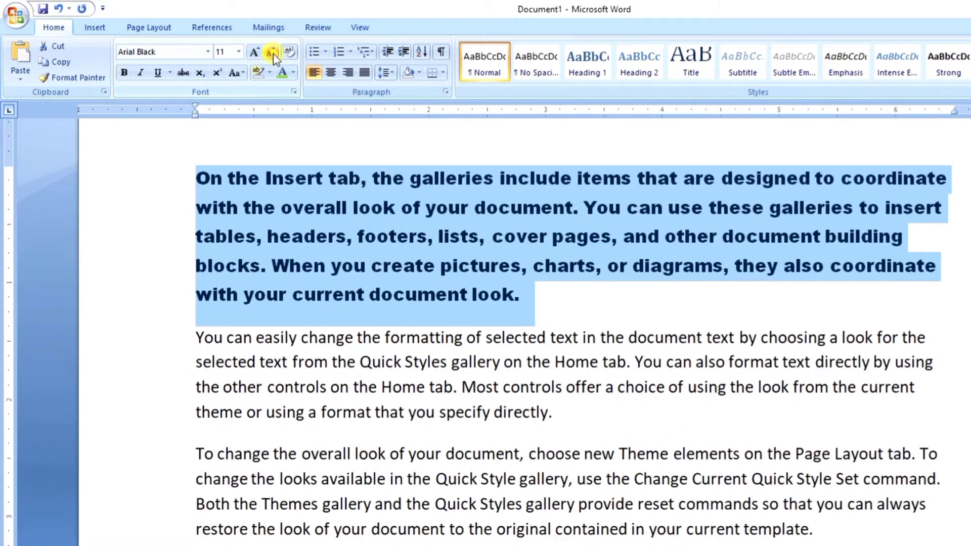
click(273, 53)
click(272, 54)
click(257, 53)
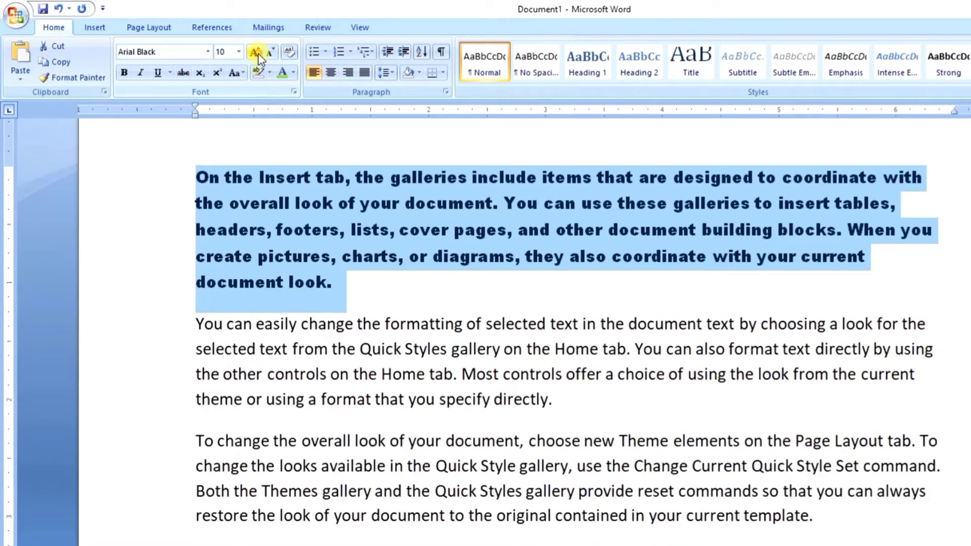
click(258, 53)
click(257, 53)
click(255, 53)
click(255, 52)
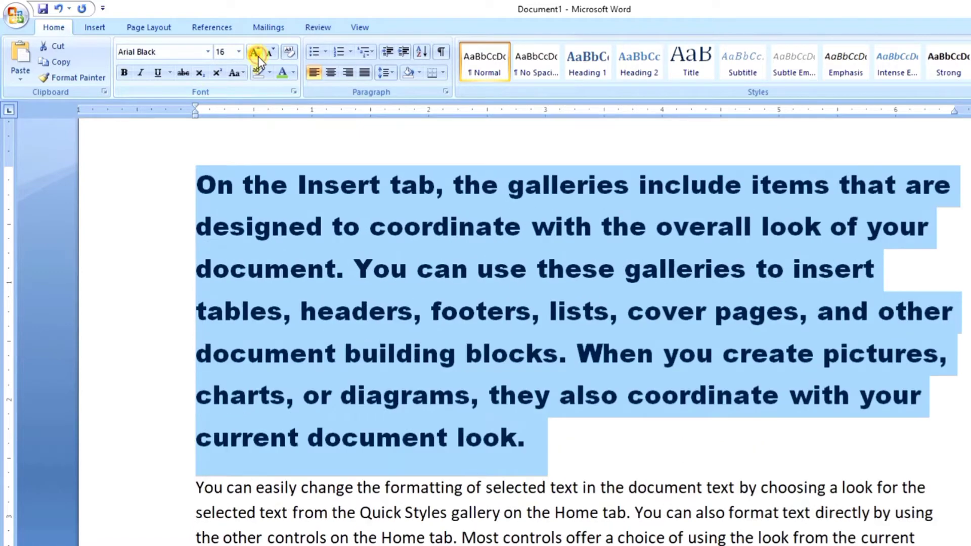
click(272, 52)
click(254, 52)
click(270, 53)
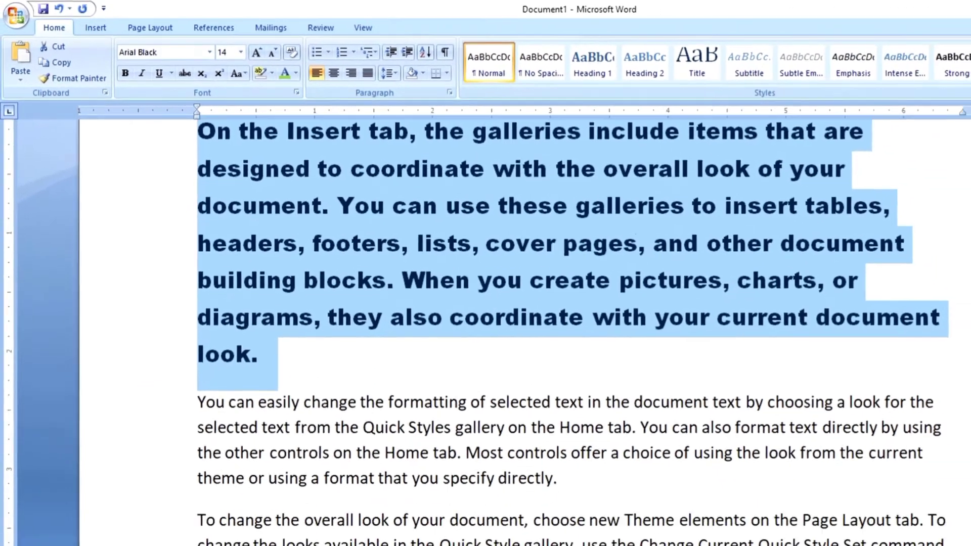
Step: Make the whole second paragraph bold
scroll(461, 223, down, 5)
click(321, 224)
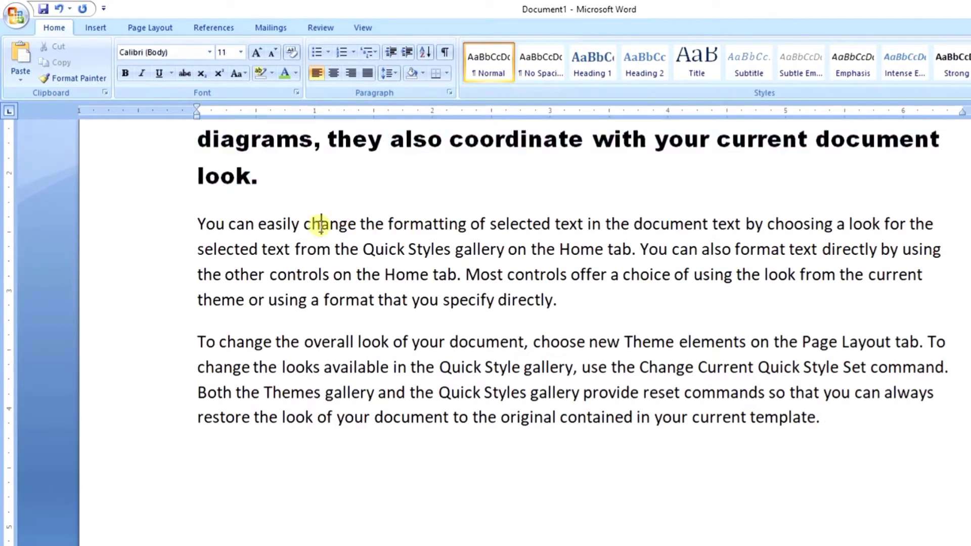
triple_click(321, 224)
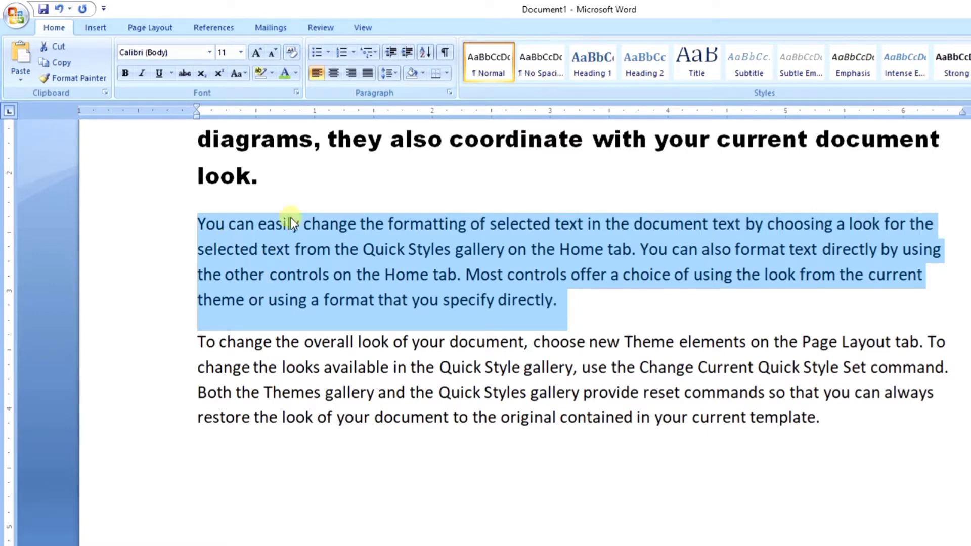
click(125, 73)
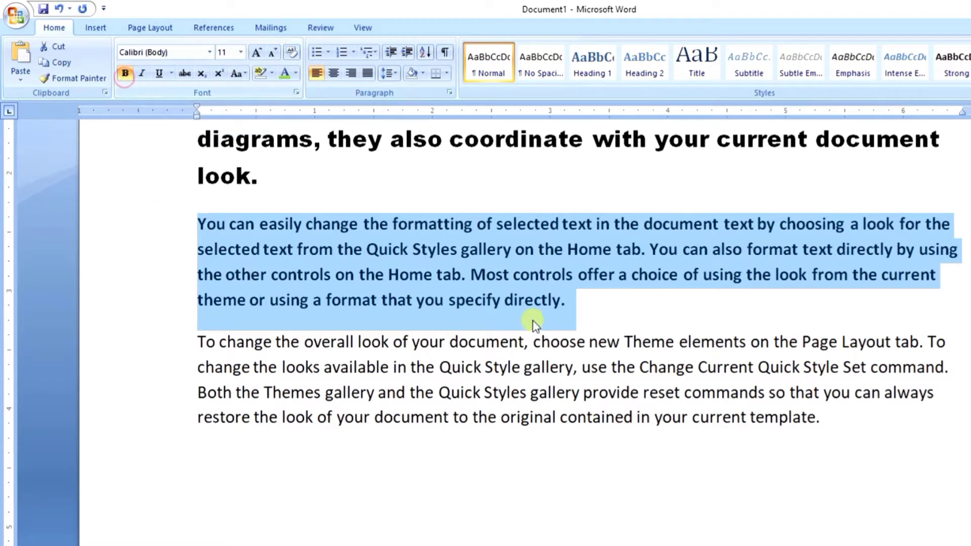
click(567, 323)
click(479, 249)
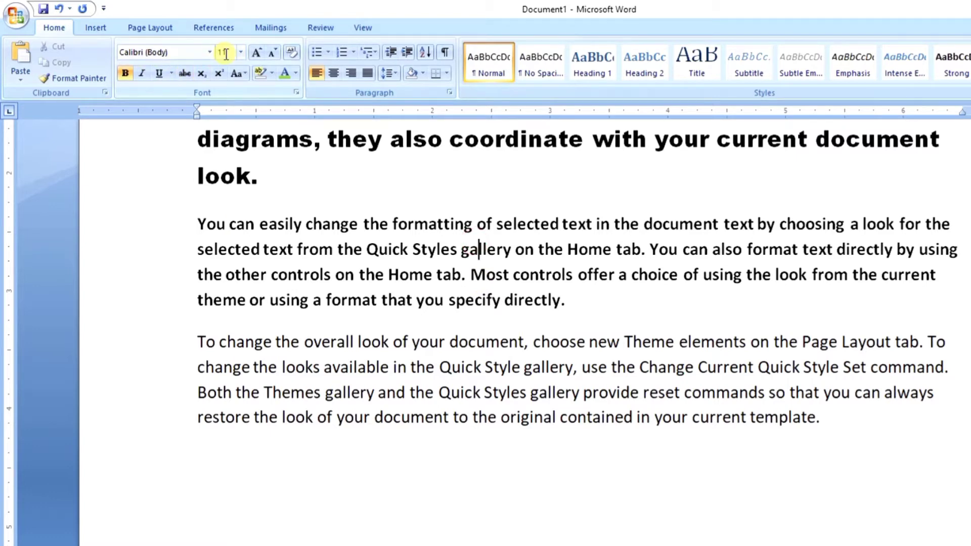
Step: Remove the bold from the first body paragraph so it is plain Calibri 11
click(410, 274)
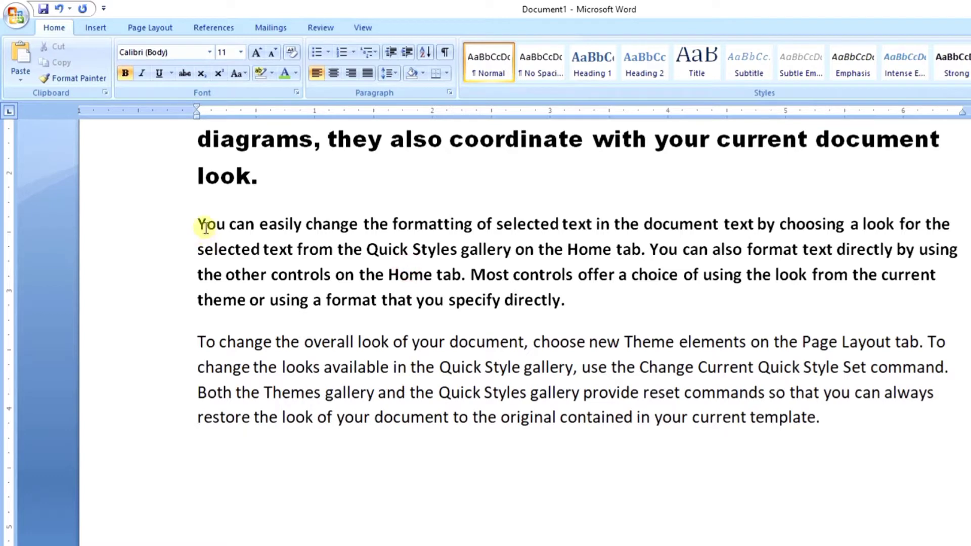
drag(198, 223, 573, 335)
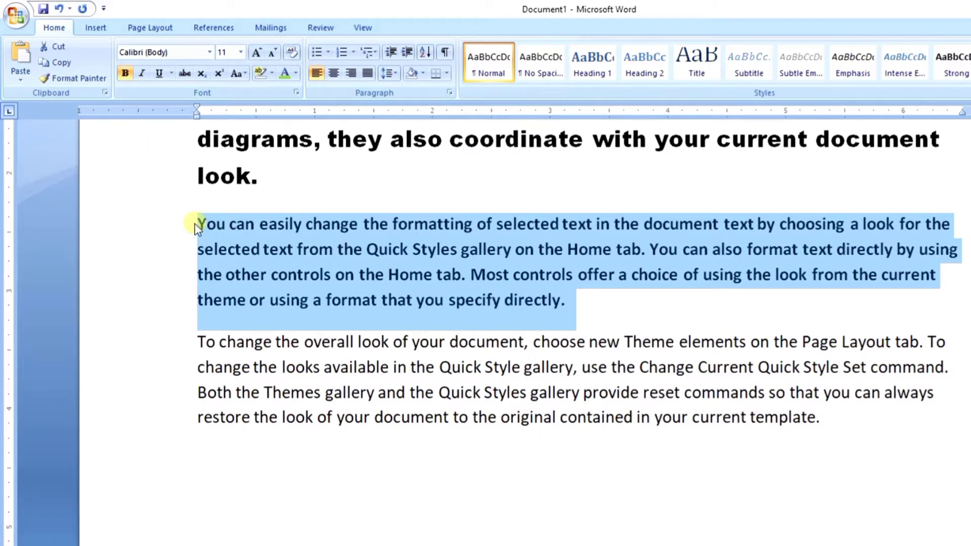
click(578, 320)
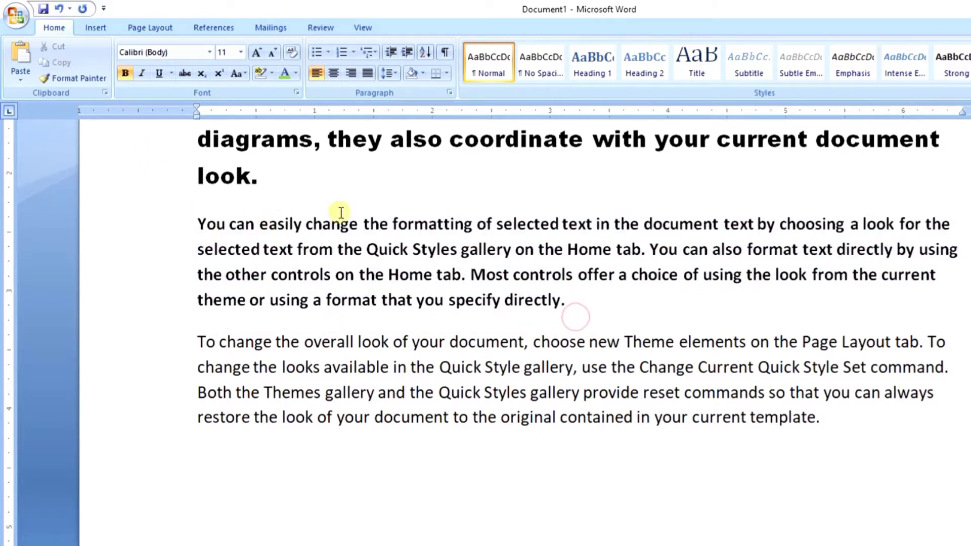
triple_click(322, 226)
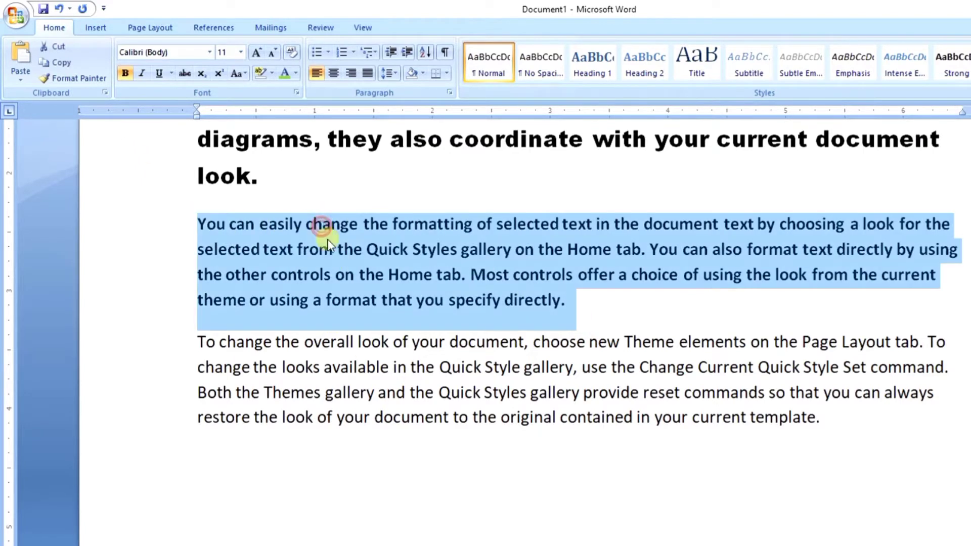
click(124, 75)
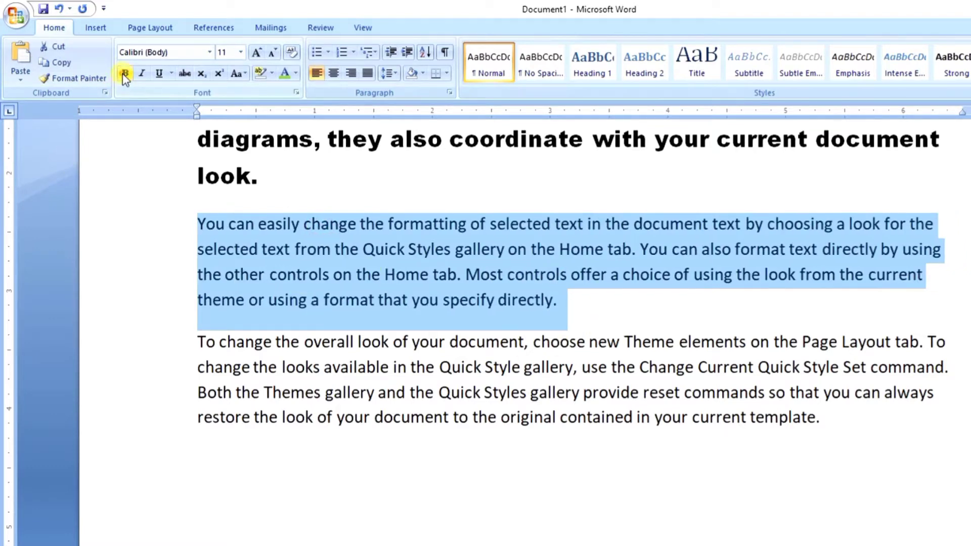
click(576, 306)
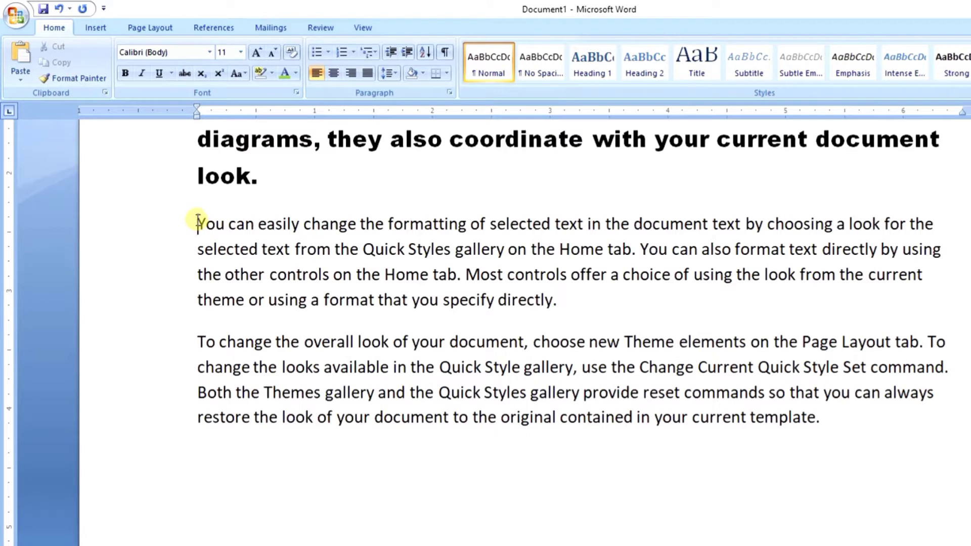
Step: Bold the word 'formatting', then undo that bold with Ctrl+Z
drag(197, 223, 591, 299)
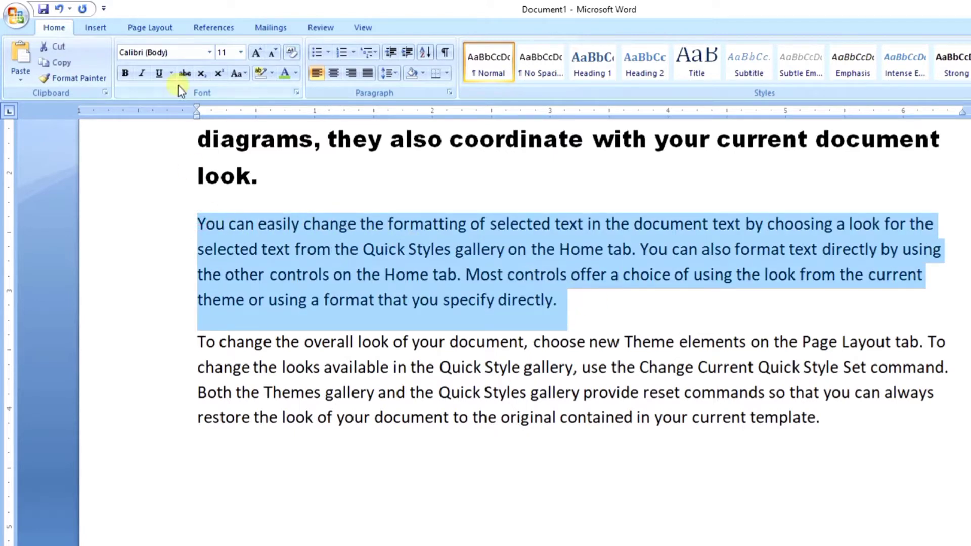
click(423, 256)
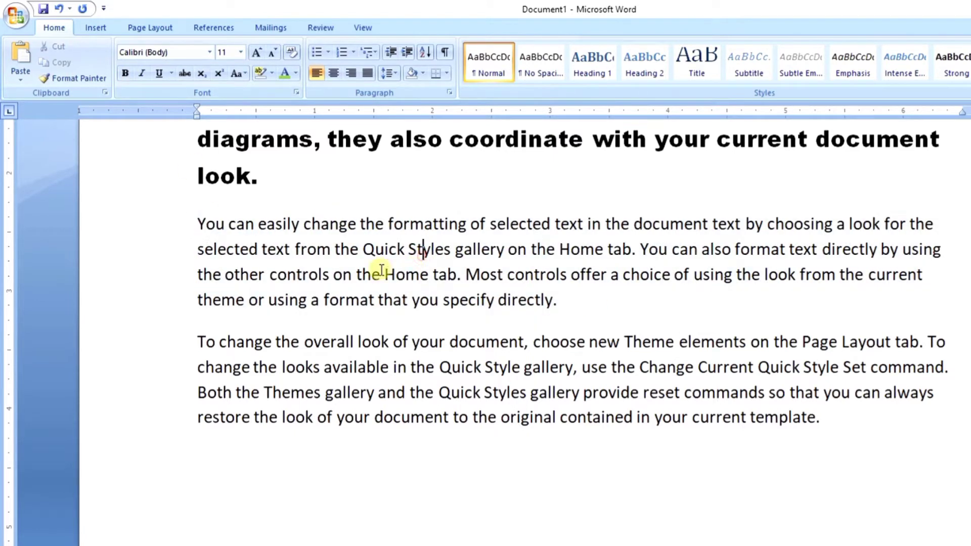
double_click(410, 224)
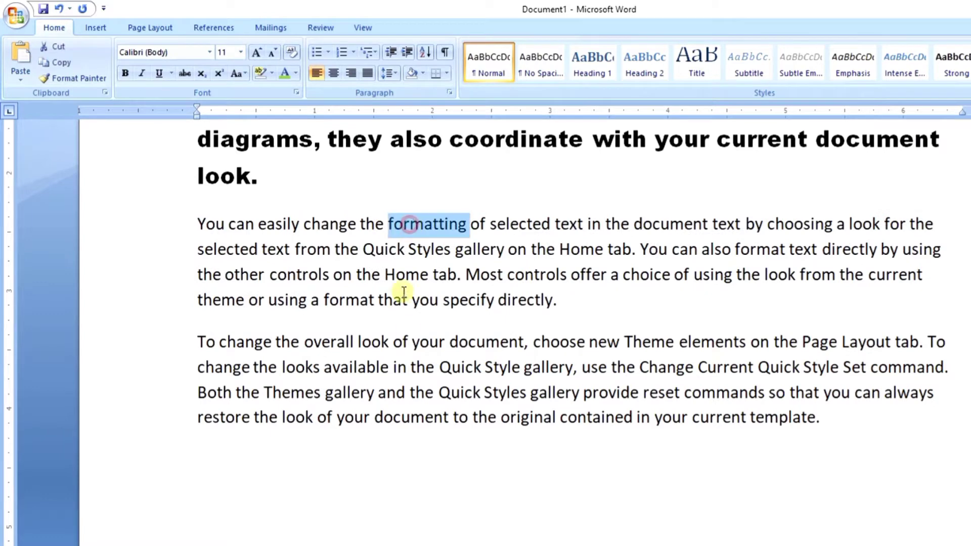
click(127, 75)
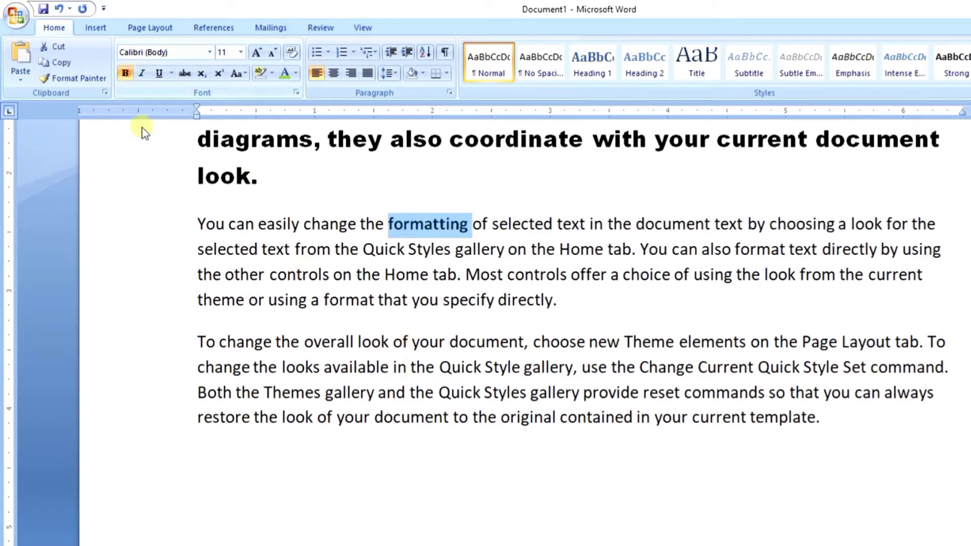
click(509, 249)
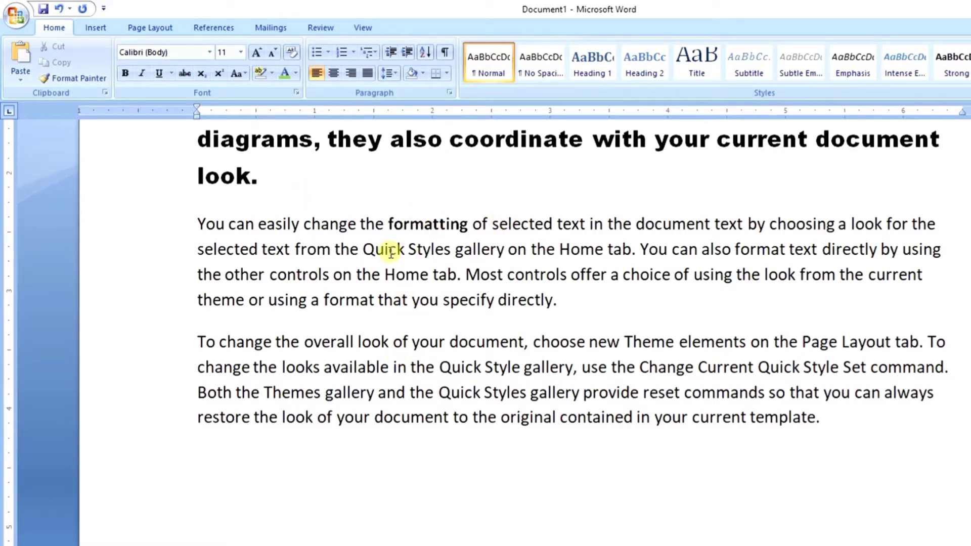
key(ctrl+z)
Step: Italicize the entire second paragraph, leaving the third paragraph plain
triple_click(215, 224)
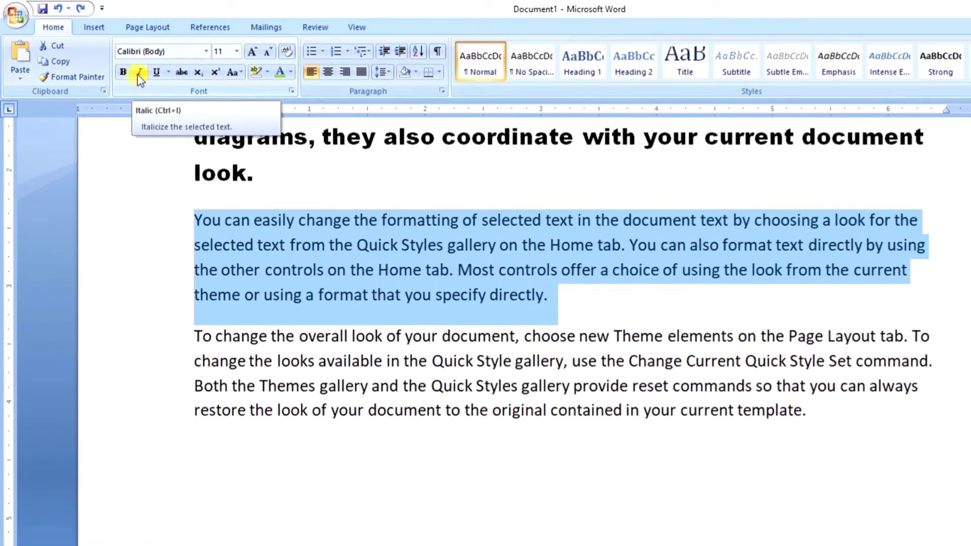
click(138, 72)
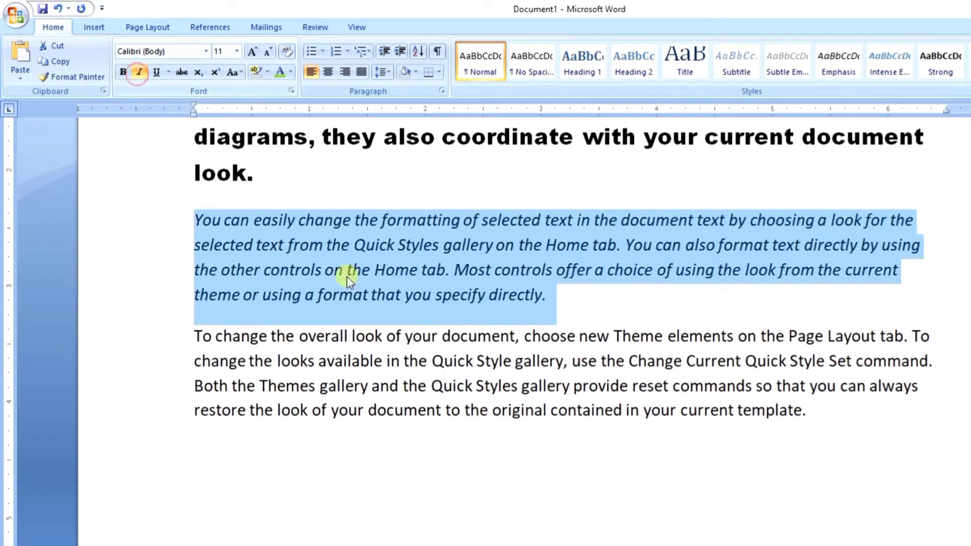
click(496, 296)
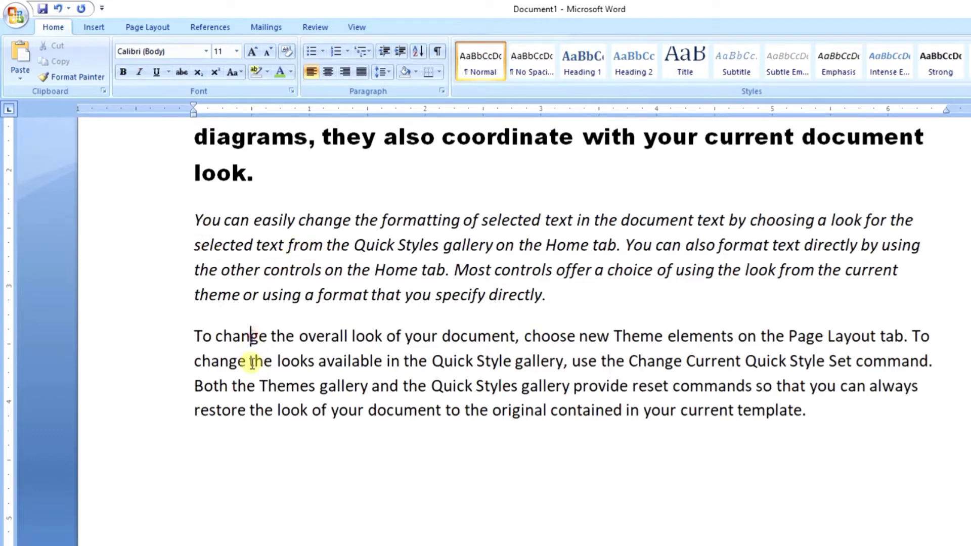
Step: Turn italics off for the second paragraph, restoring upright Calibri 11
click(278, 388)
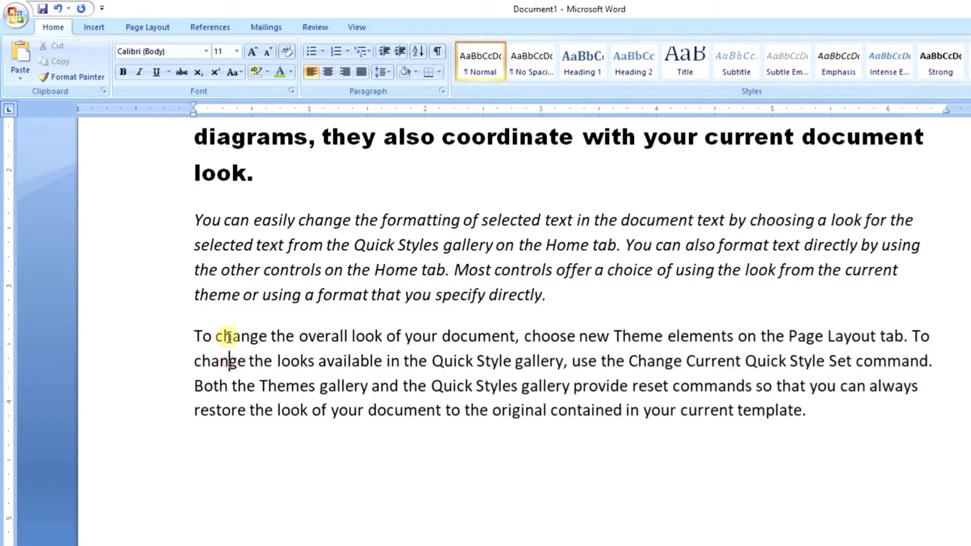
click(210, 343)
drag(202, 221, 560, 298)
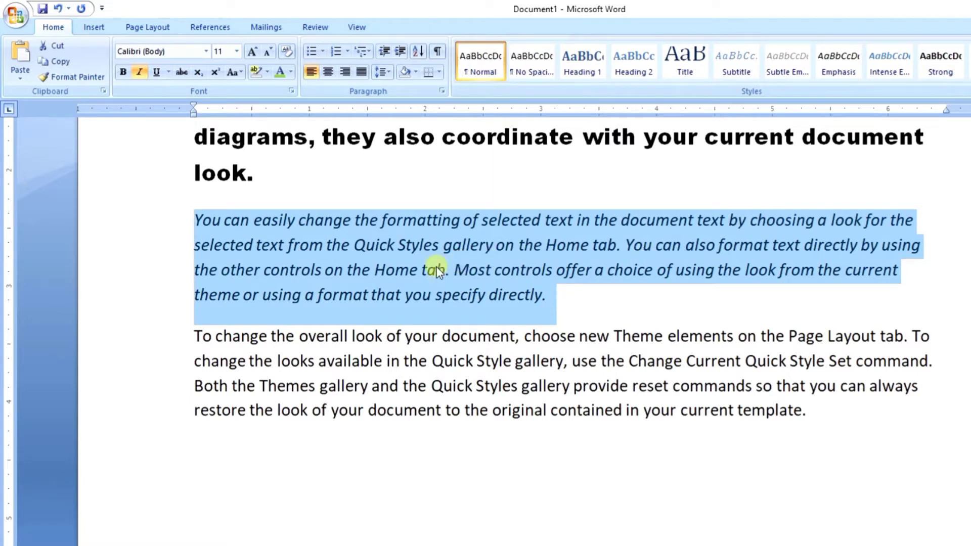
click(138, 75)
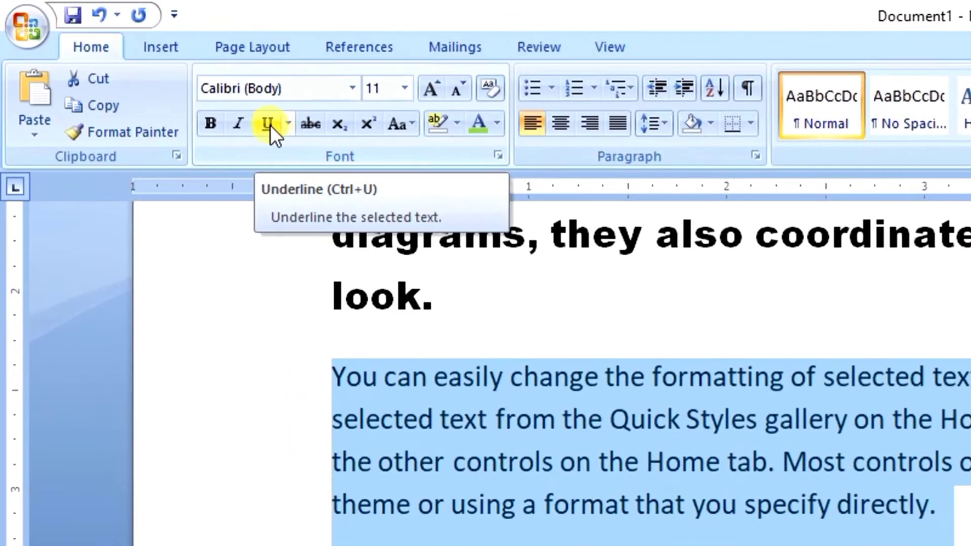
Step: Underline the opening phrase 'You can easily change the formatting of selected text in the document'
click(658, 400)
drag(333, 376, 968, 376)
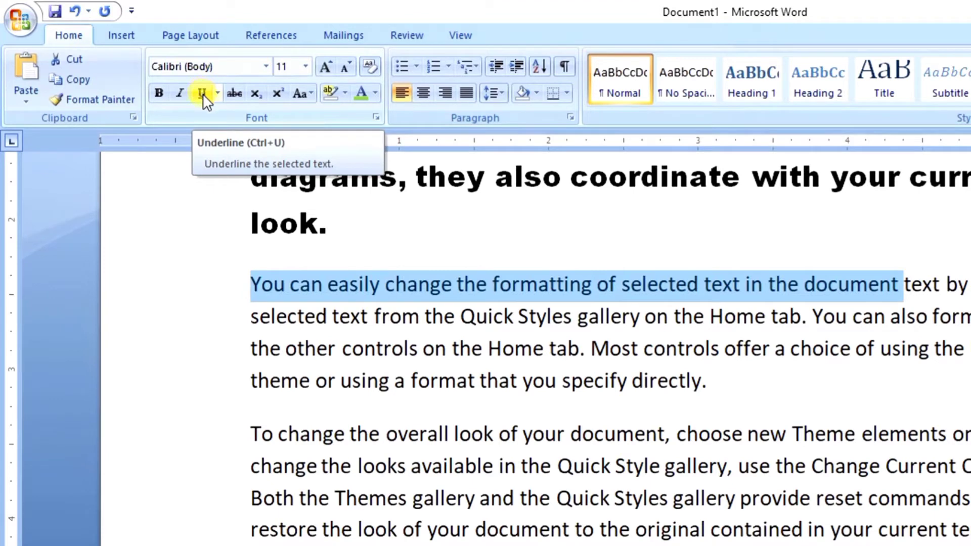
click(202, 93)
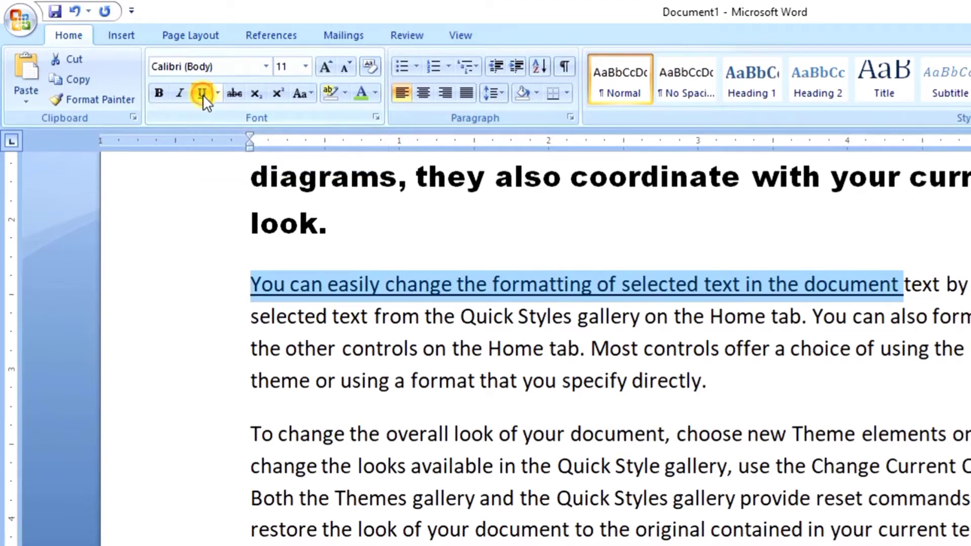
click(462, 379)
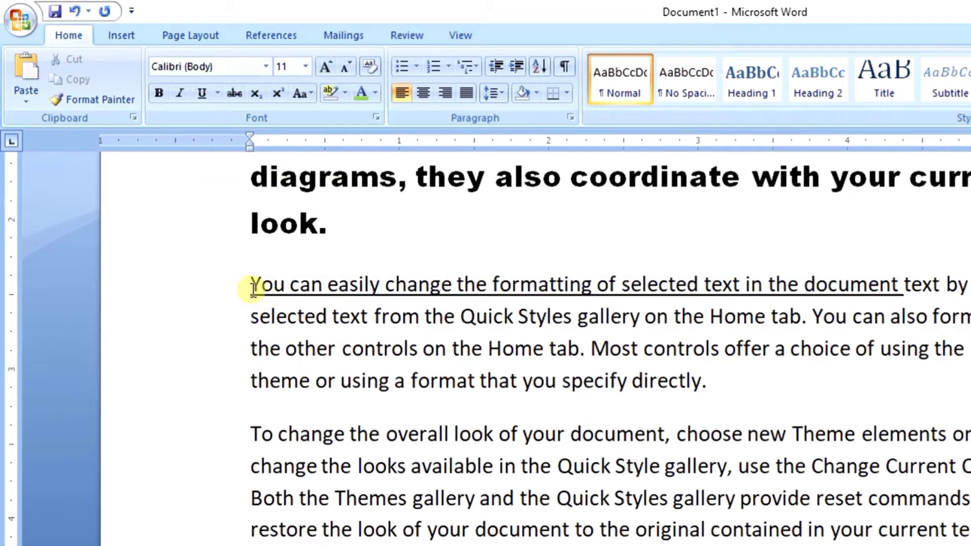
Step: Reselect the underlined phrase and show the underline style options
drag(253, 287, 863, 284)
drag(251, 286, 867, 287)
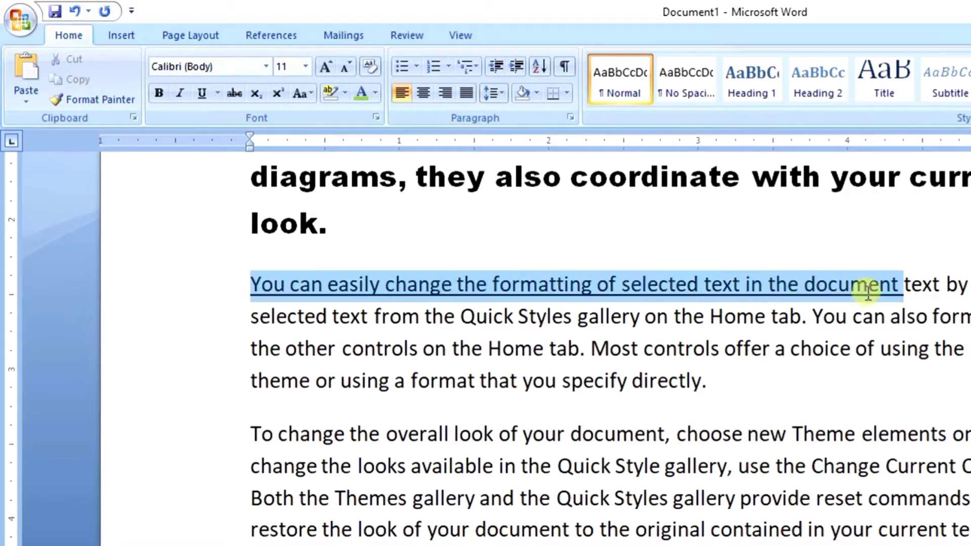
click(218, 96)
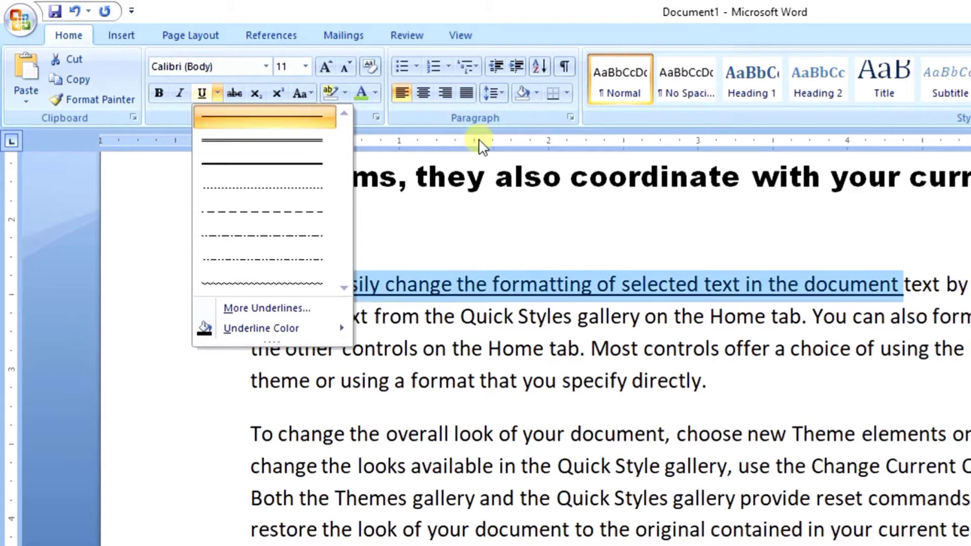
Step: Apply a double underline to the opening phrase and reselect it
click(255, 126)
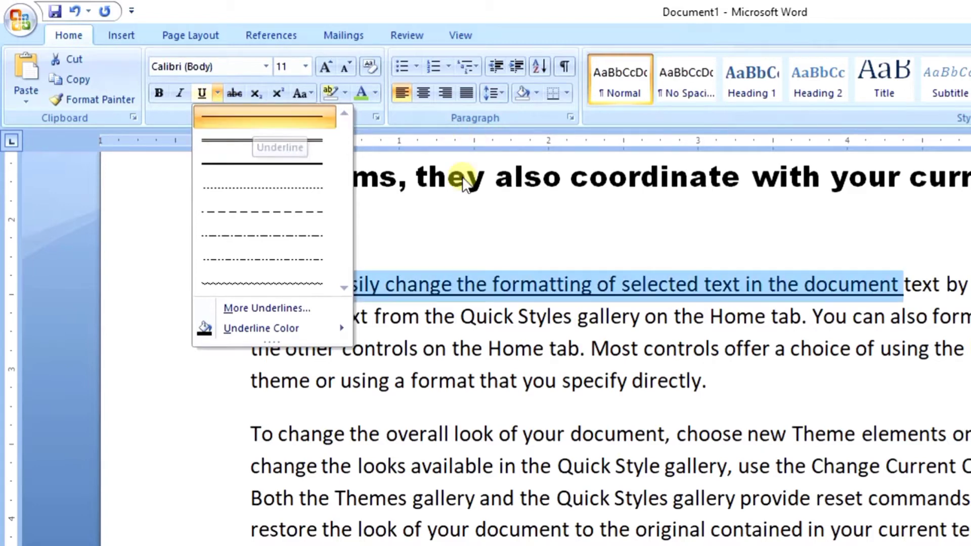
click(243, 140)
click(499, 349)
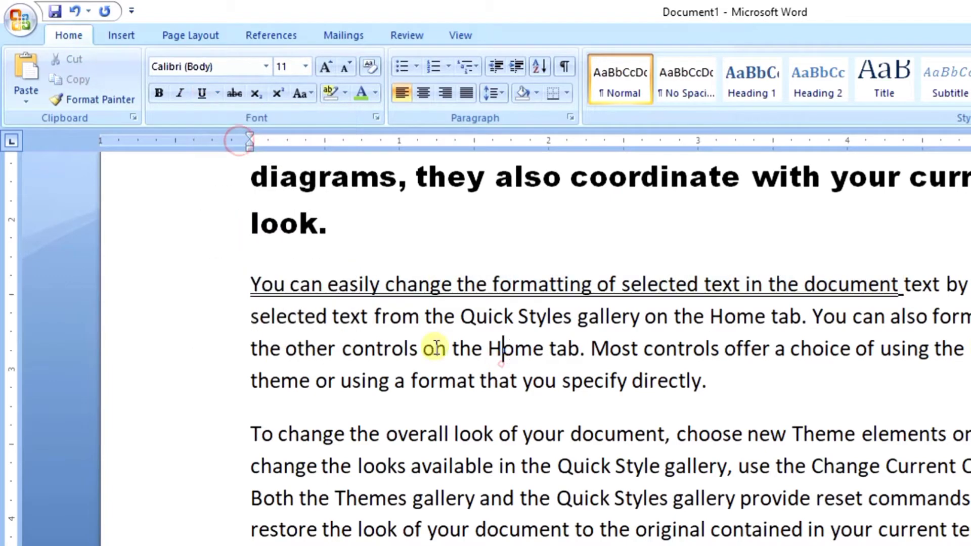
drag(247, 284, 902, 284)
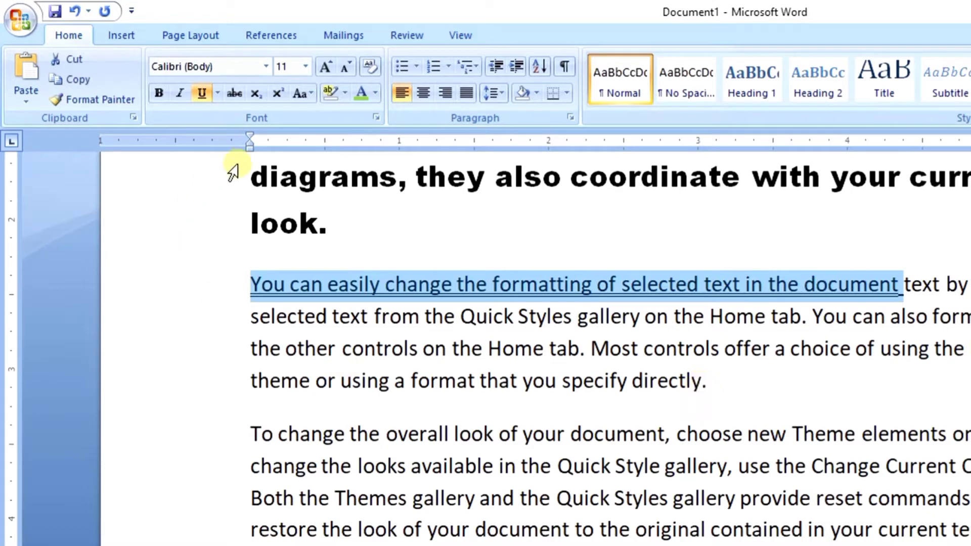
Step: Replace the double underline with a thick single underline
click(220, 97)
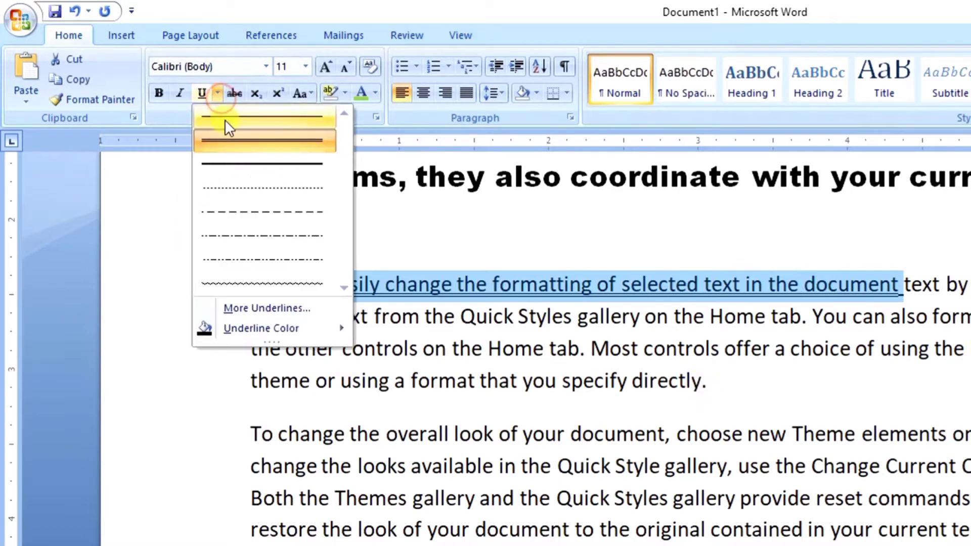
click(238, 162)
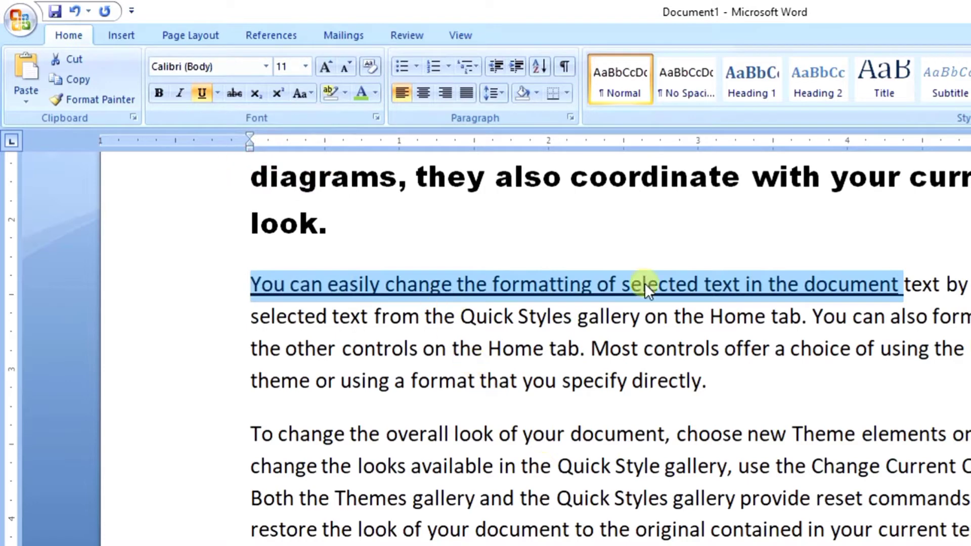
click(217, 93)
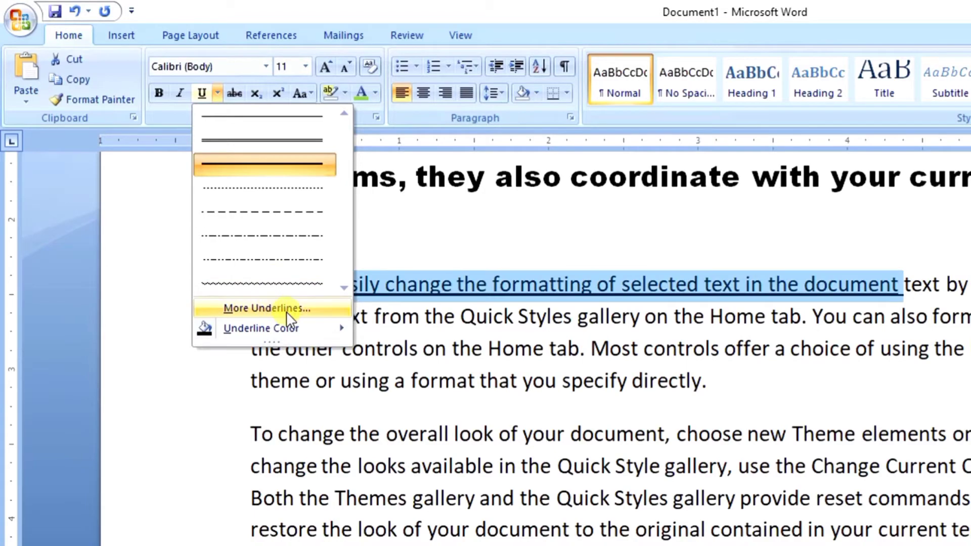
Step: In the Font dialog, set the phrase to Adobe Caslon Pro Semibold, size 18
click(286, 309)
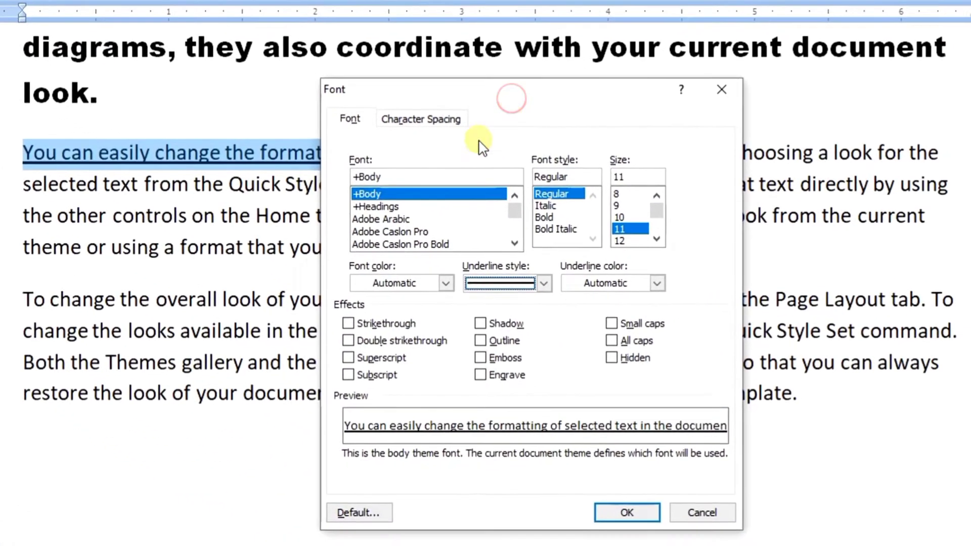
click(384, 216)
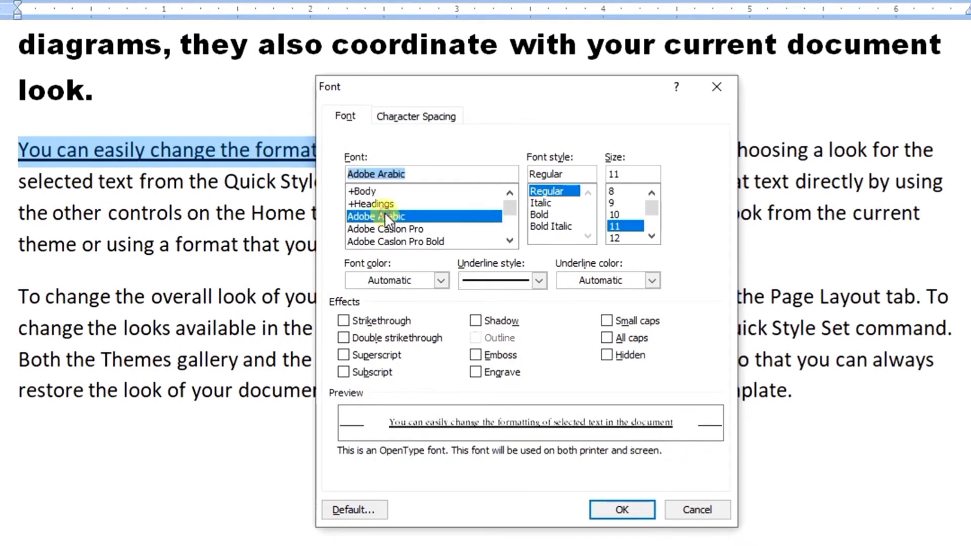
click(415, 229)
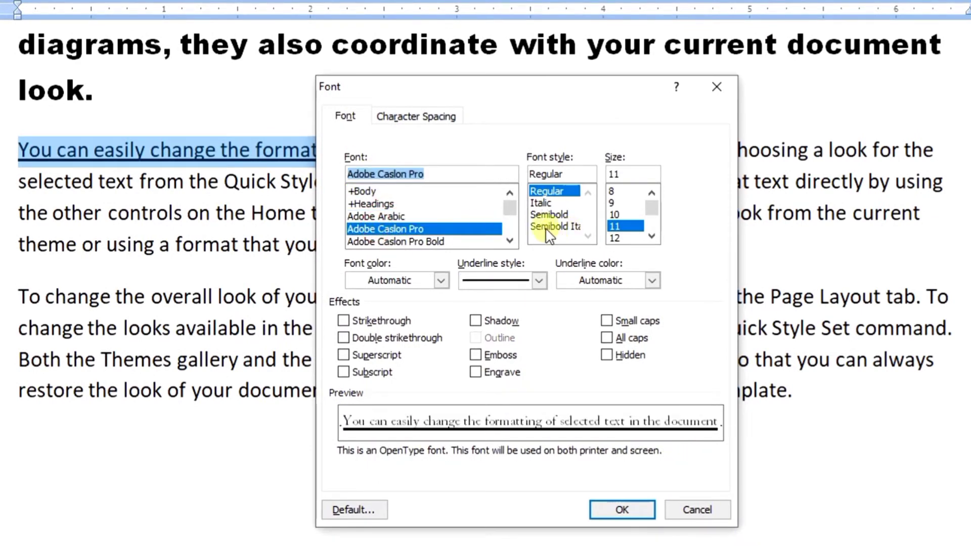
click(552, 205)
click(551, 215)
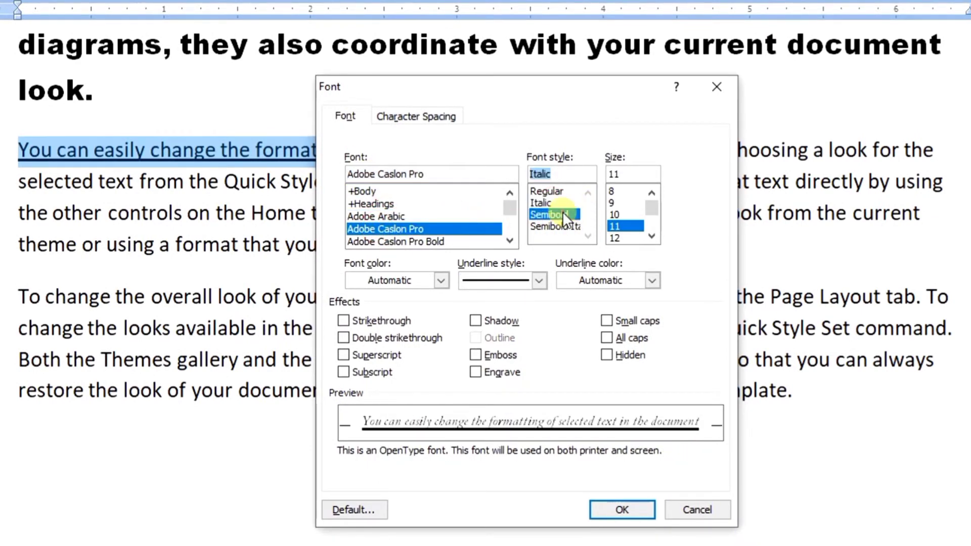
click(619, 203)
click(652, 236)
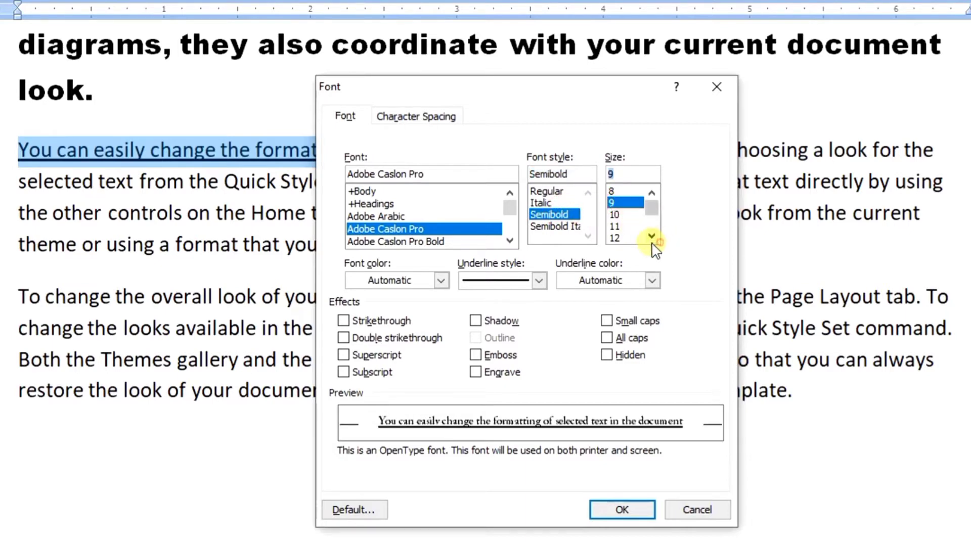
click(652, 236)
click(652, 235)
click(632, 239)
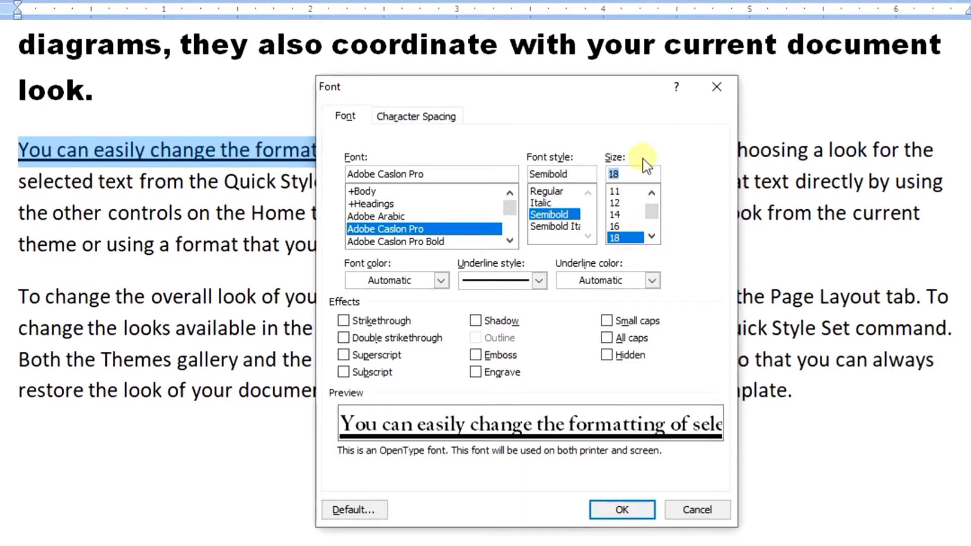
Step: Keep the underline style and set the underline colour to blue
click(539, 281)
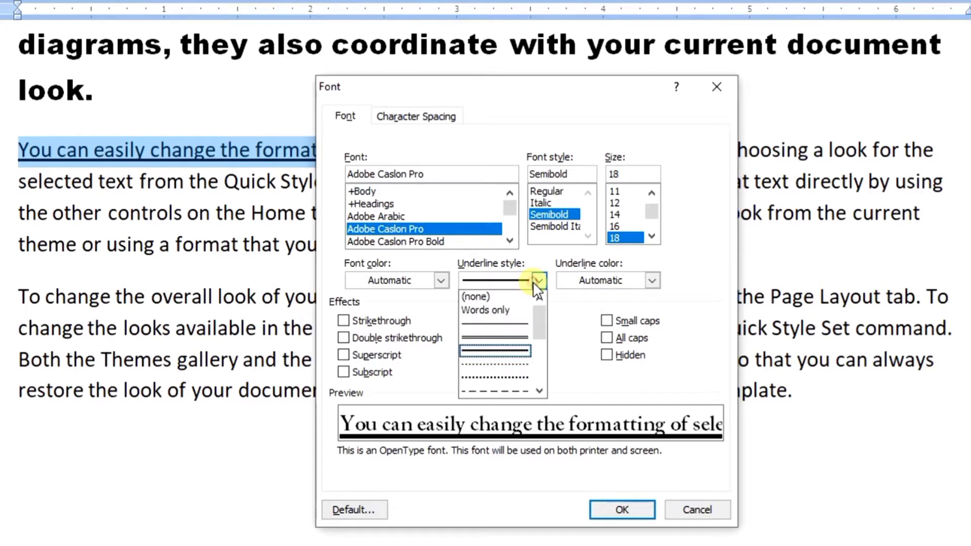
drag(538, 311, 538, 375)
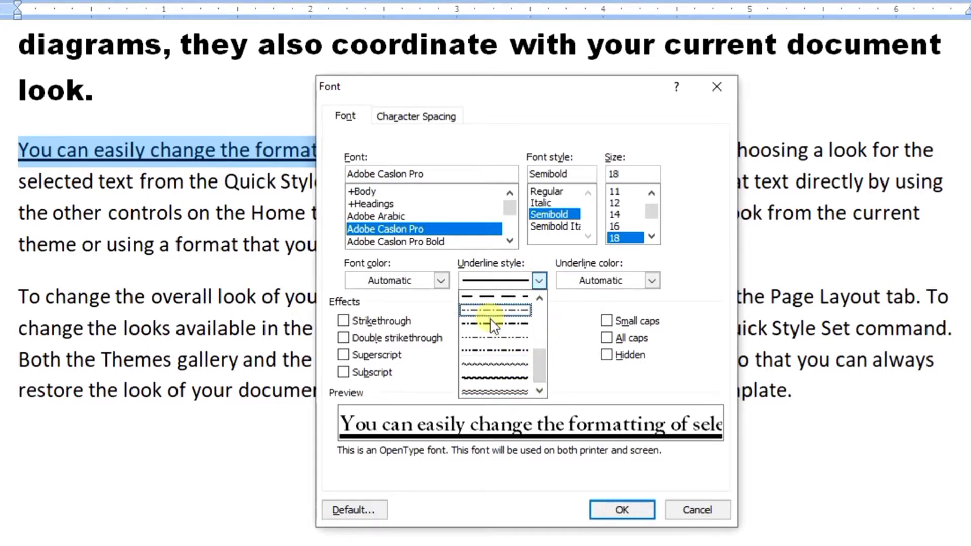
click(626, 287)
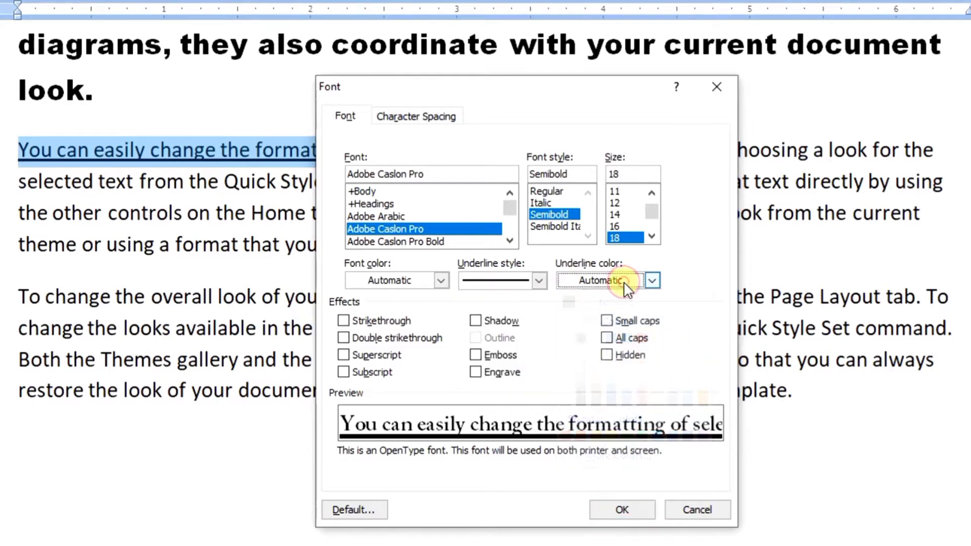
click(624, 282)
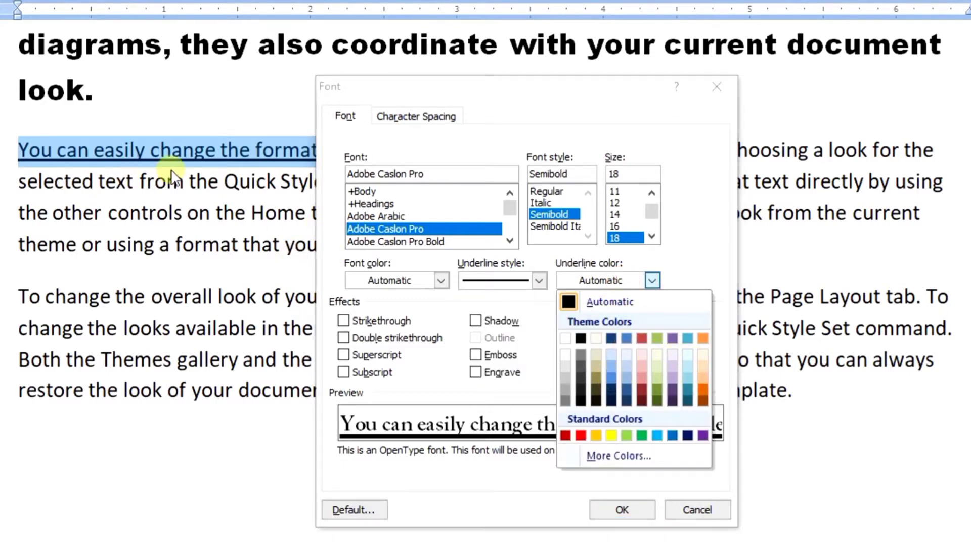
click(610, 384)
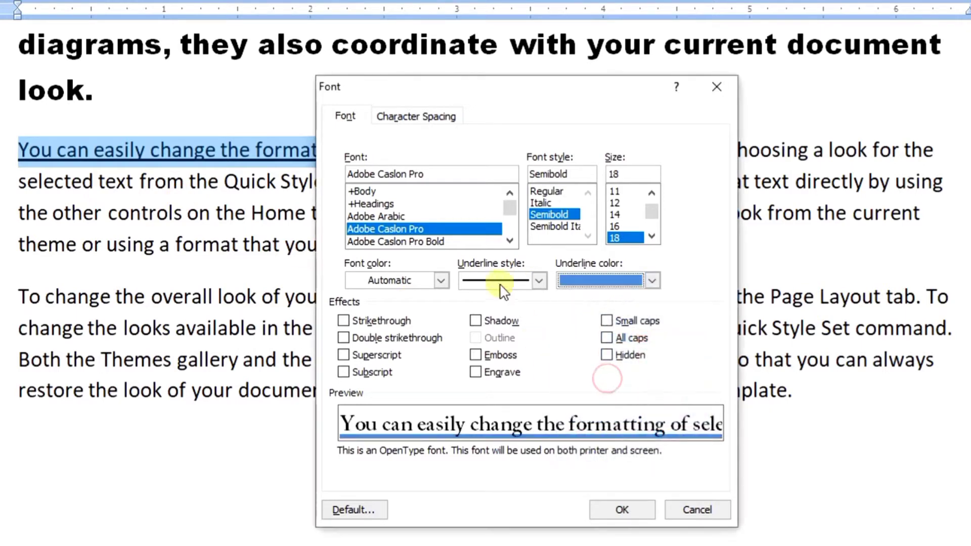
Step: Preview strikethrough, double strikethrough, shadow, emboss and engrave effects, turning each back off
click(344, 321)
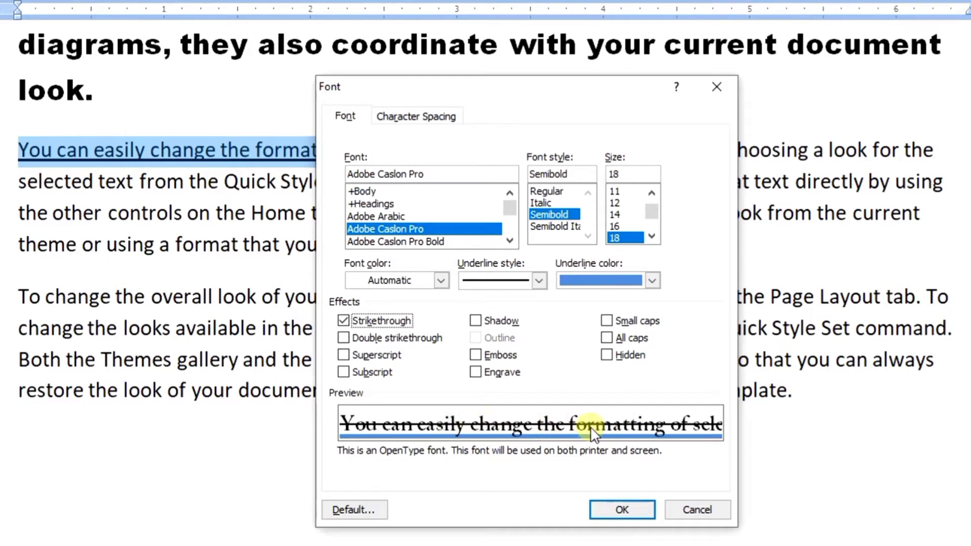
click(343, 321)
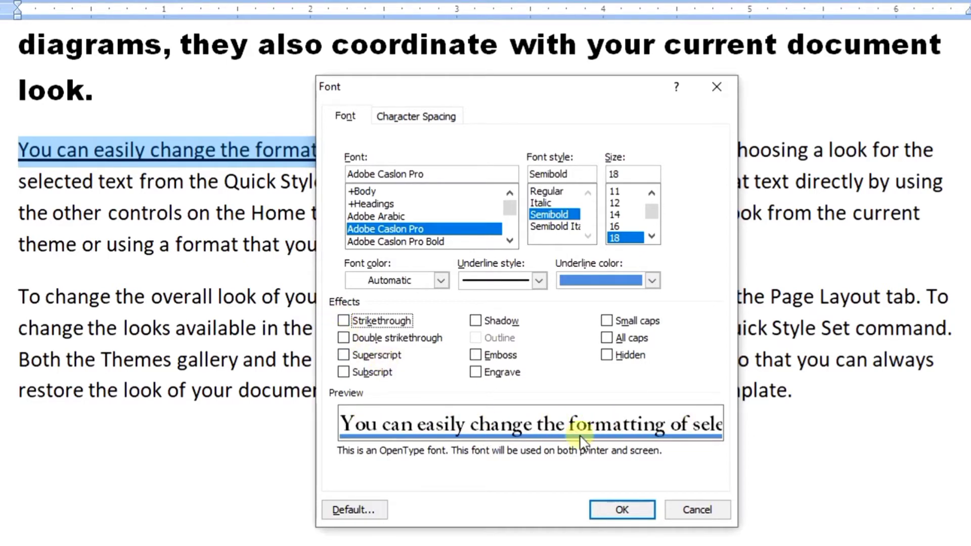
click(343, 337)
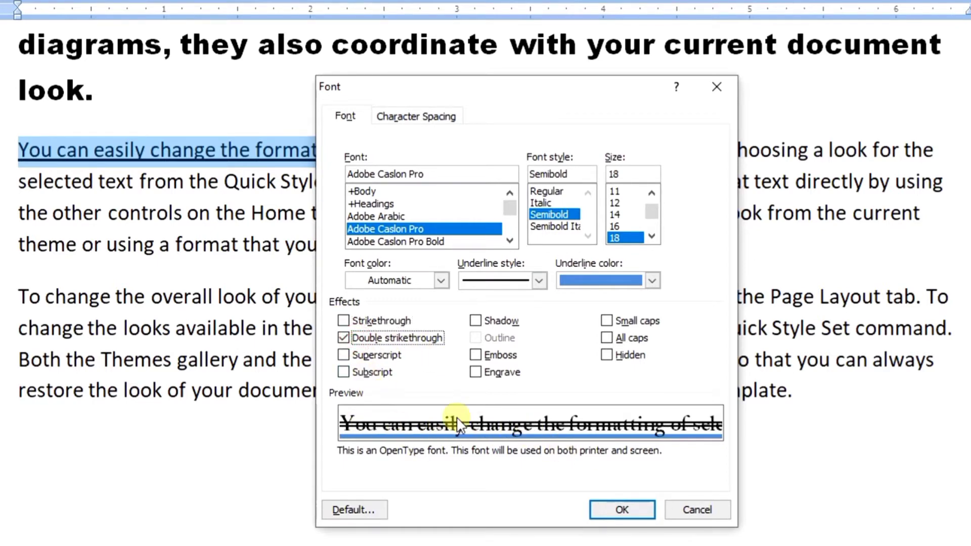
click(344, 337)
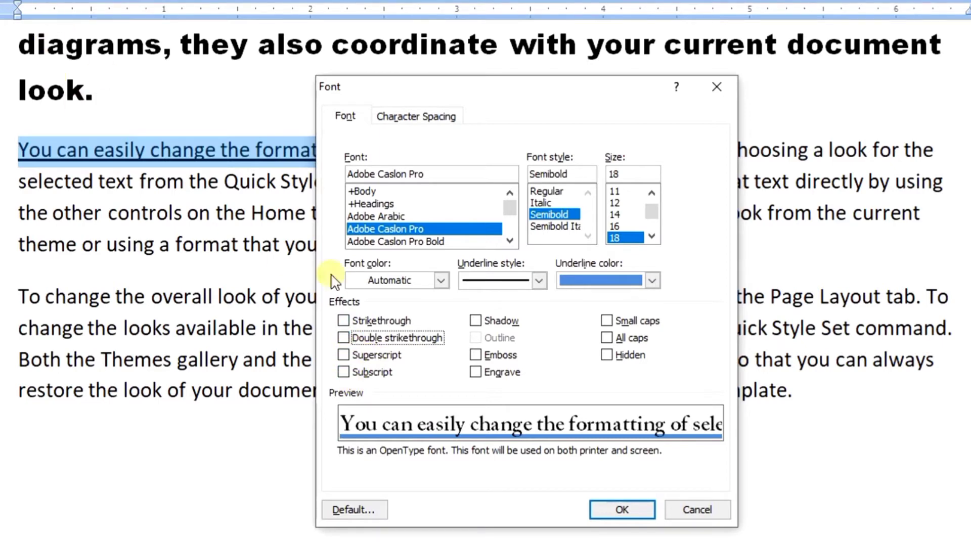
click(487, 319)
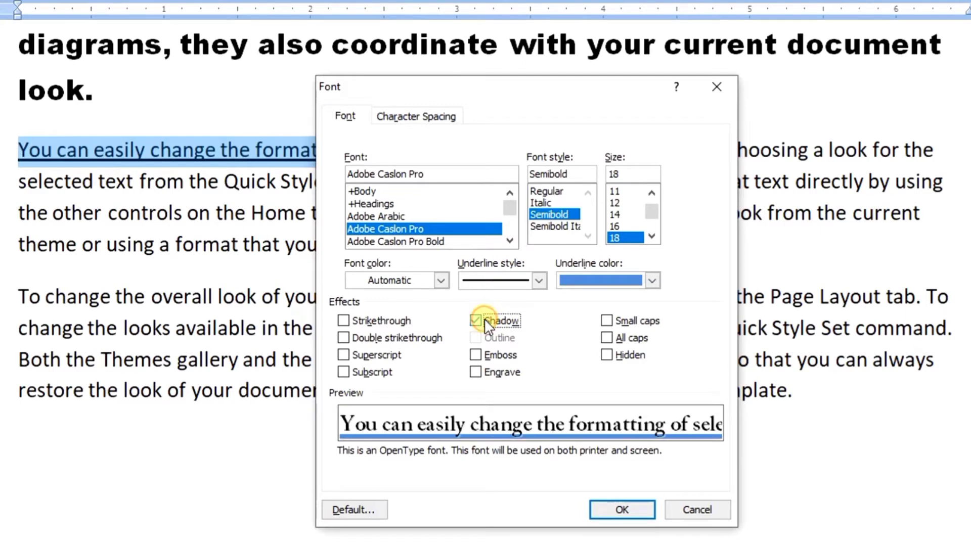
click(484, 320)
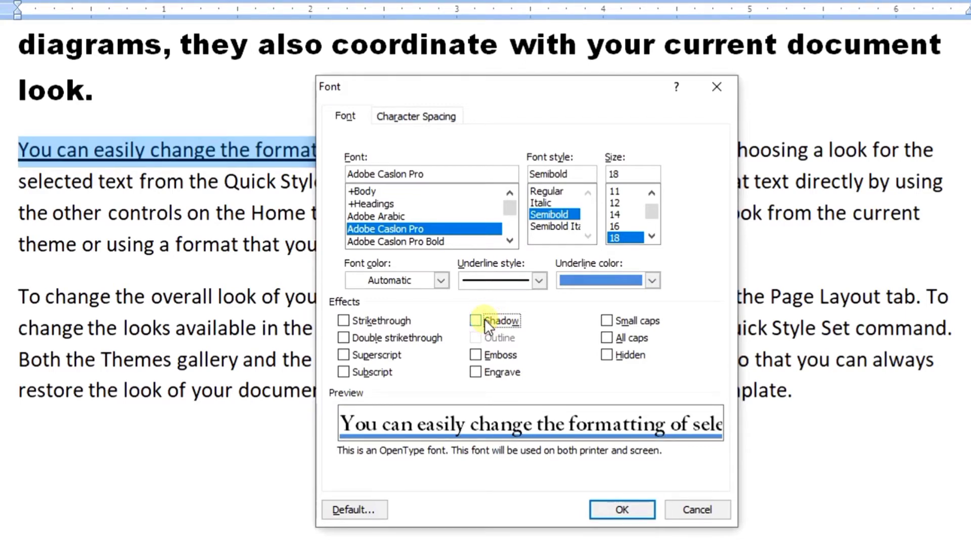
click(476, 354)
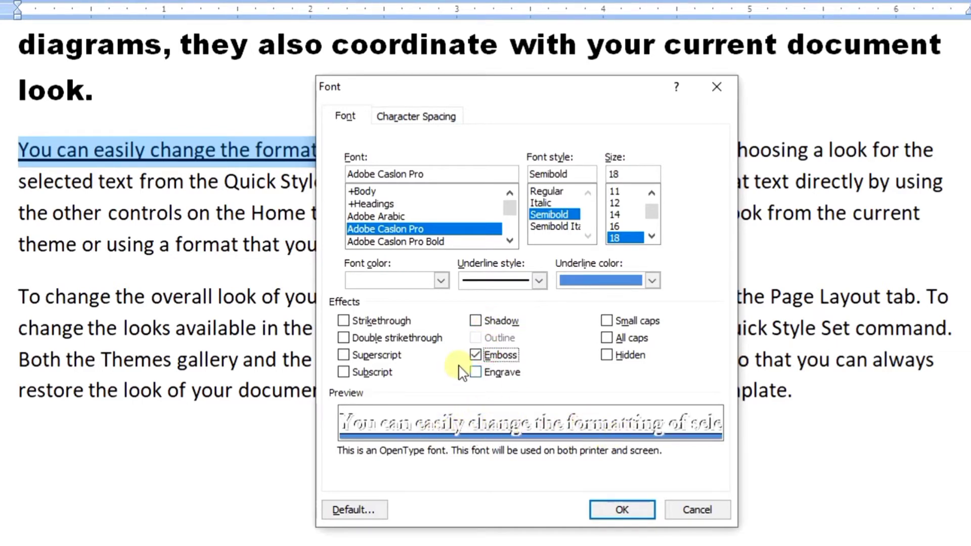
click(476, 355)
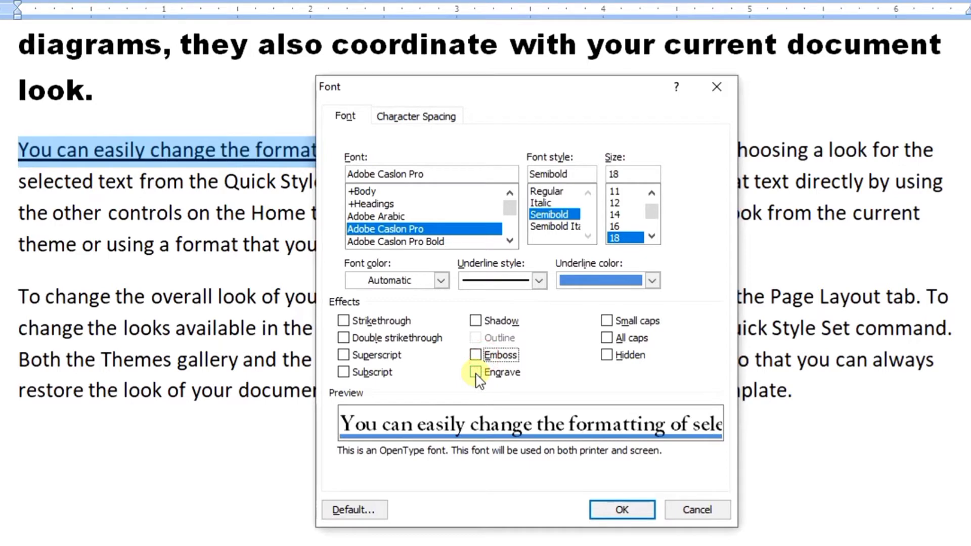
click(476, 375)
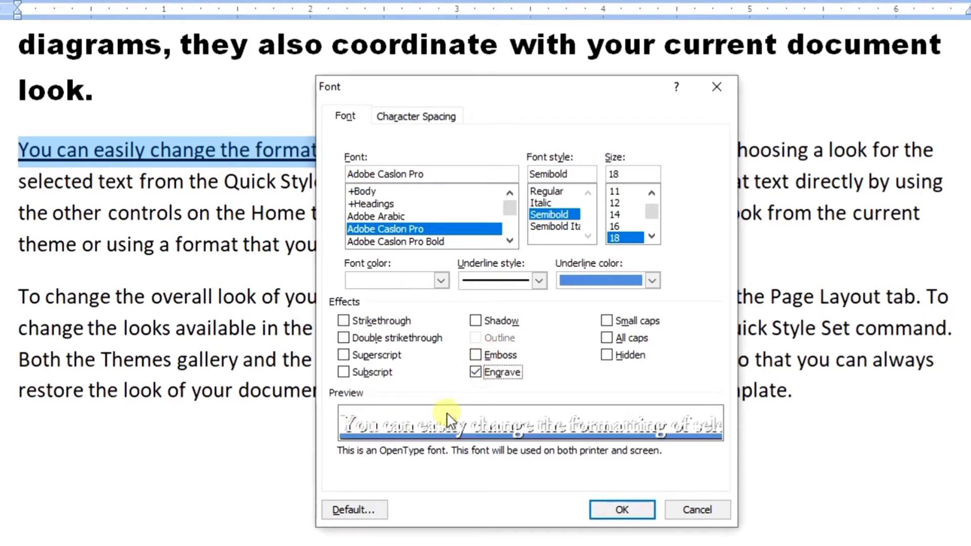
click(484, 375)
Step: Try small and all capitals, then mark the phrase as Hidden and apply
click(606, 322)
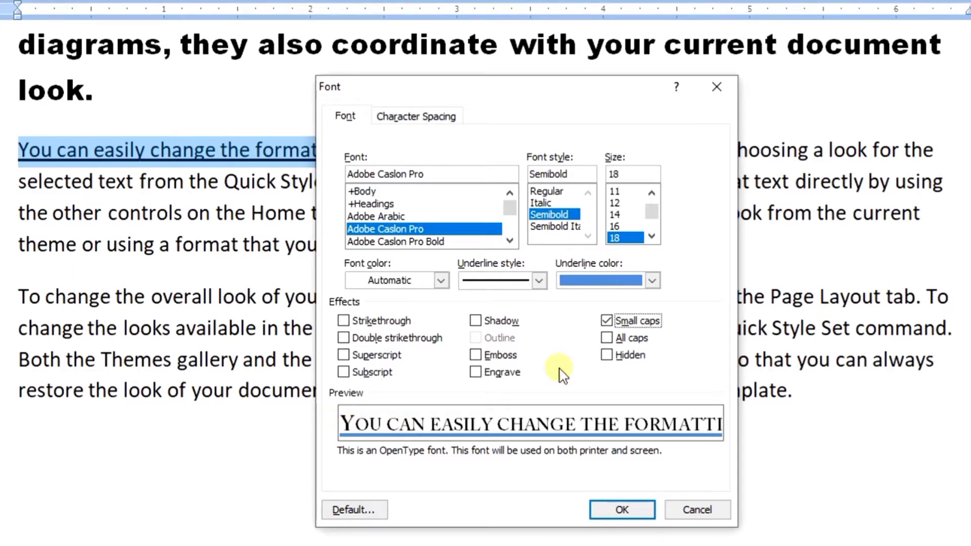
click(608, 340)
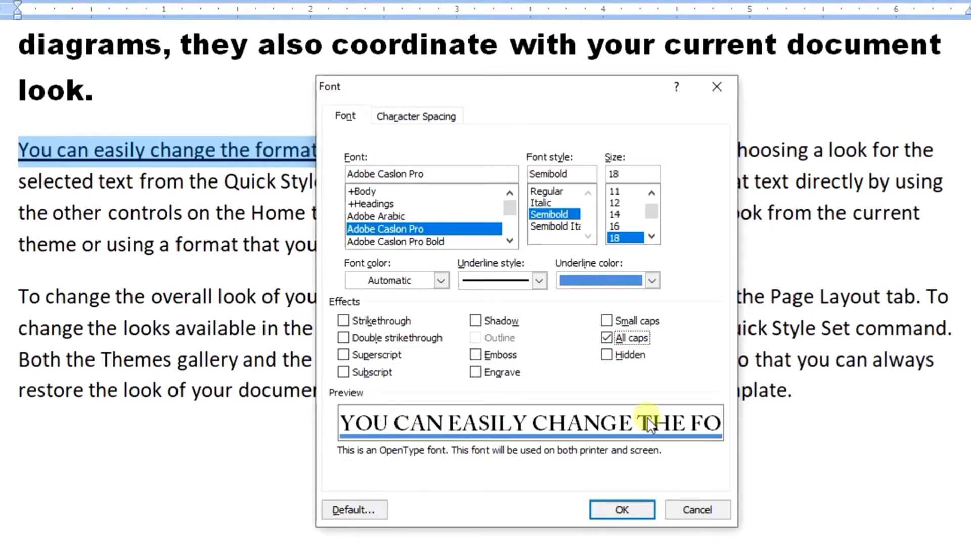
click(606, 338)
click(607, 355)
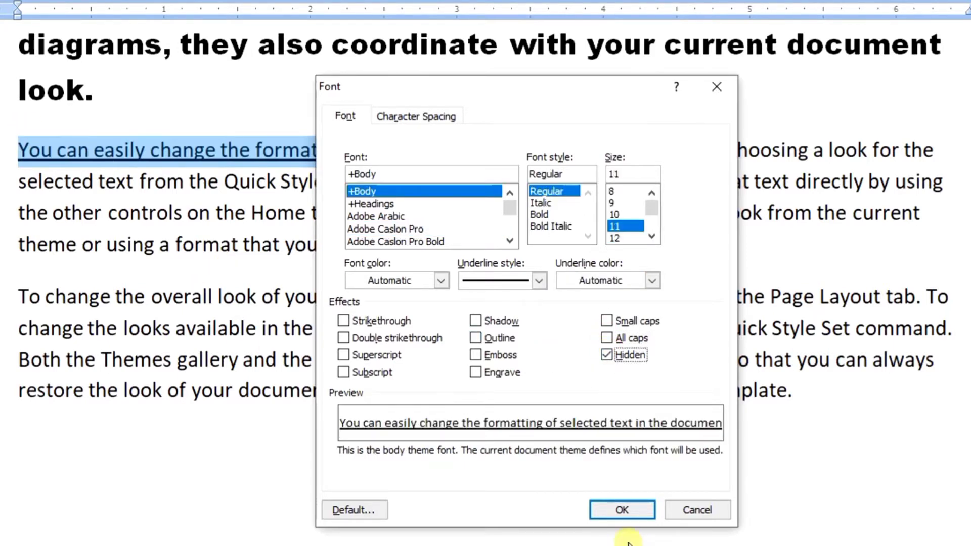
click(622, 509)
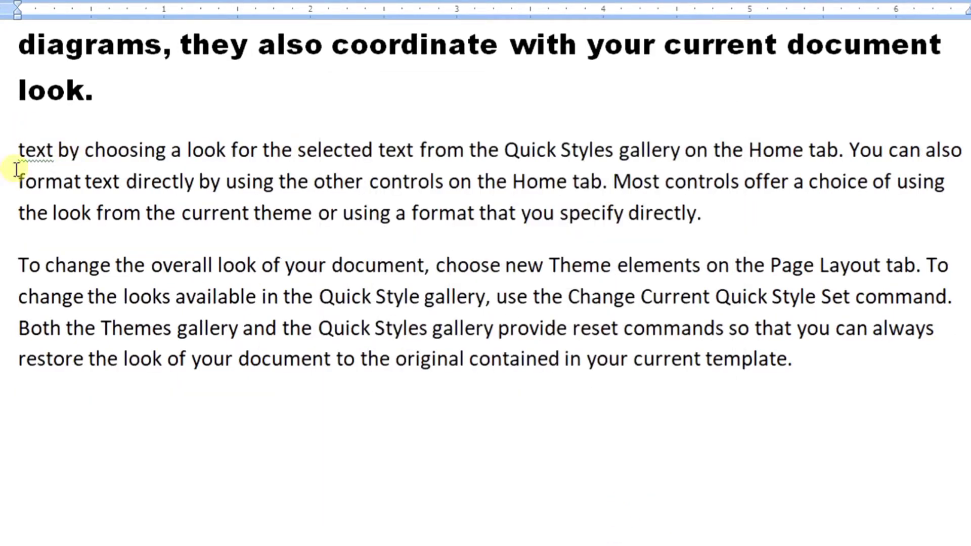
Step: Undo hiding the opening sentence and open the Underline dropdown's colour choices
key(ctrl+z)
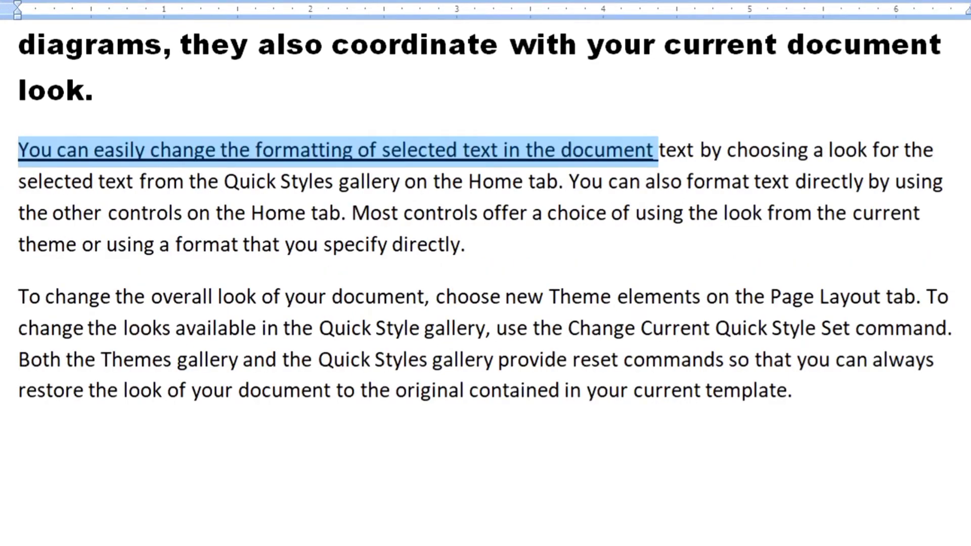
click(80, 81)
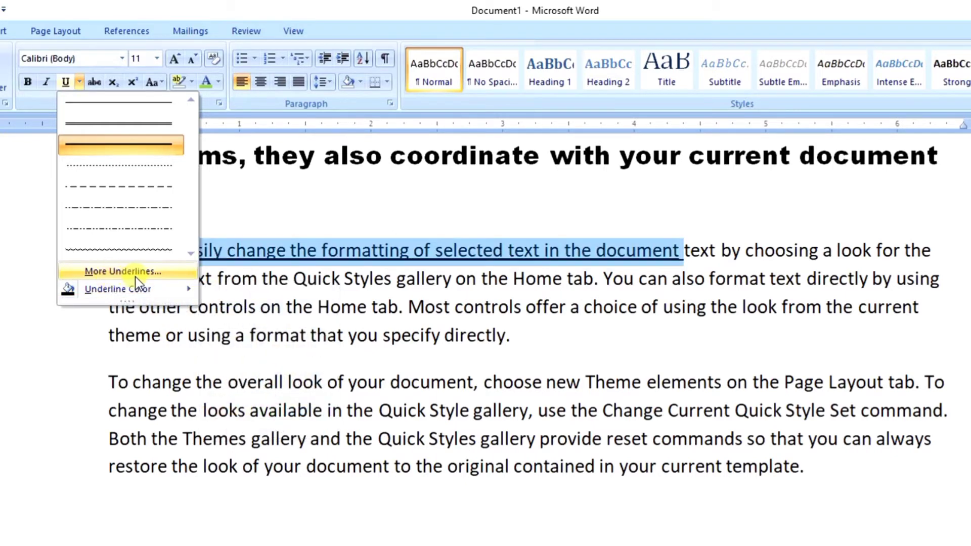
mouse_move(117, 289)
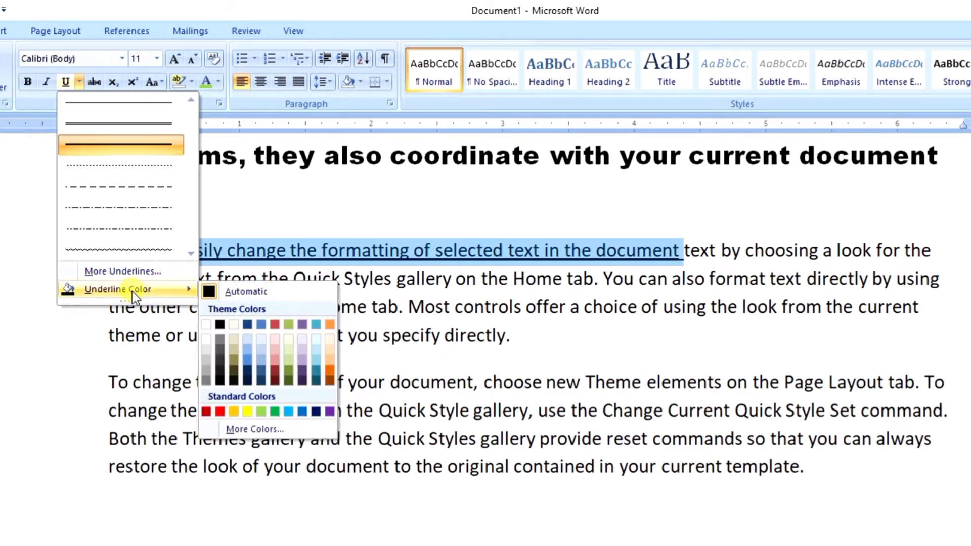
Step: Give the opening sentence a red underline, then remove its underline entirely
click(221, 410)
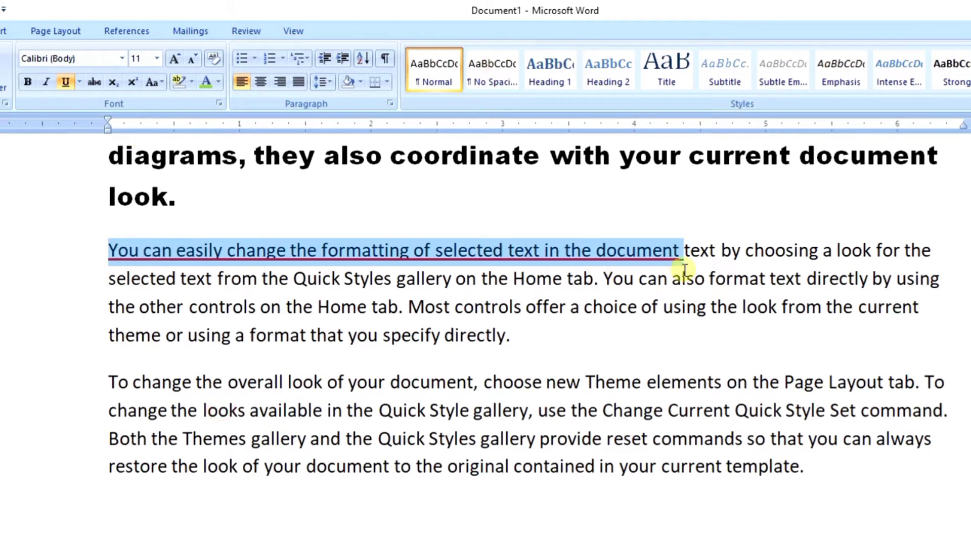
click(686, 278)
drag(111, 250, 683, 250)
click(64, 83)
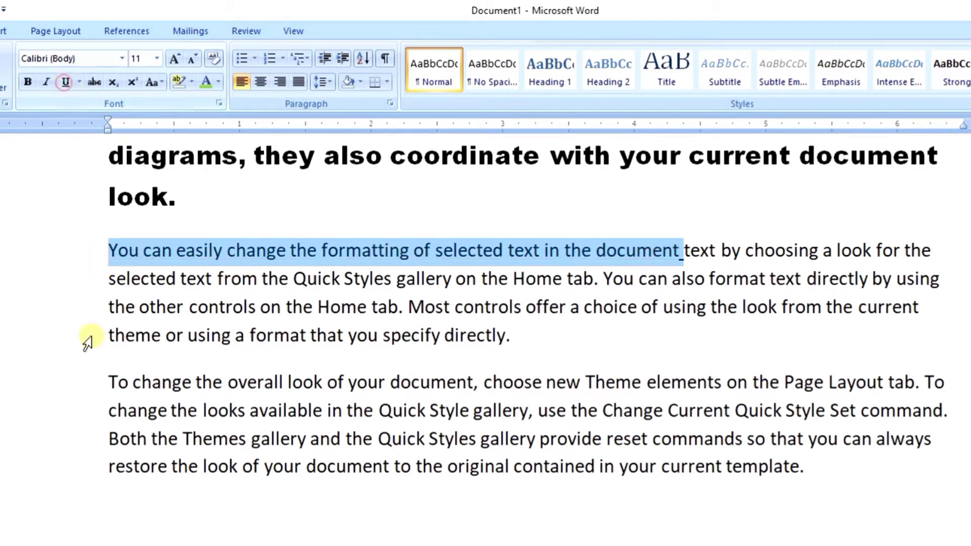
click(143, 250)
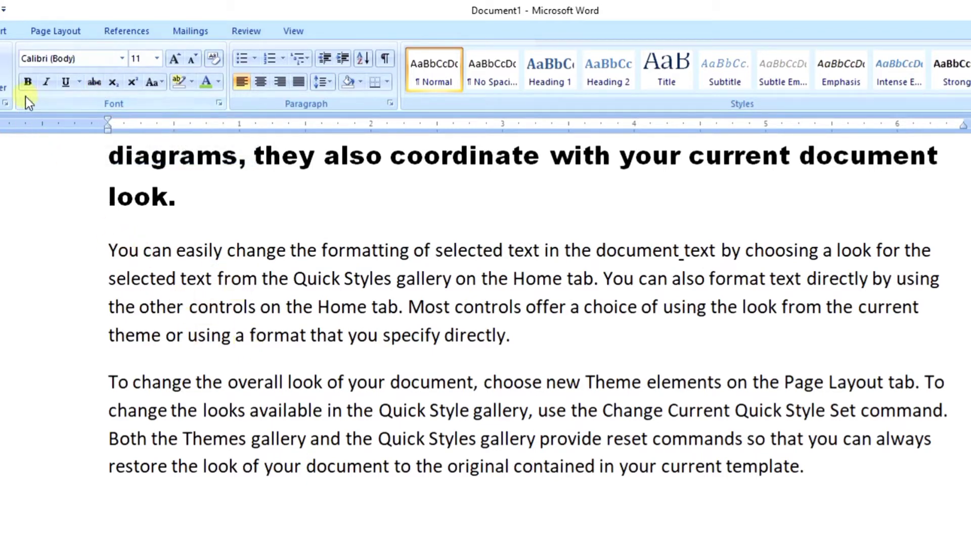
click(79, 82)
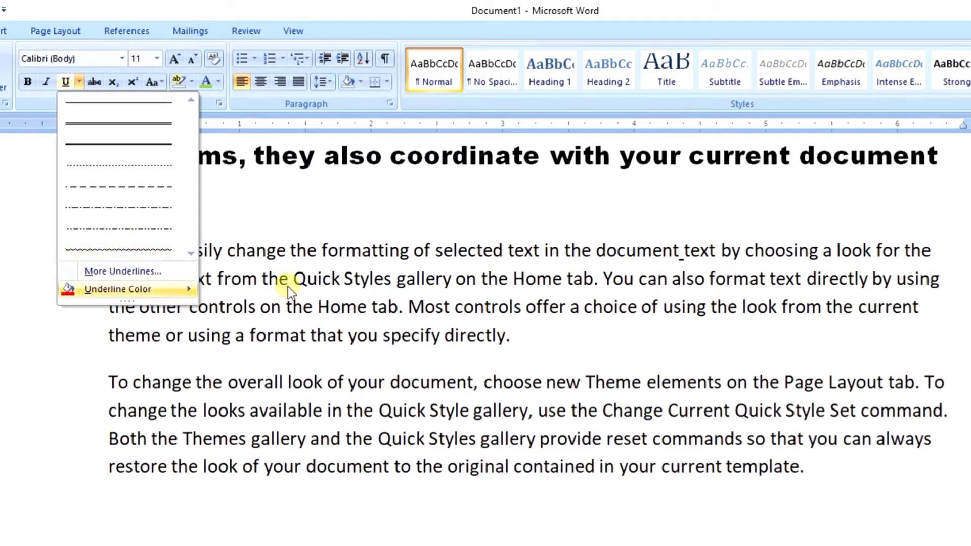
click(406, 296)
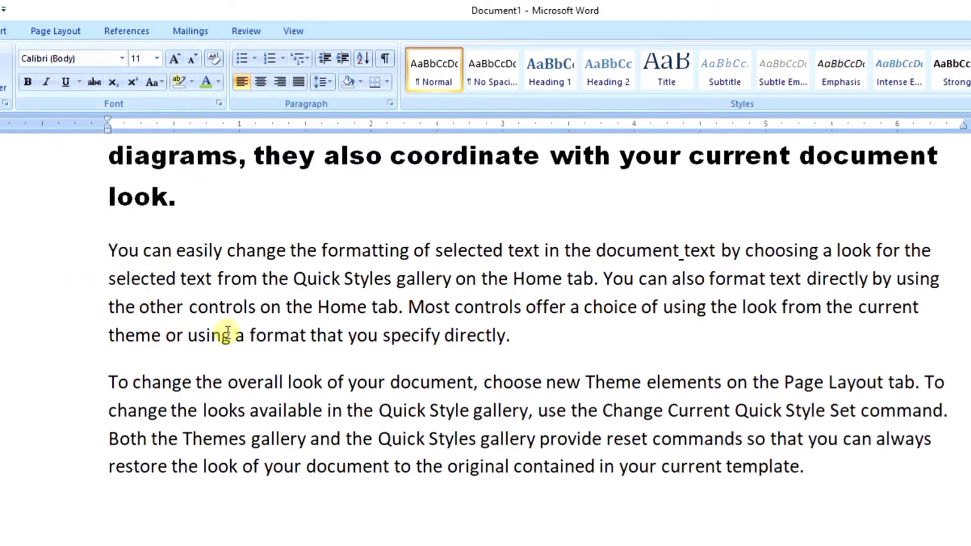
mouse_move(109, 249)
mouse_down()
mouse_move(506, 306)
mouse_move(527, 331)
mouse_up()
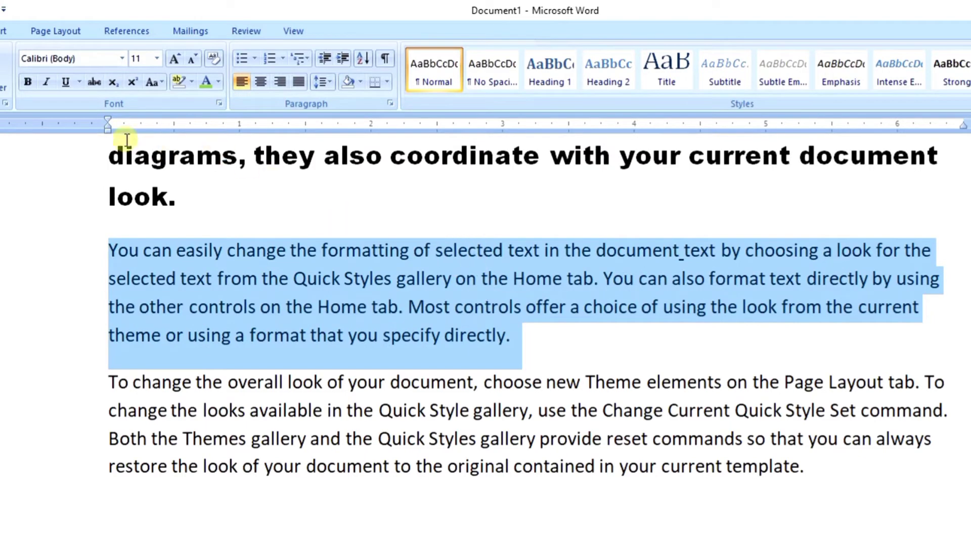
click(90, 83)
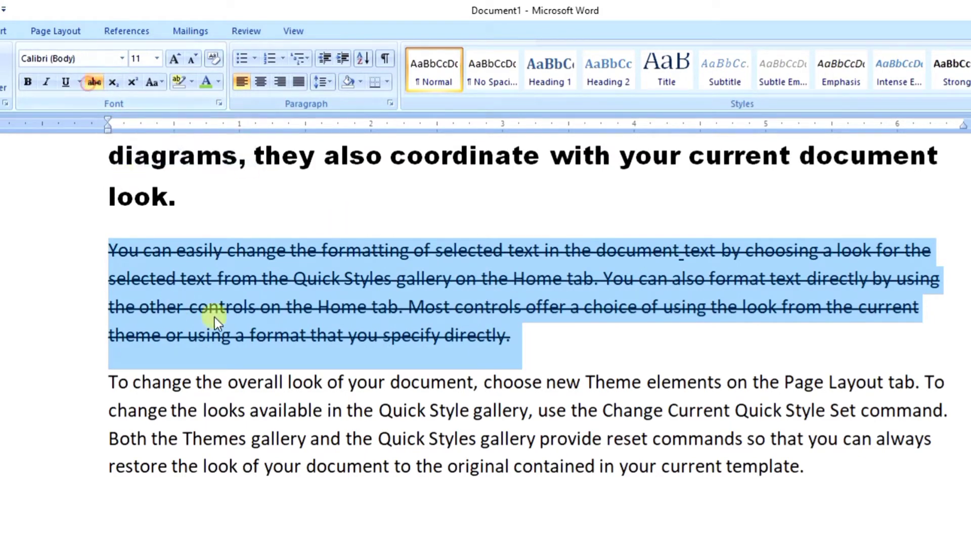
click(700, 253)
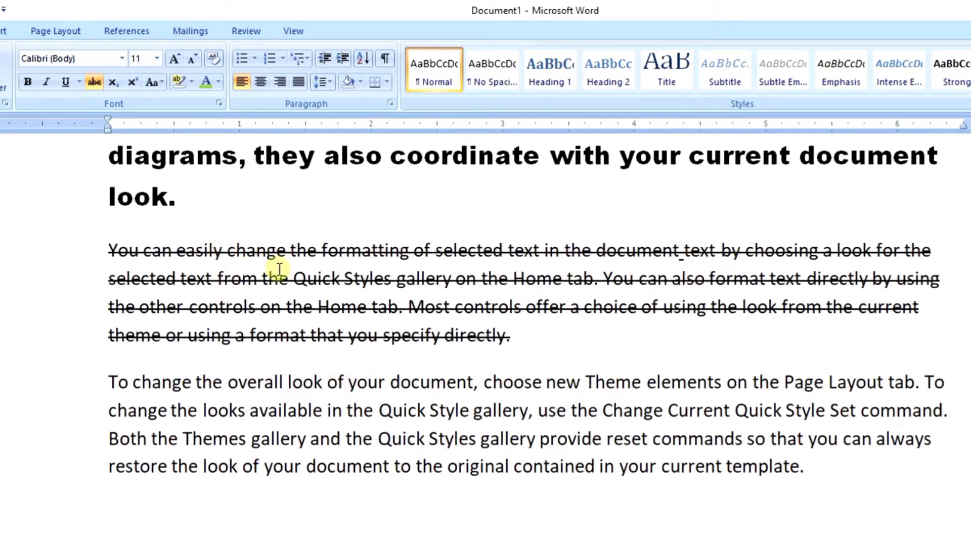
double_click(265, 250)
triple_click(265, 250)
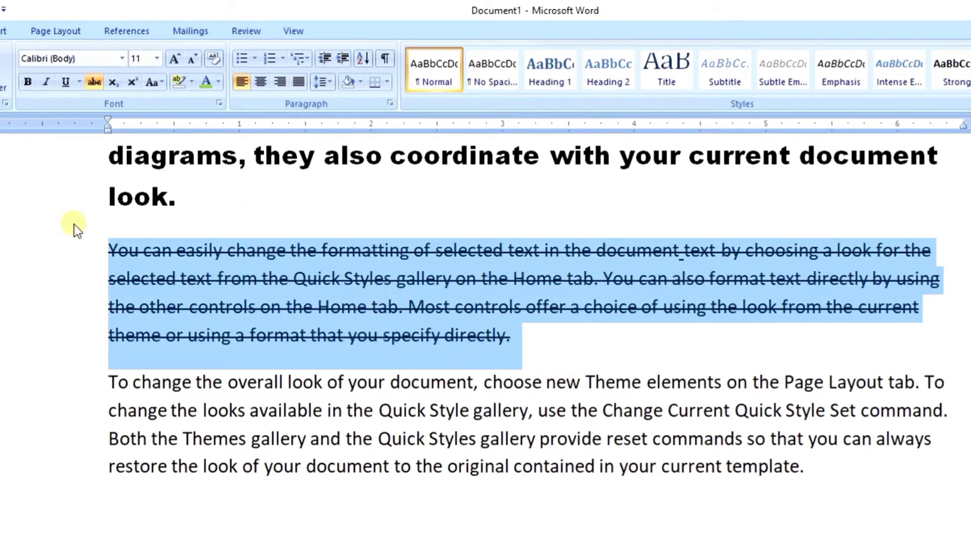
click(93, 82)
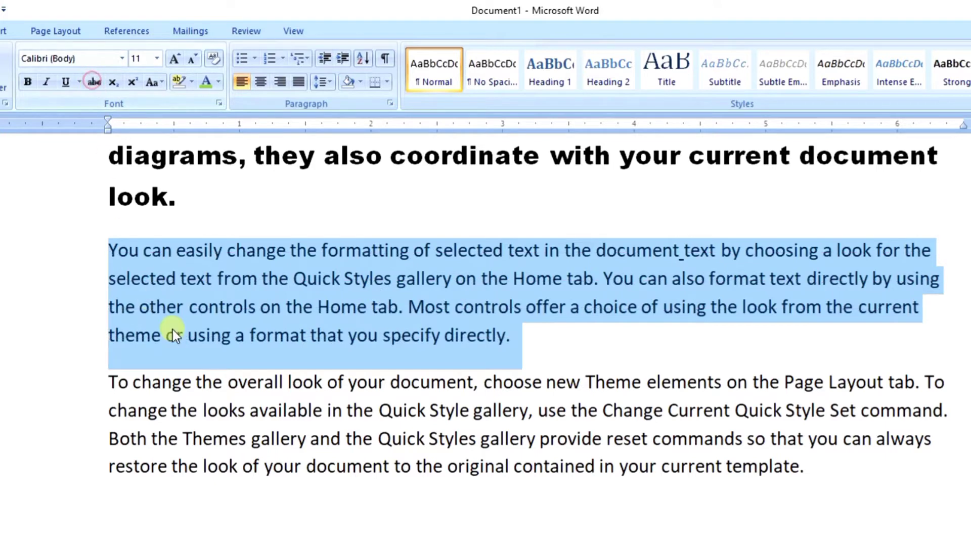
click(545, 353)
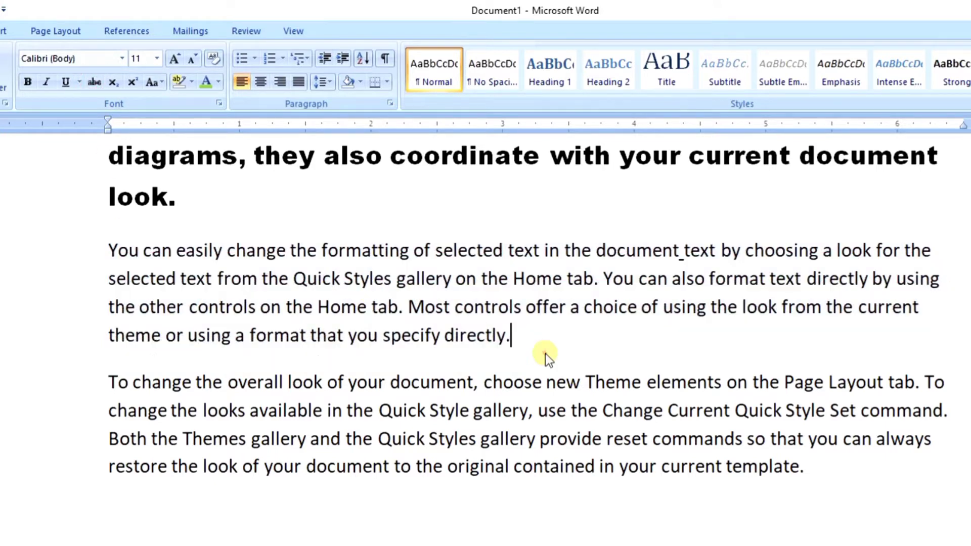
right_click(132, 253)
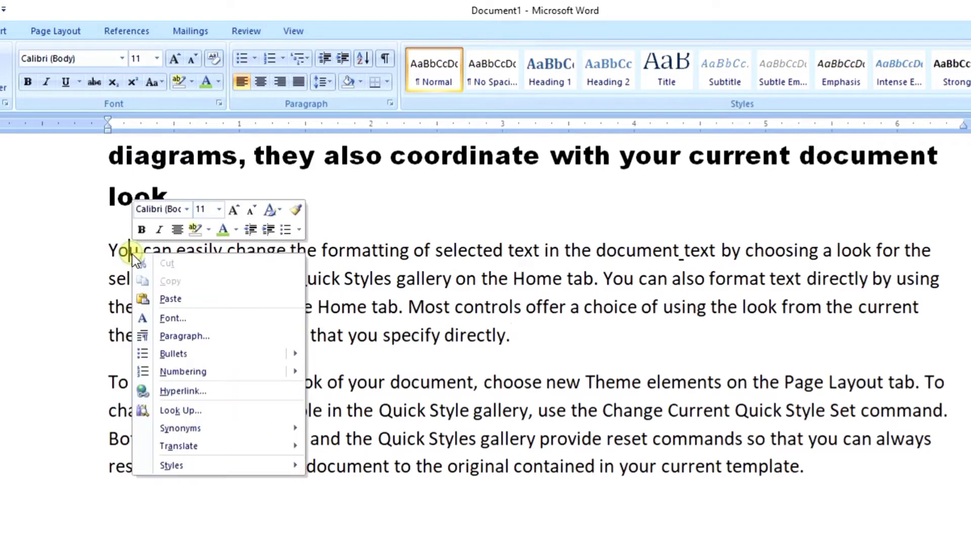
Step: Dismiss the shortcut menu and put the cursor on the empty line below the last paragraph
click(429, 282)
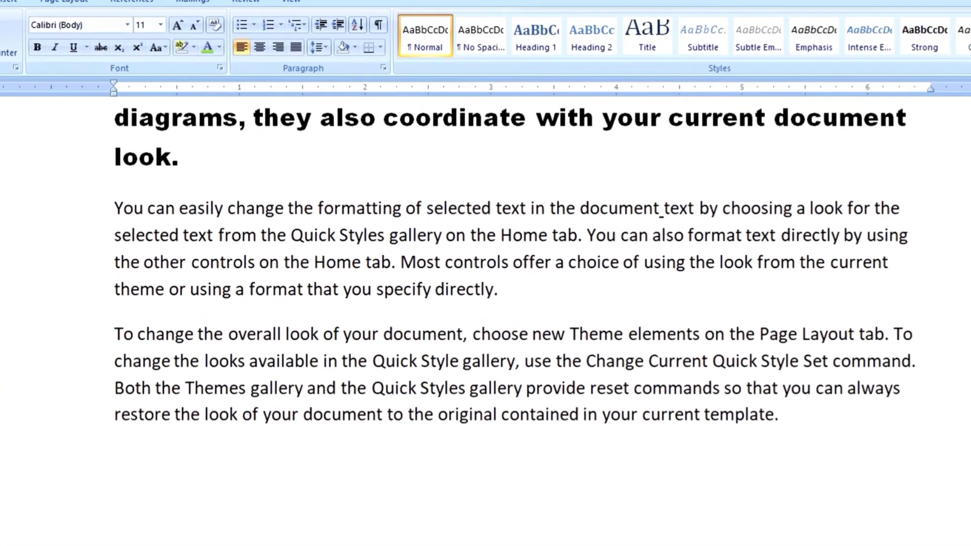
scroll(661, 212, down, 5)
click(262, 316)
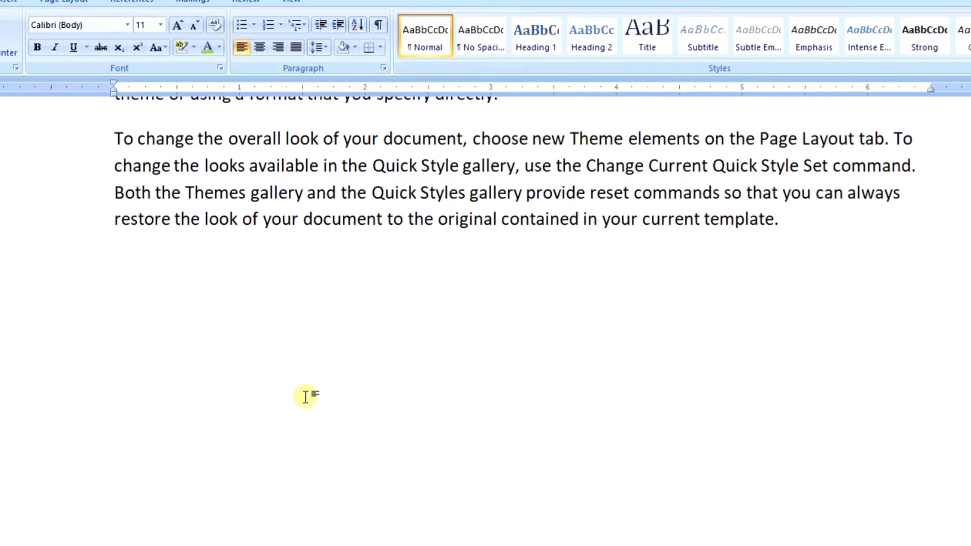
Step: Type H2O below the last paragraph and select its 2
text(H2O)
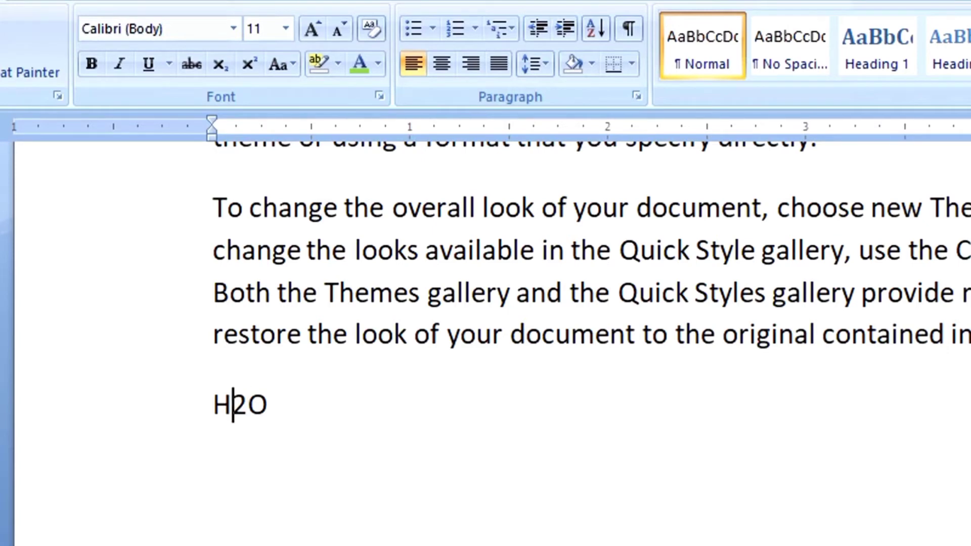
click(249, 405)
key(shift+Left)
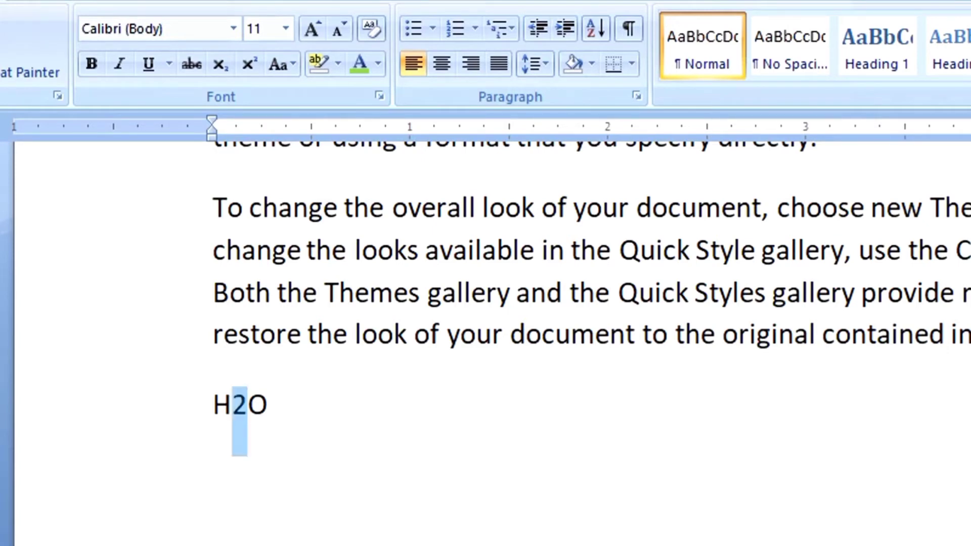
key(Right)
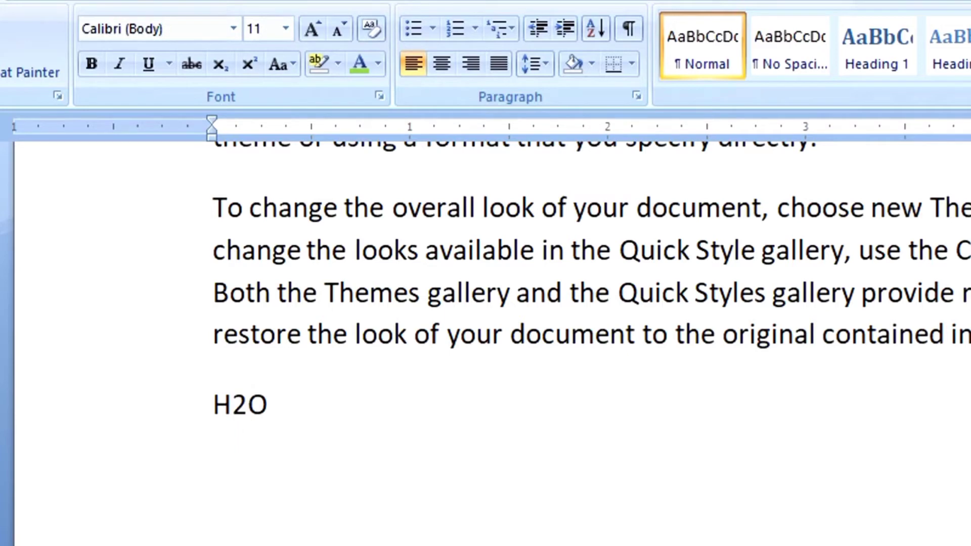
click(232, 404)
key(Right)
key(Left)
click(248, 404)
click(270, 405)
click(248, 405)
key(shift+Left)
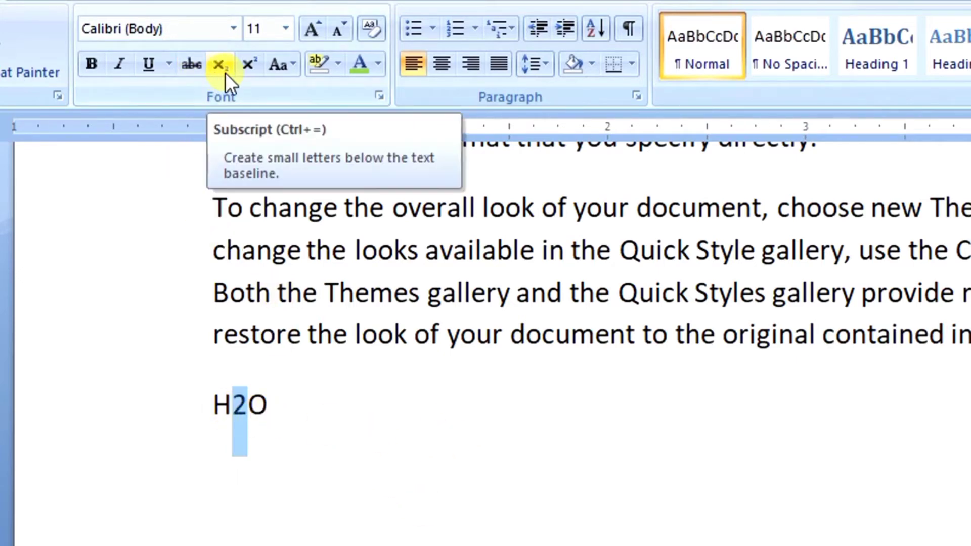
Step: Make the 2 in H2O a subscript and start a new line below H₂O
click(329, 516)
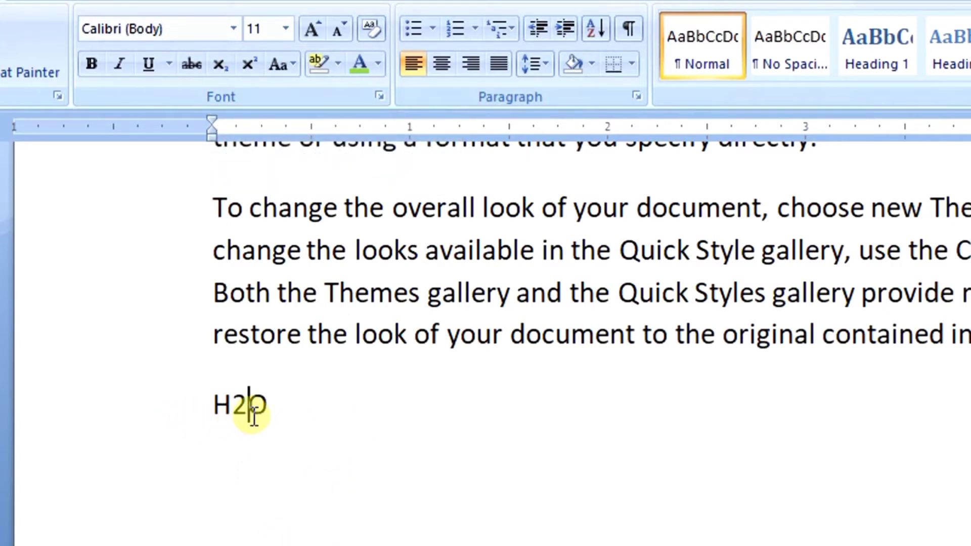
drag(248, 412, 237, 419)
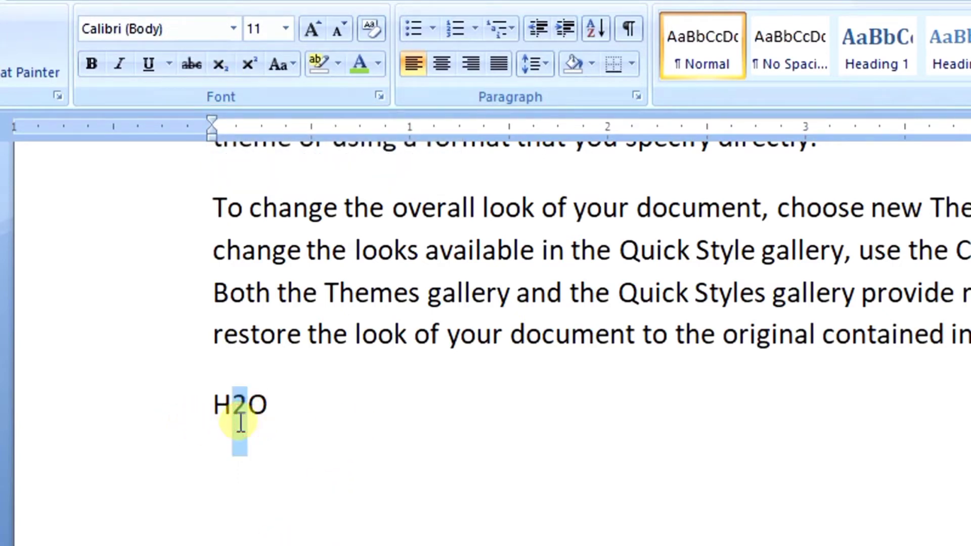
click(218, 70)
click(435, 418)
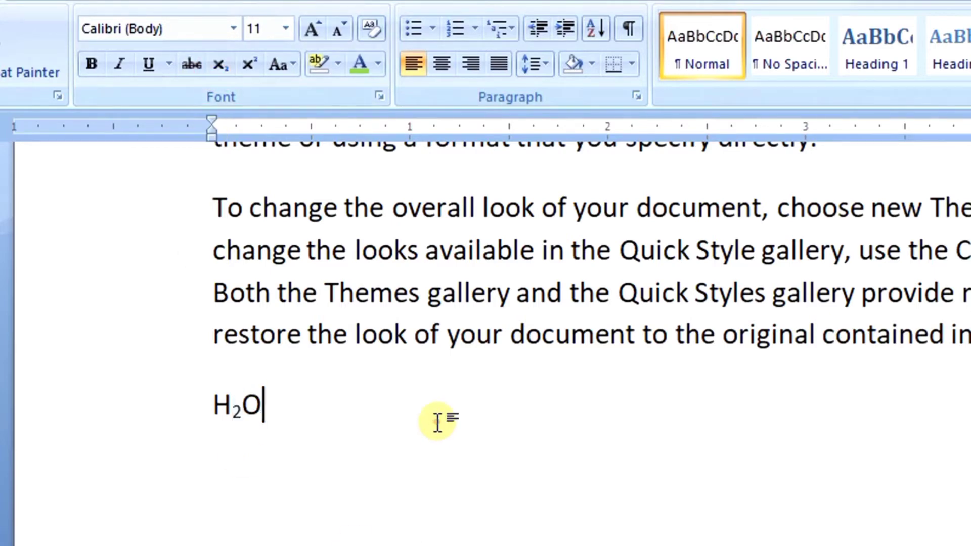
click(237, 405)
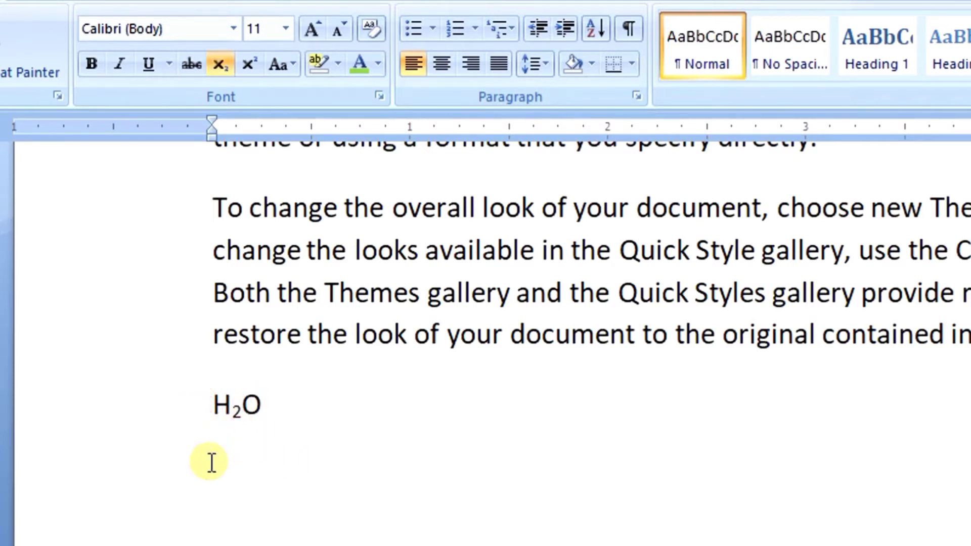
click(291, 420)
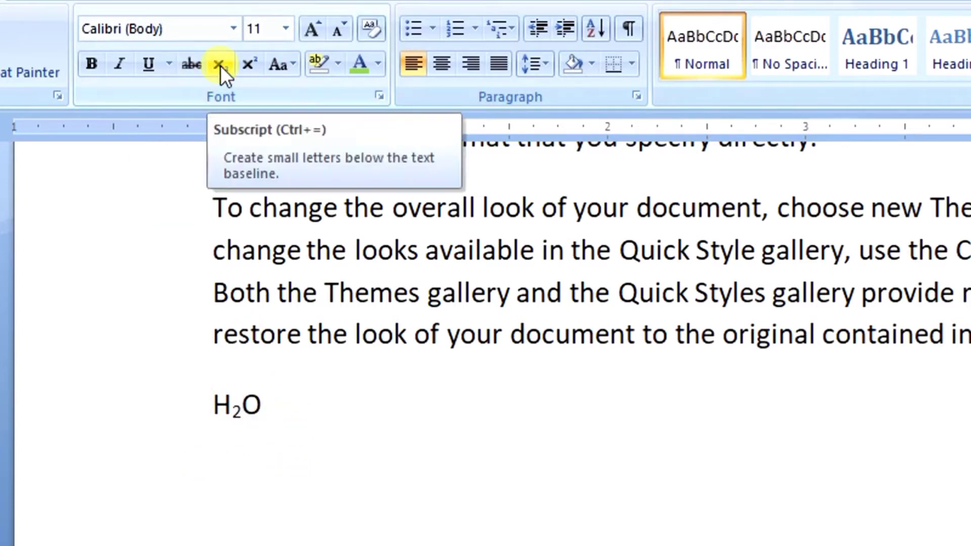
key(Return)
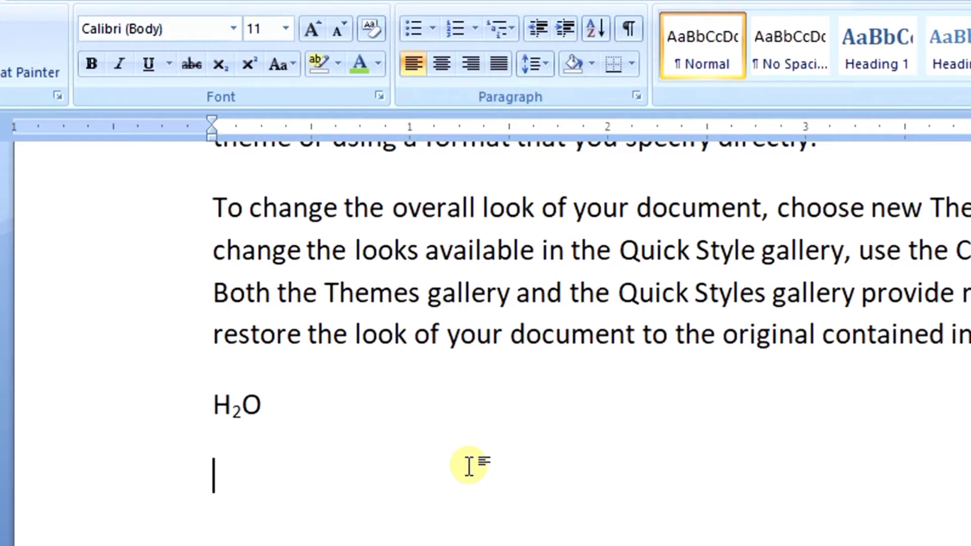
Step: Type (3)2 below H₂O, raise its 2 to superscript, then turn superscript off
text((3)
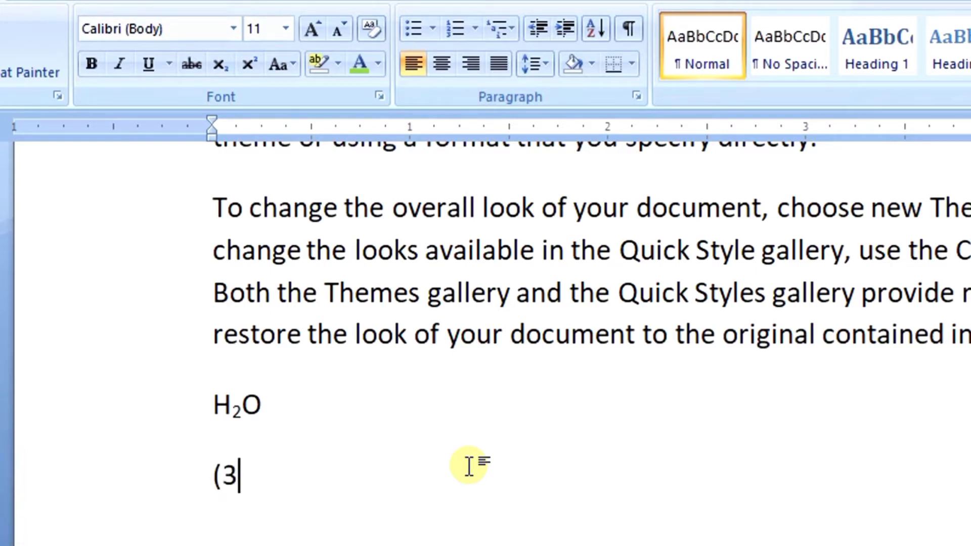
text())
text(2)
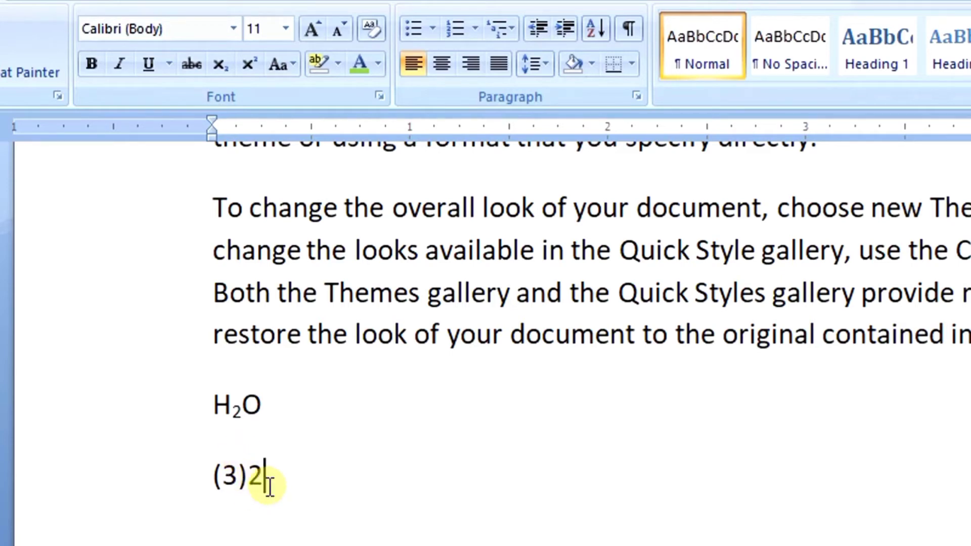
drag(262, 484, 248, 485)
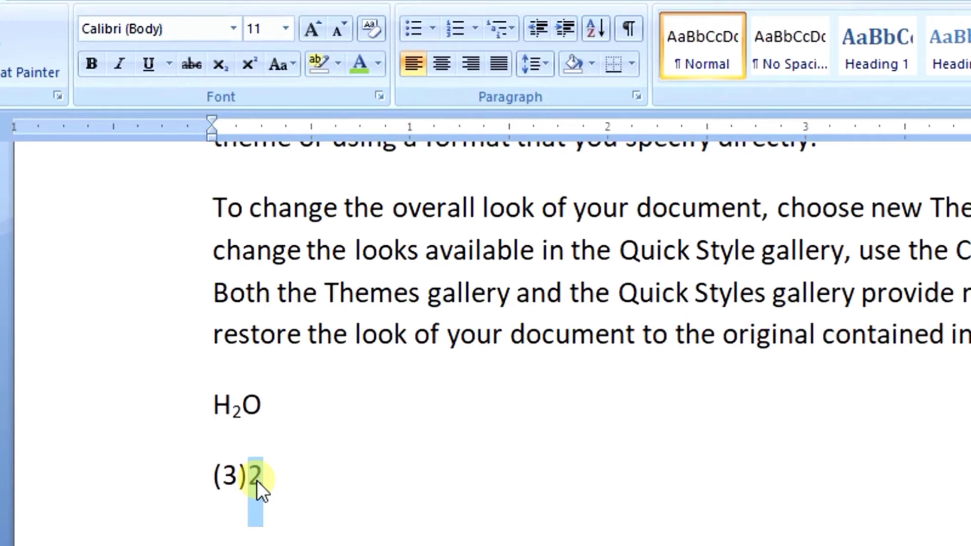
click(247, 63)
click(356, 417)
click(270, 449)
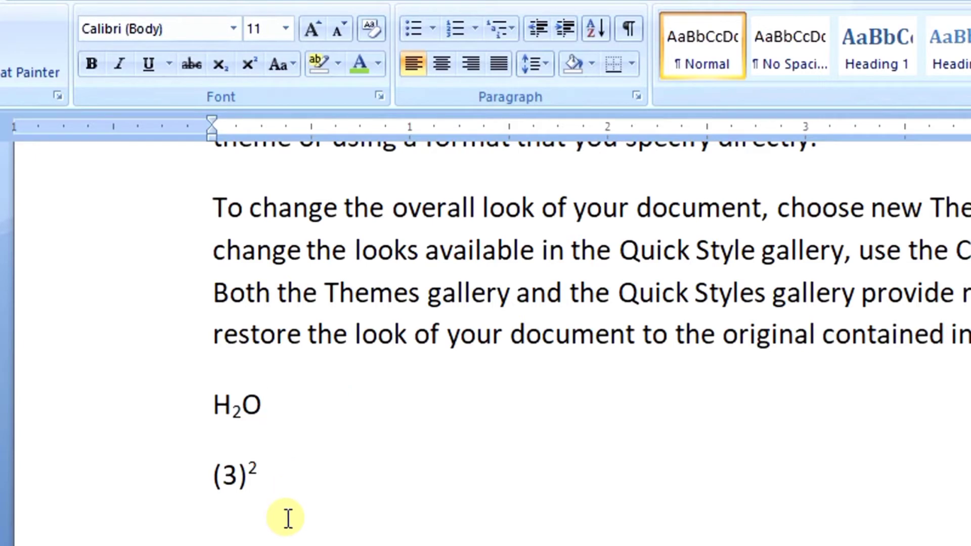
click(269, 497)
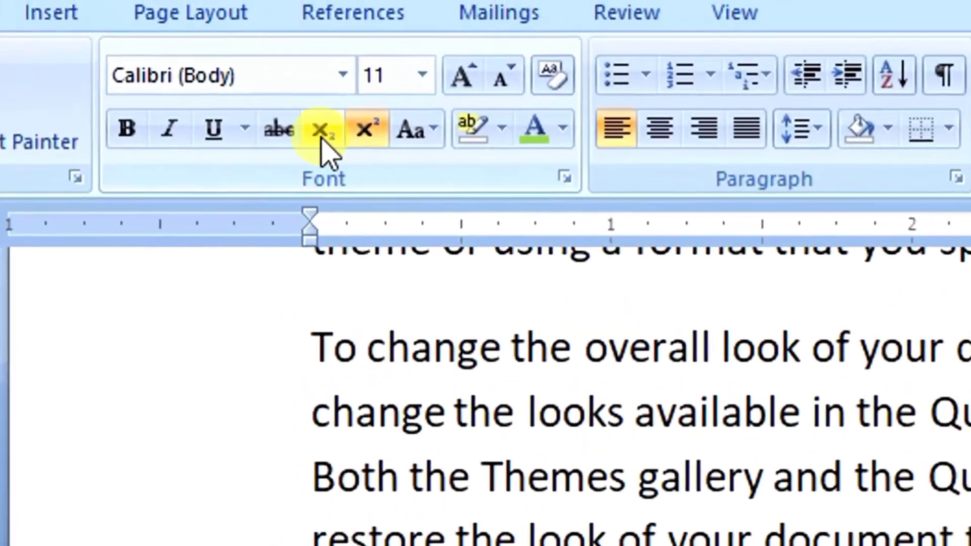
click(365, 128)
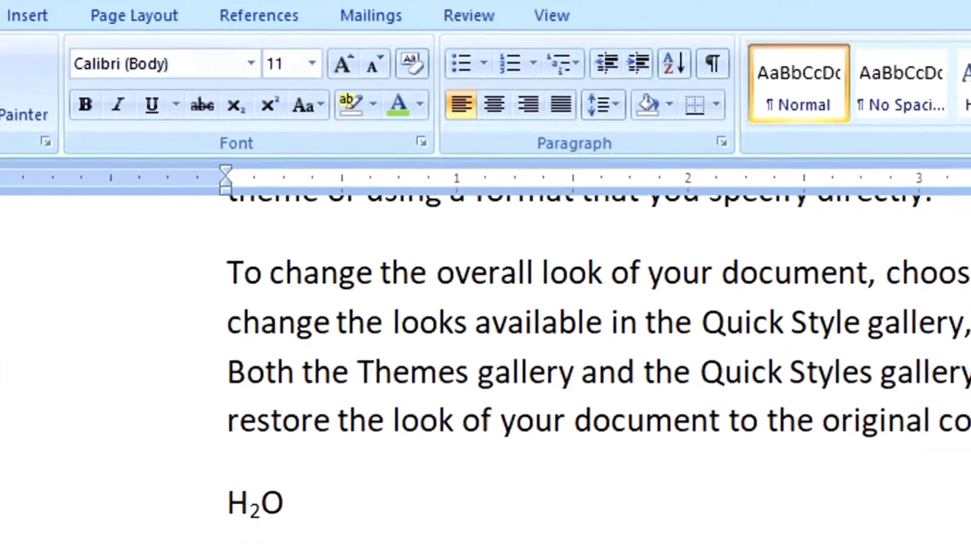
Step: Delete the H₂O and (3)² lines
drag(879, 267, 936, 368)
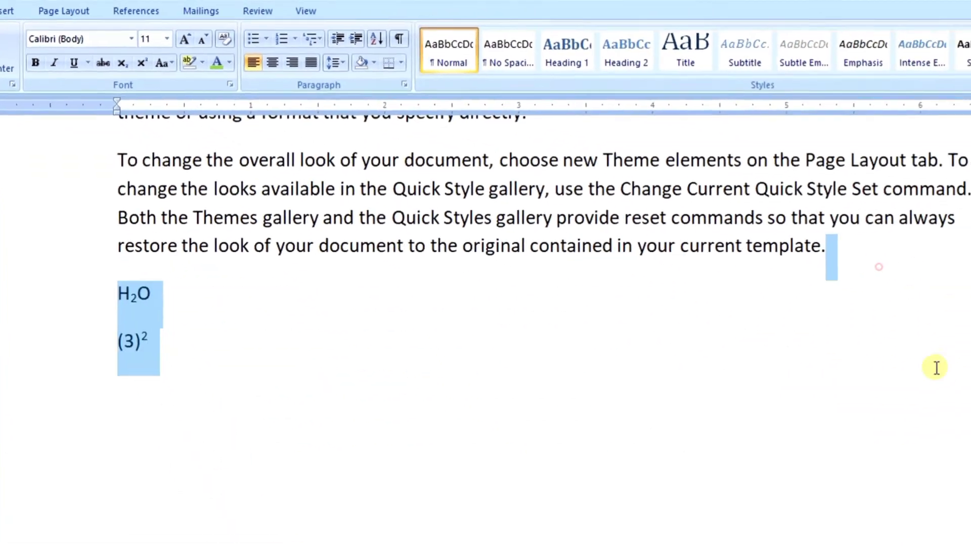
key(Delete)
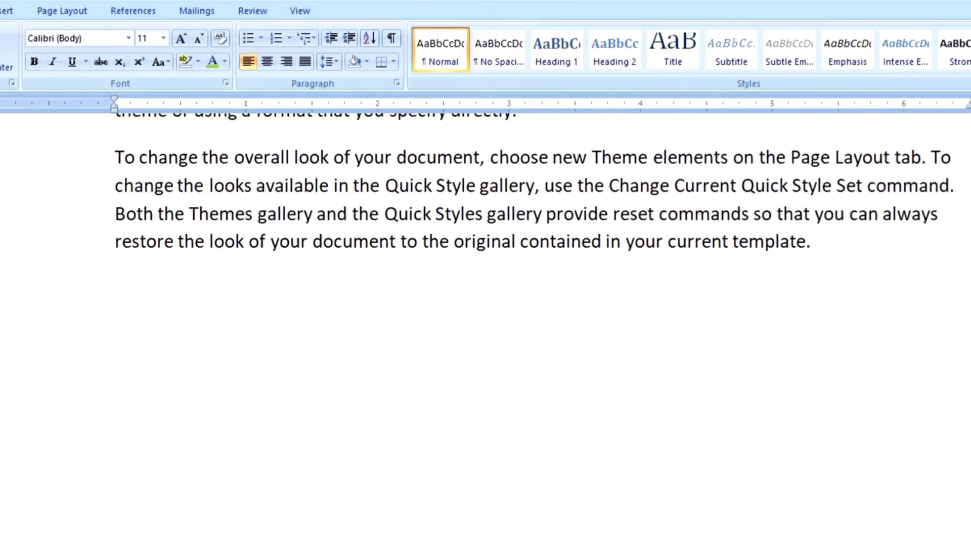
scroll(181, 251, up, 5)
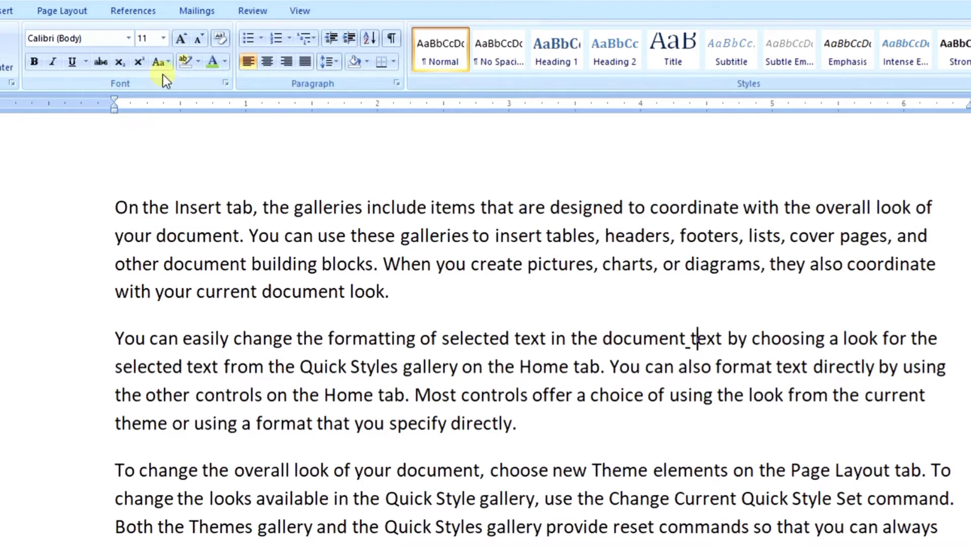
Step: Try Shift+F3 to change the case of words in the first paragraph
click(183, 213)
key(shift+F3)
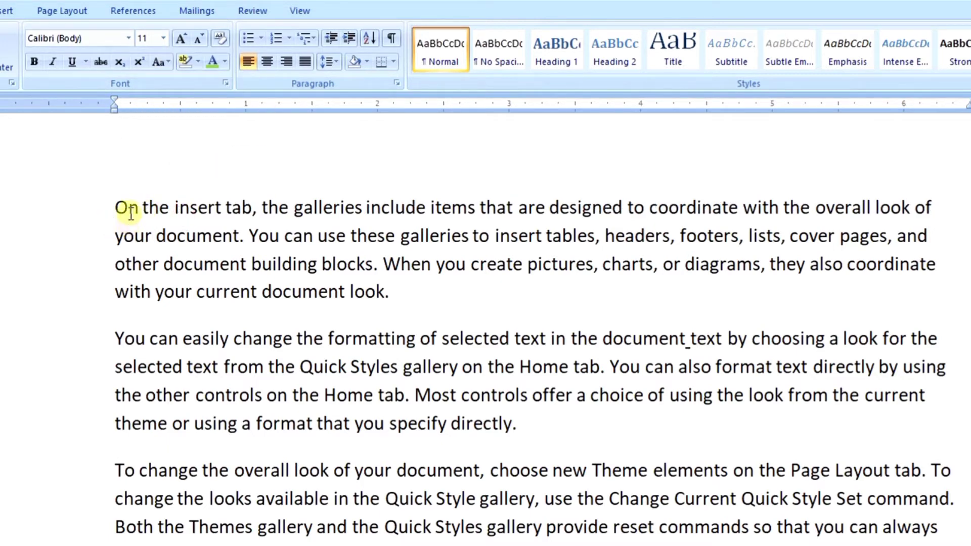
drag(115, 212, 129, 212)
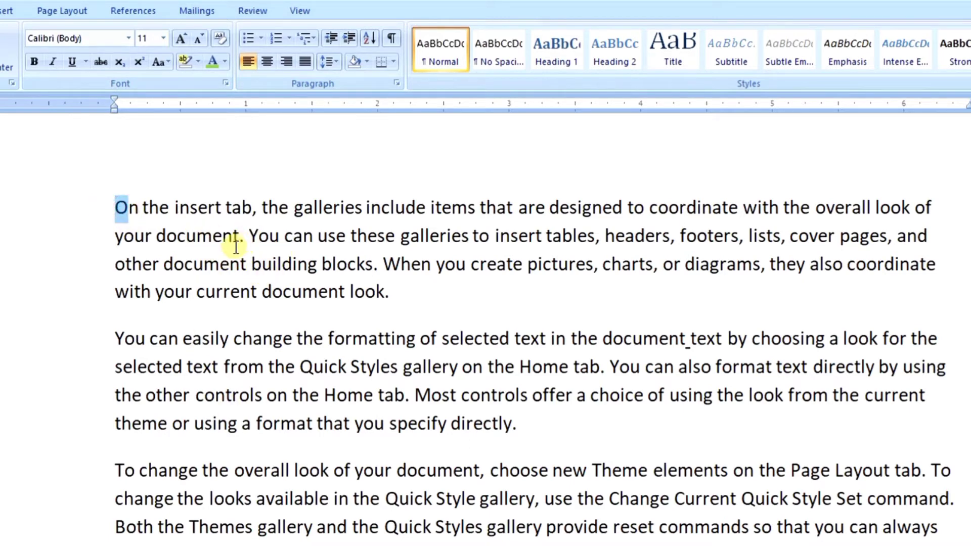
click(214, 237)
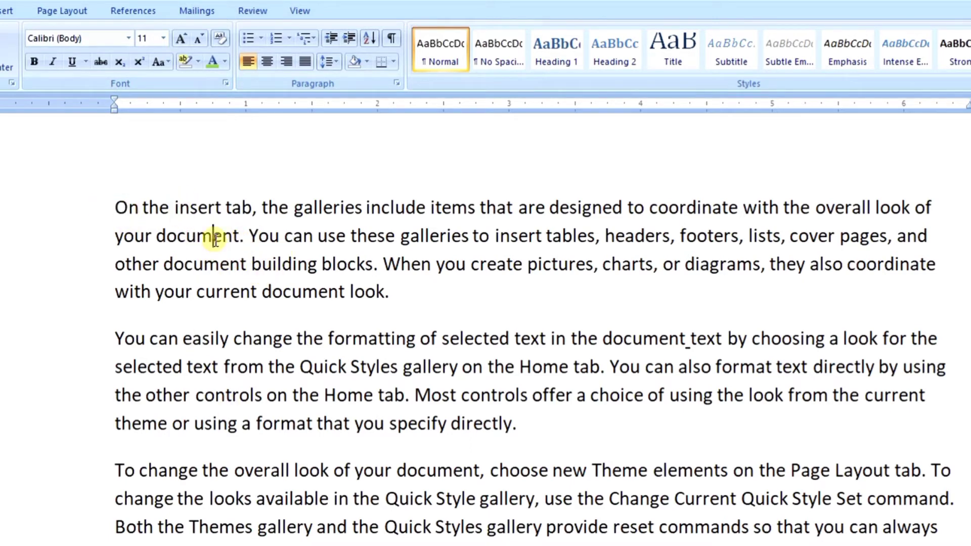
click(242, 236)
click(258, 235)
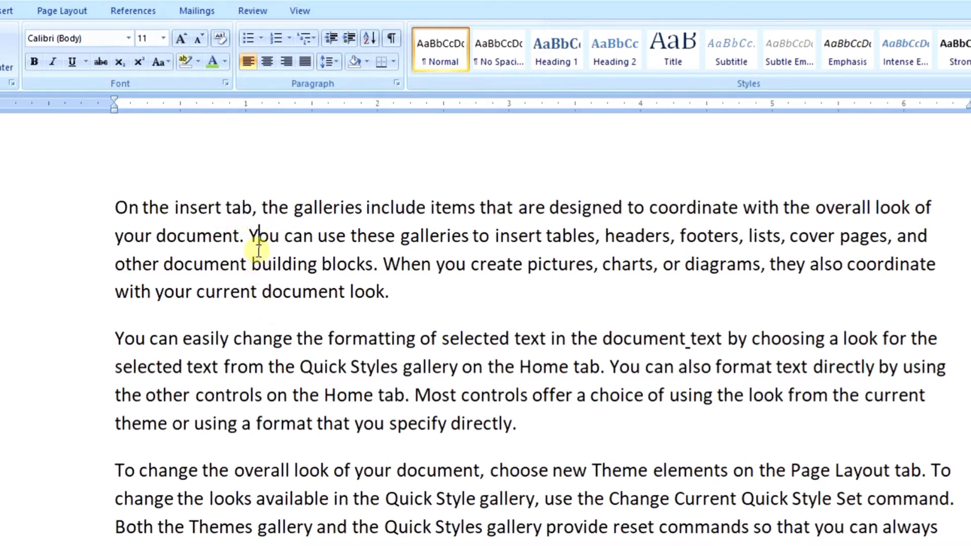
key(shift+Left)
key(Right)
key(Right)
key(Right)
key(Right)
key(Right)
key(Right)
key(Right)
key(Right)
key(Right)
key(Right)
key(Right)
Step: Apply Sentence case to the whole first paragraph, then switch it to lowercase
triple_click(137, 209)
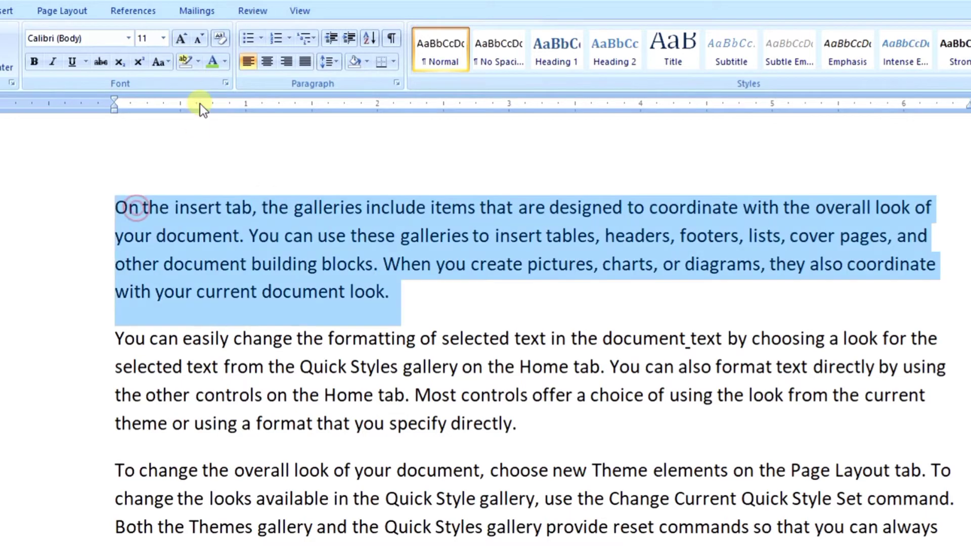
click(167, 63)
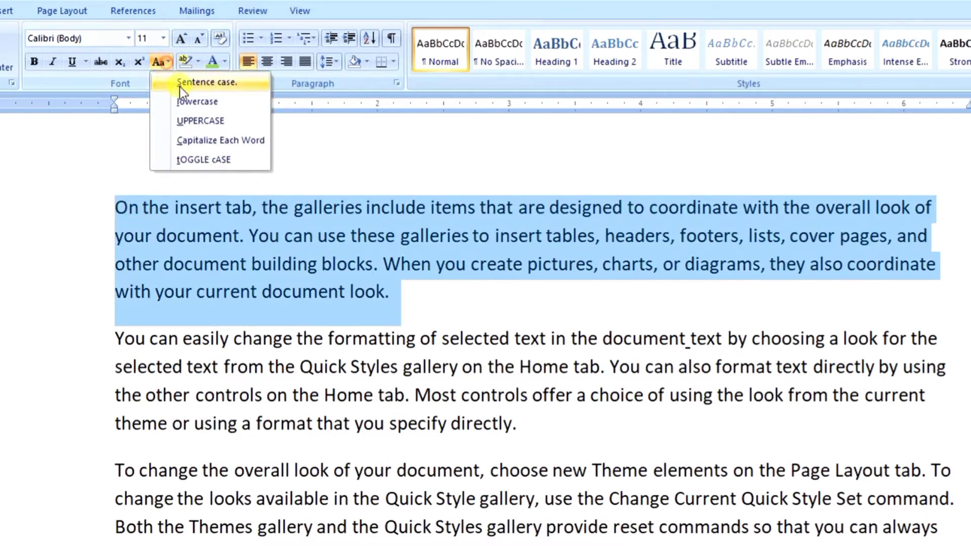
click(214, 83)
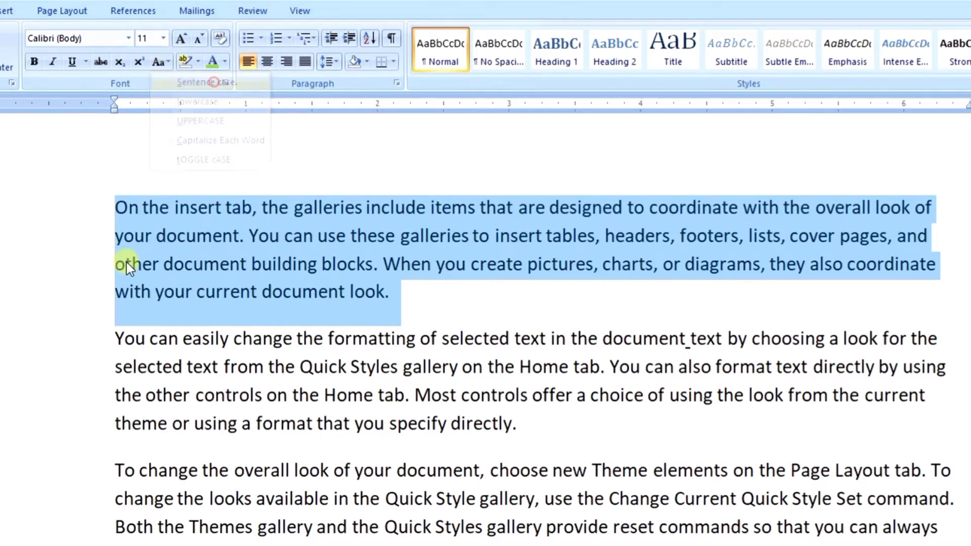
click(160, 62)
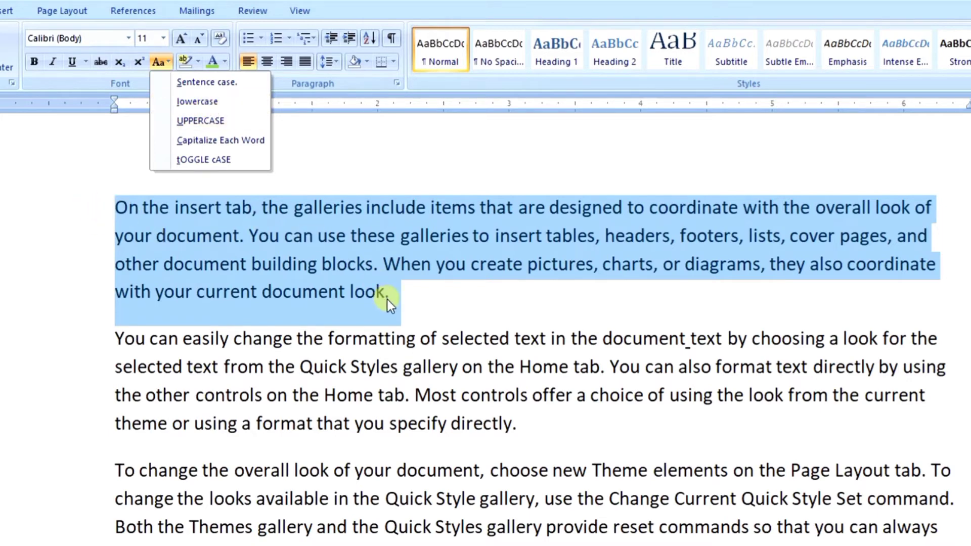
click(218, 106)
click(454, 306)
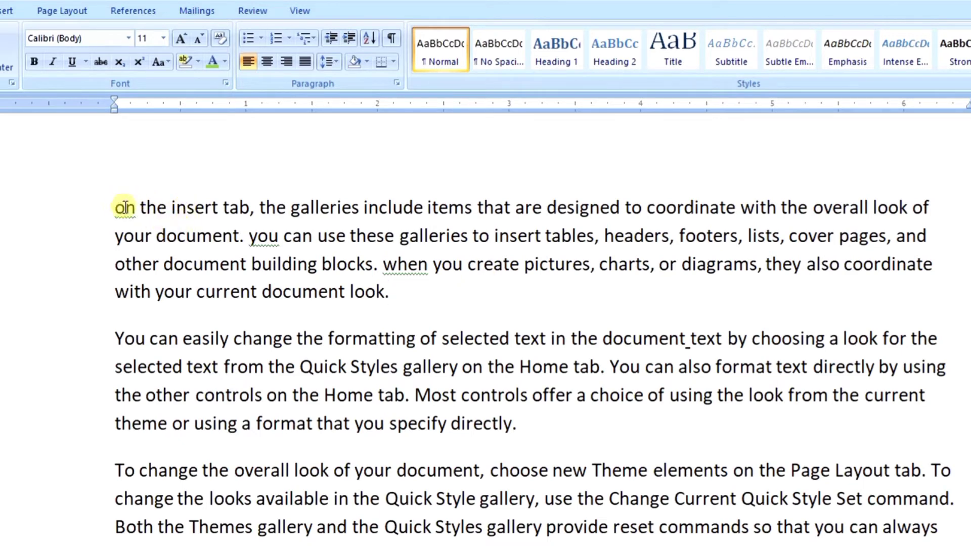
Step: Convert the whole first paragraph to UPPERCASE, then reselect it for another case change
drag(126, 207, 115, 207)
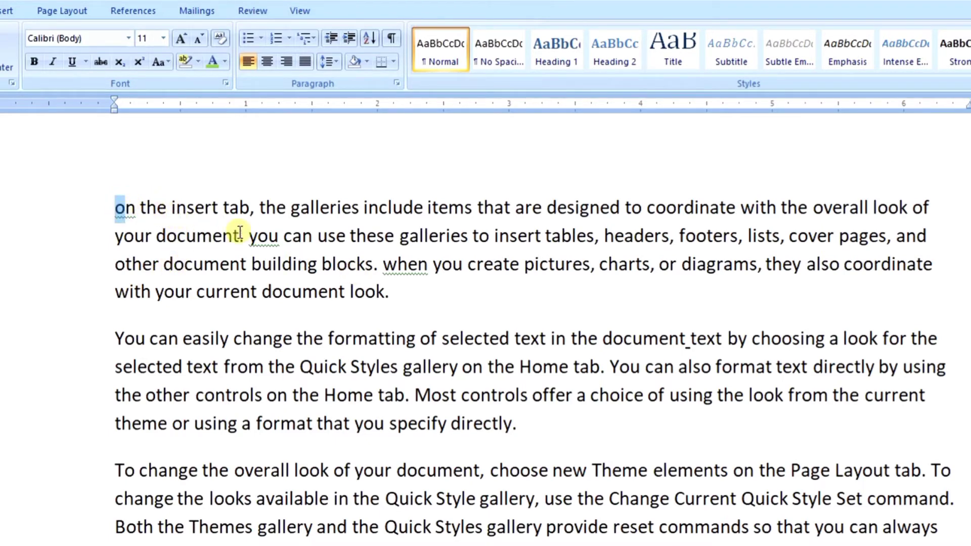
double_click(230, 205)
triple_click(230, 204)
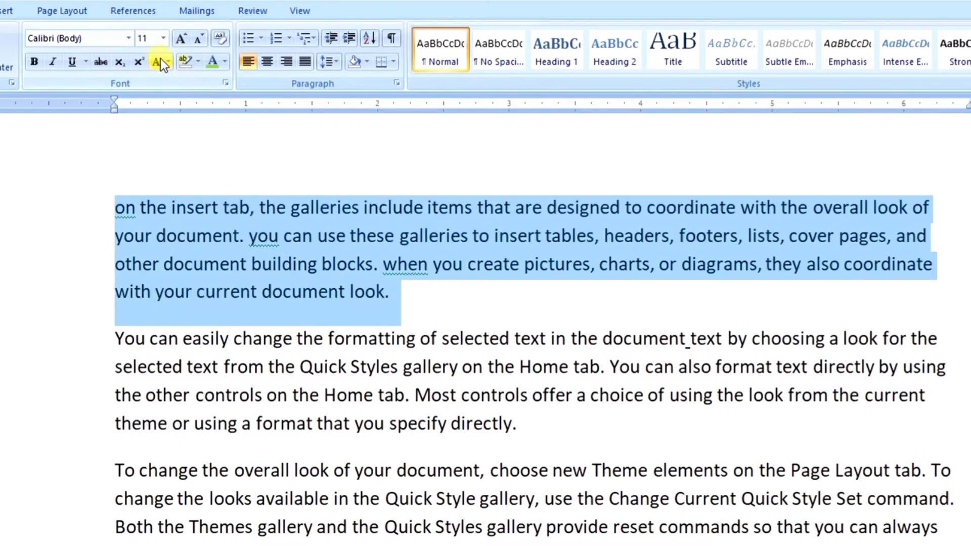
click(160, 58)
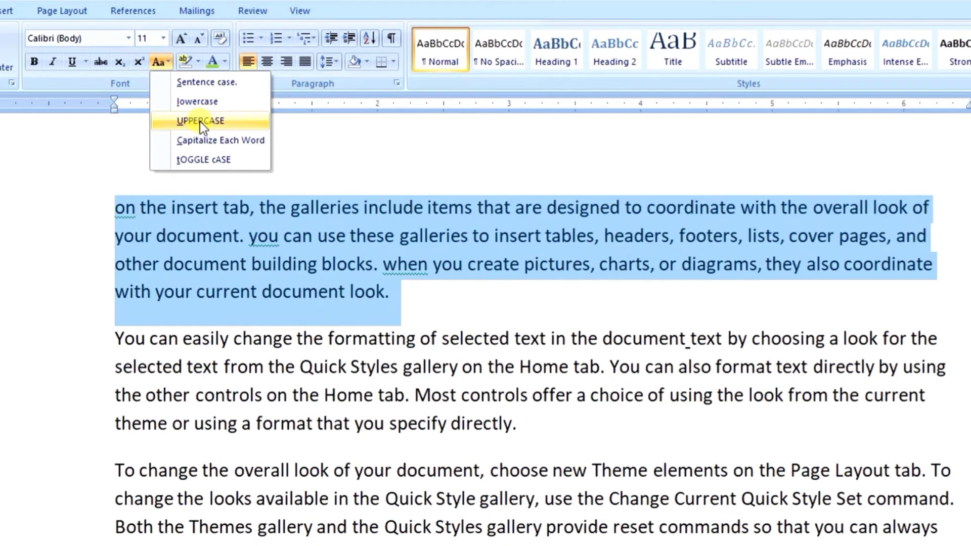
click(200, 122)
click(296, 268)
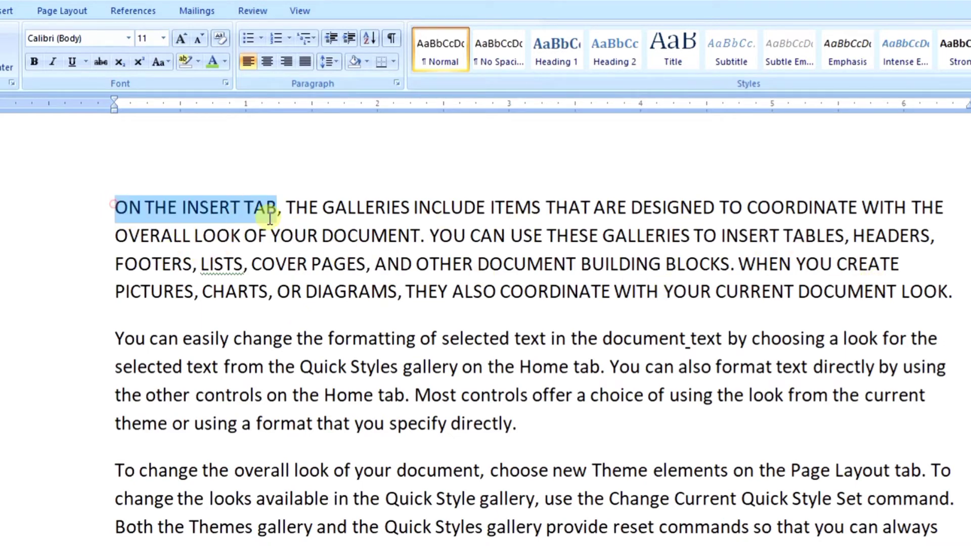
drag(115, 206, 950, 294)
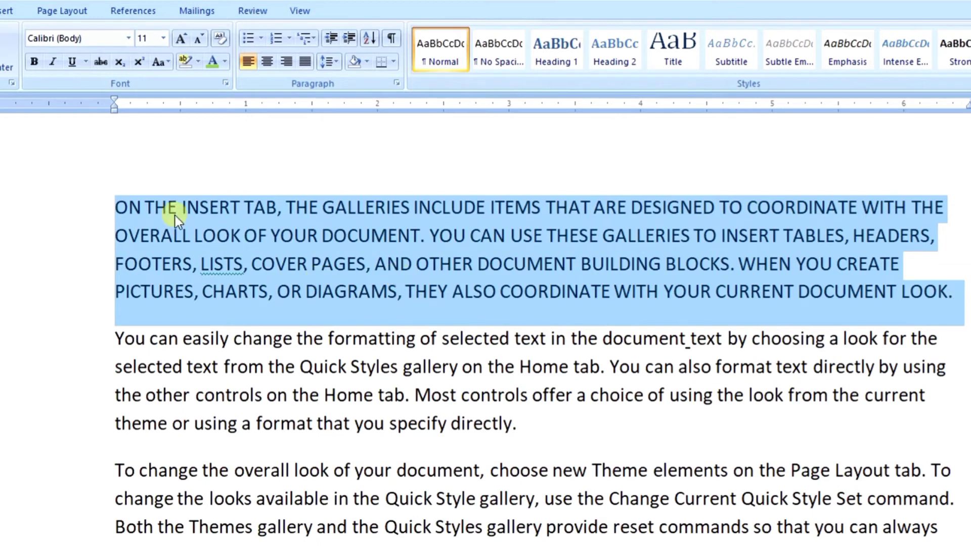
click(166, 63)
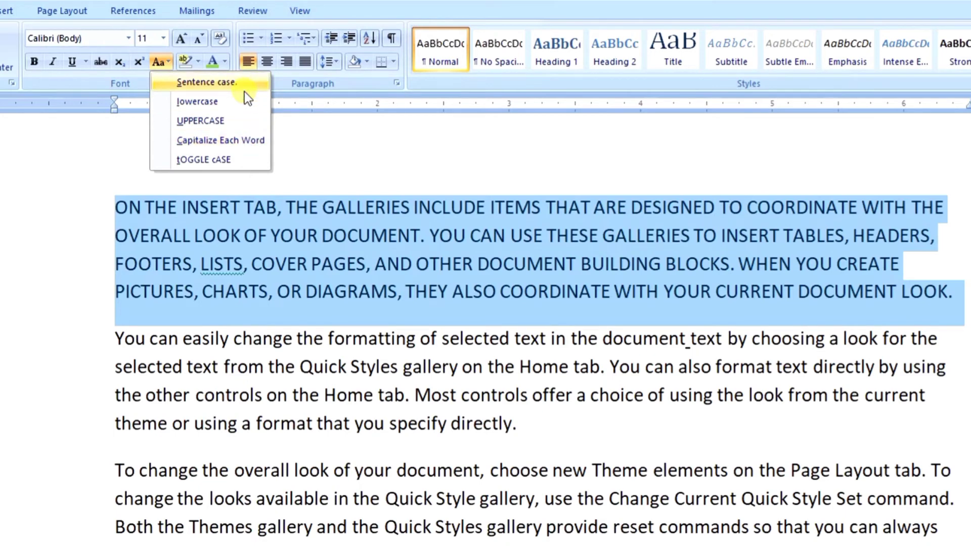
Step: Apply Capitalize Each Word and check capitalized words like The, Tab, Can and Use
click(235, 141)
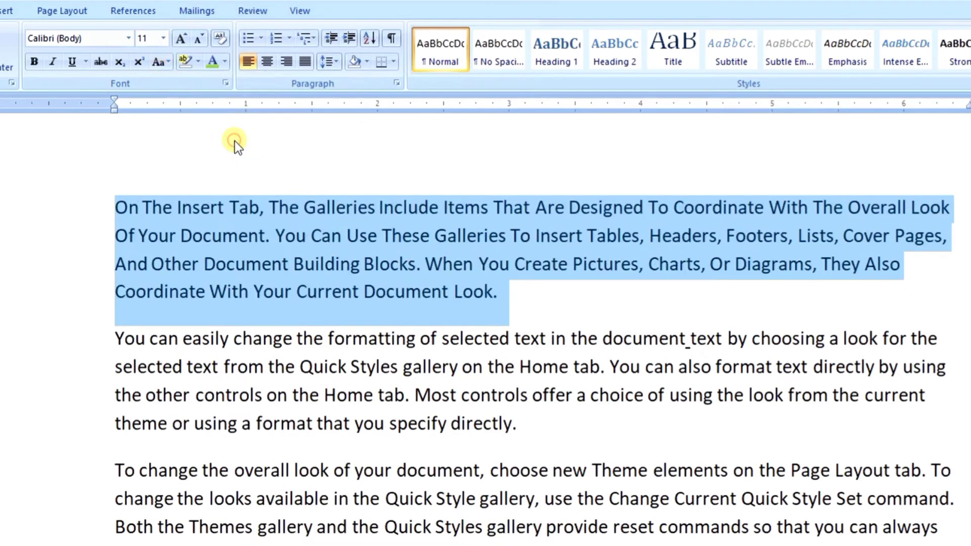
click(605, 263)
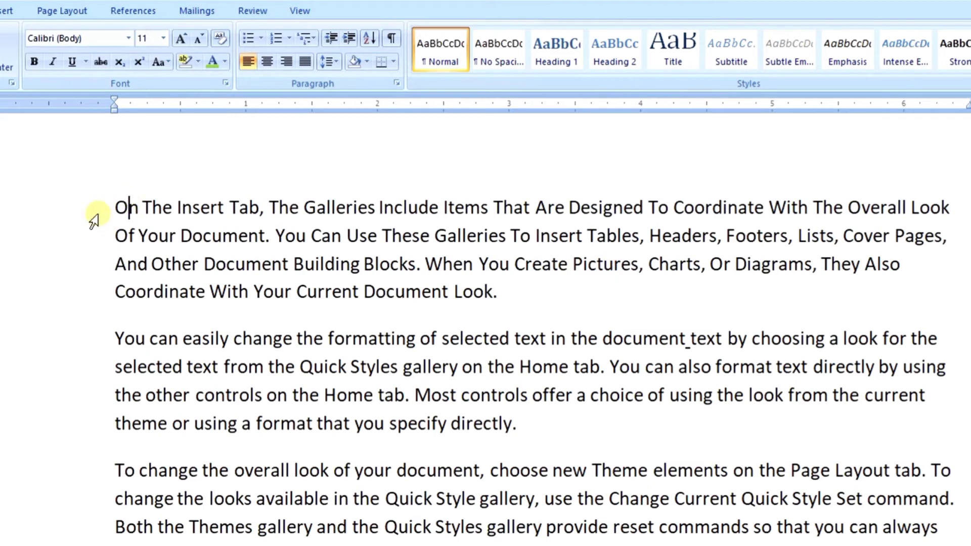
click(153, 209)
click(182, 207)
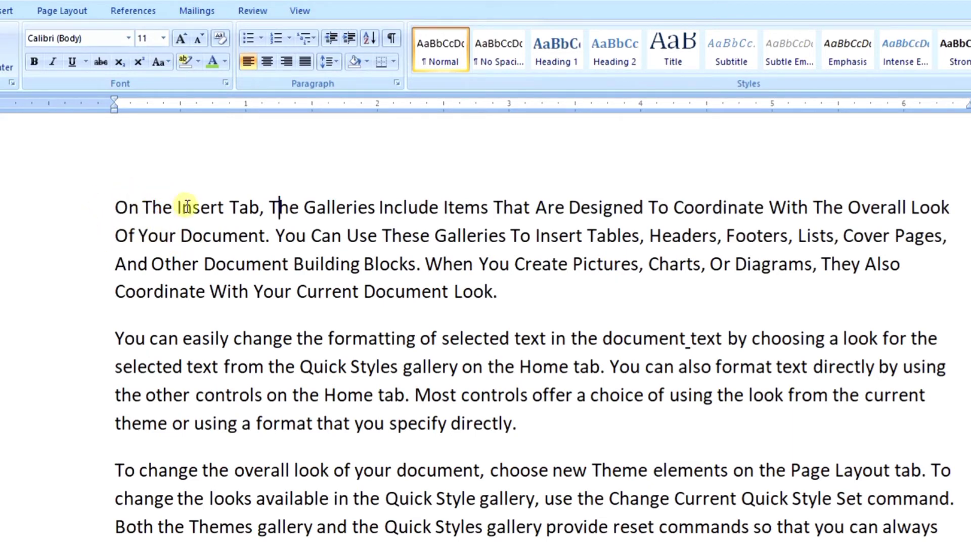
click(240, 207)
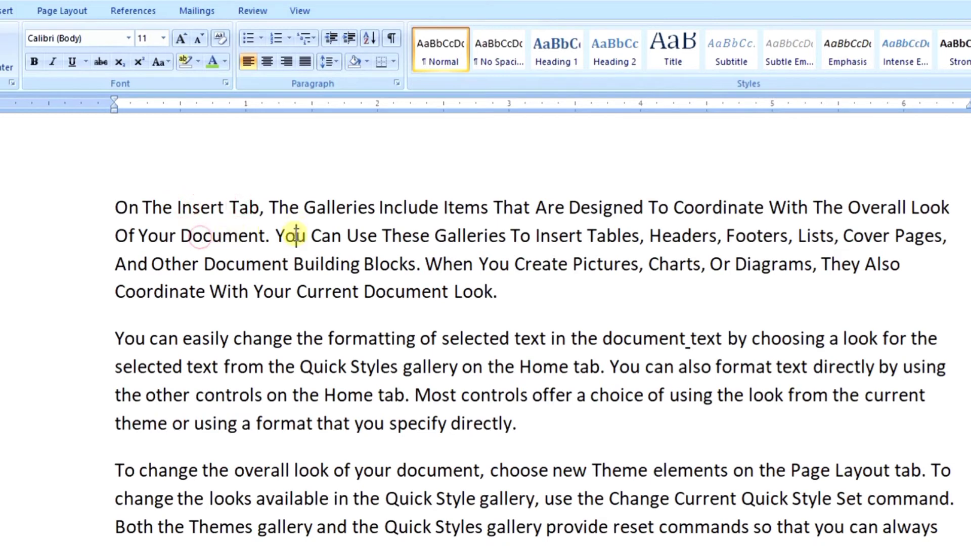
click(322, 235)
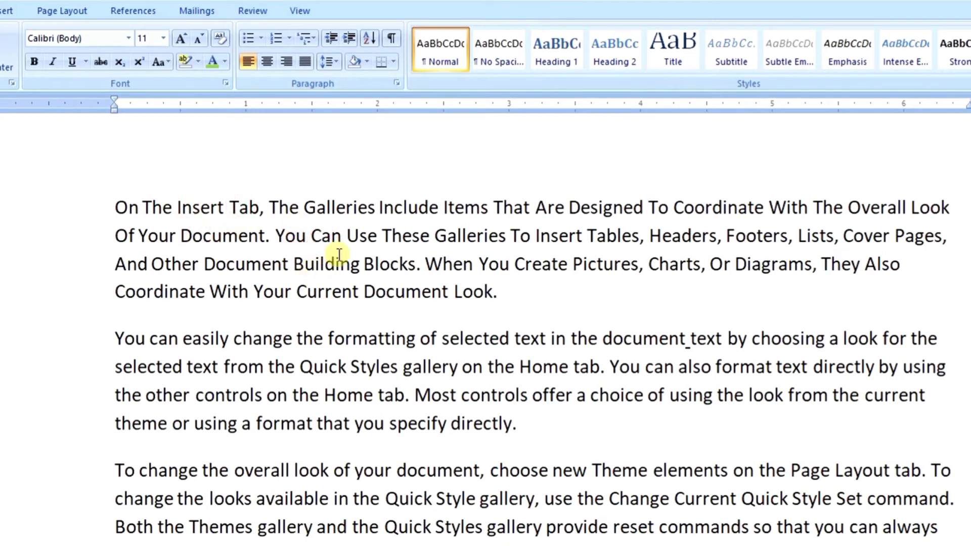
click(360, 237)
Step: Apply tOGGLE cASE to the first paragraph, producing words like tAB and gALLERIES
triple_click(361, 236)
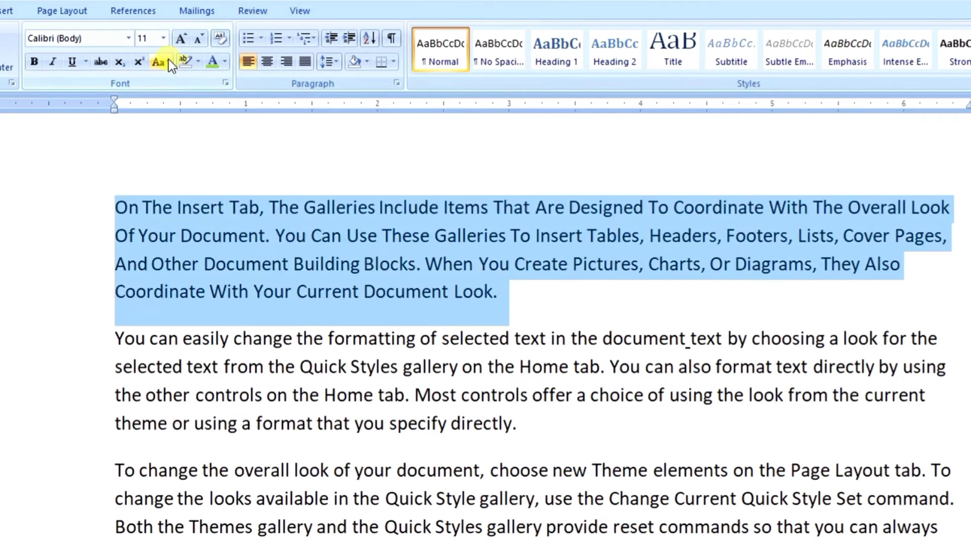
click(169, 59)
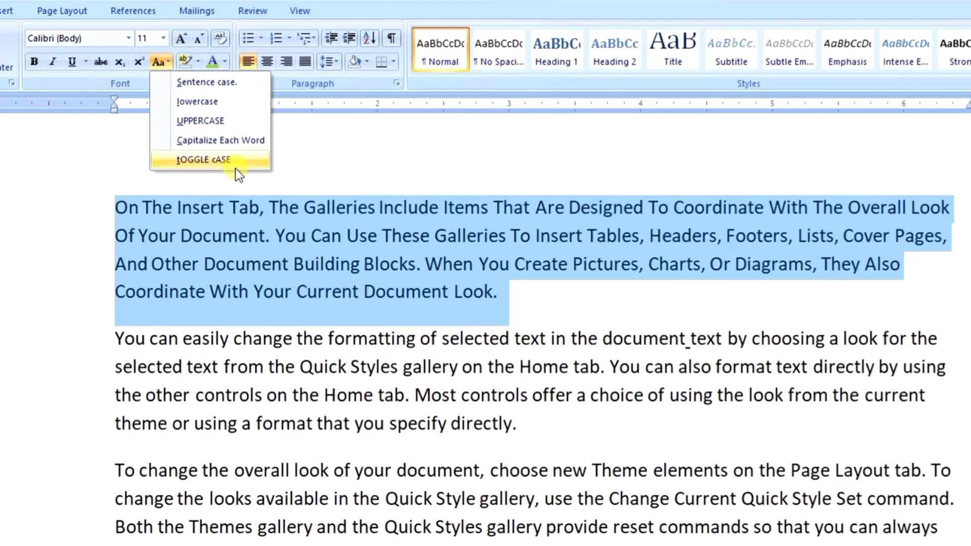
click(235, 168)
click(296, 237)
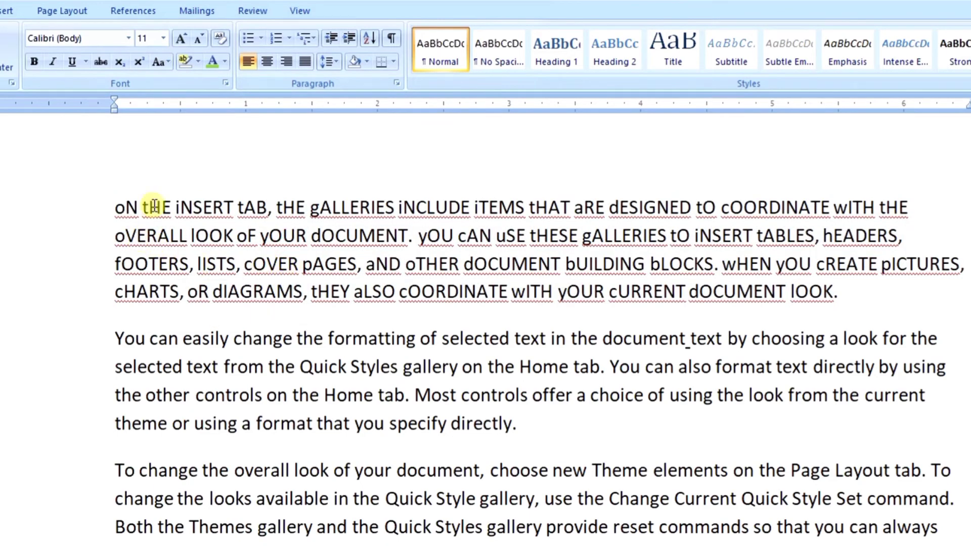
click(245, 208)
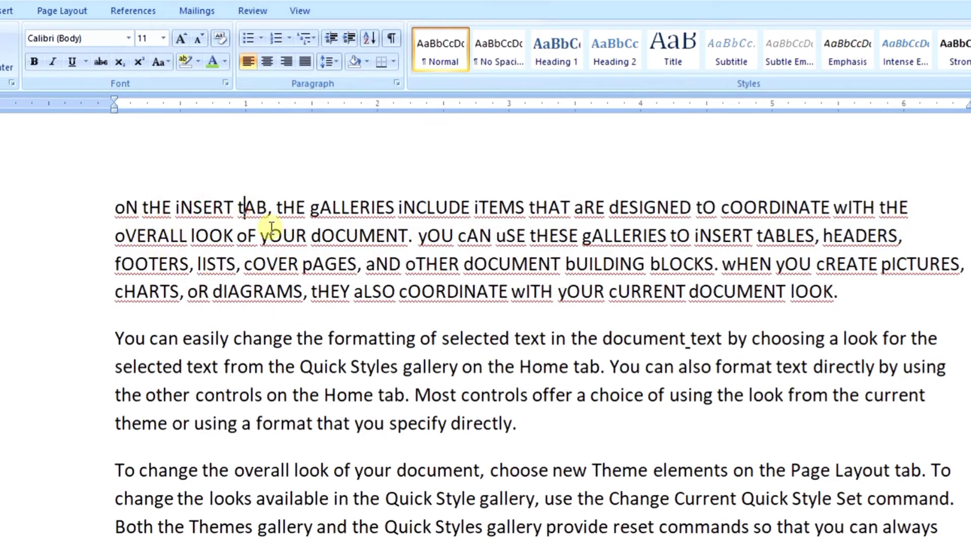
click(286, 204)
click(342, 208)
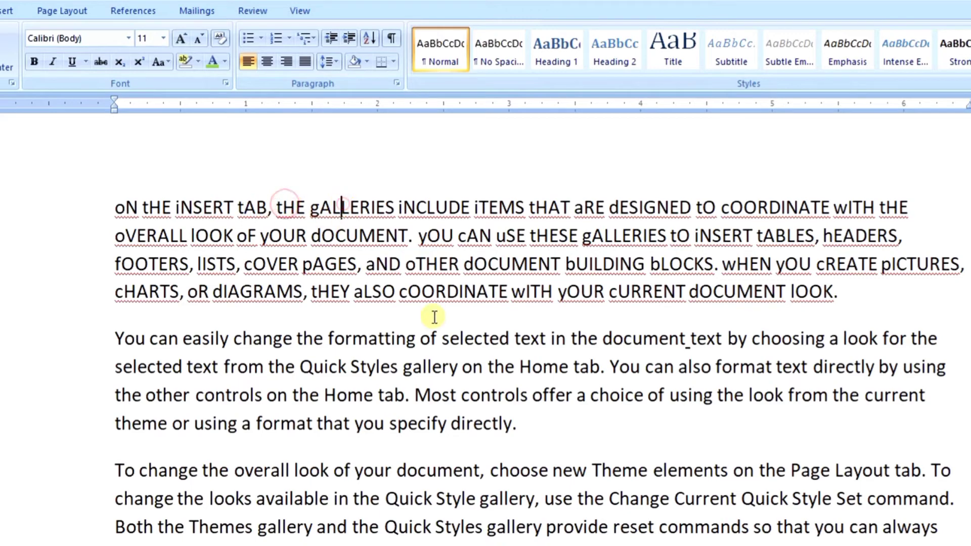
Step: Return the first paragraph to Sentence case
triple_click(435, 275)
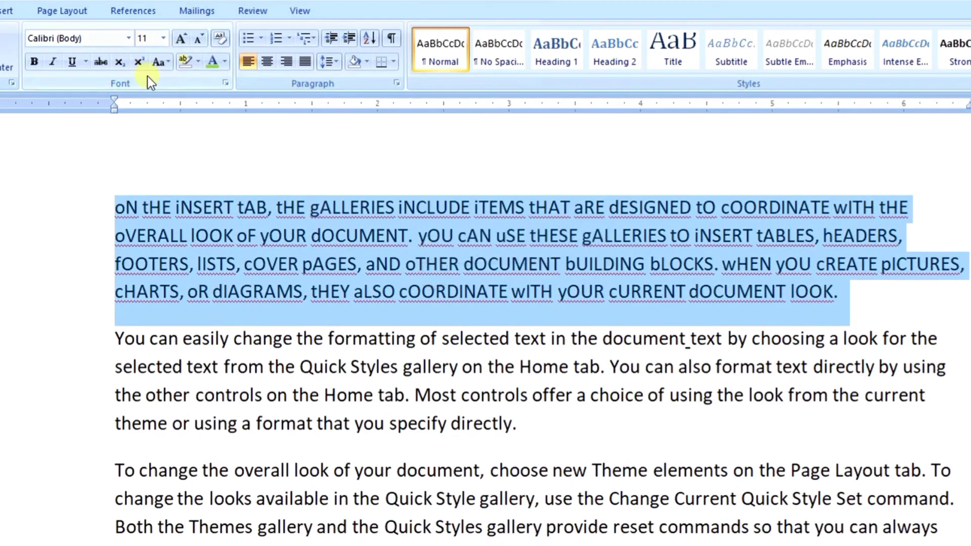
click(168, 68)
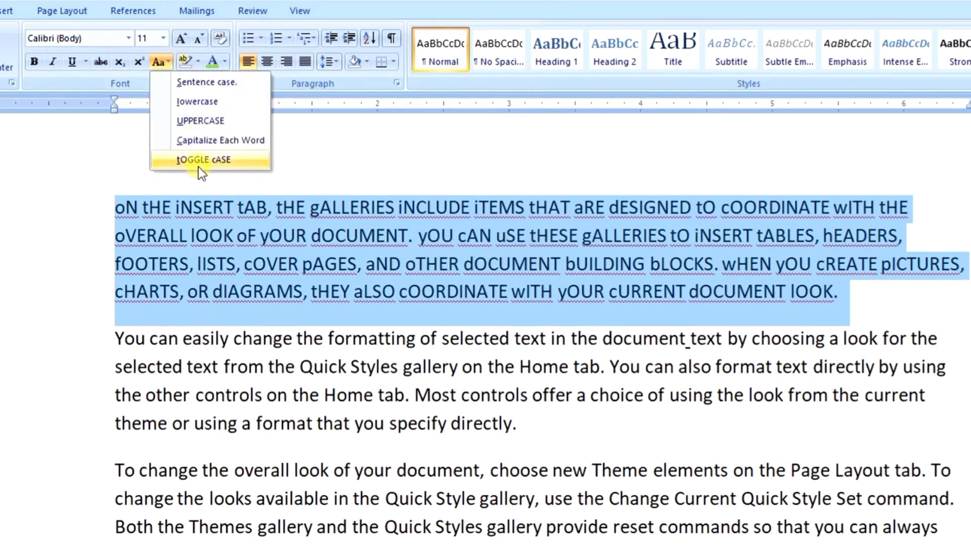
click(218, 87)
click(447, 294)
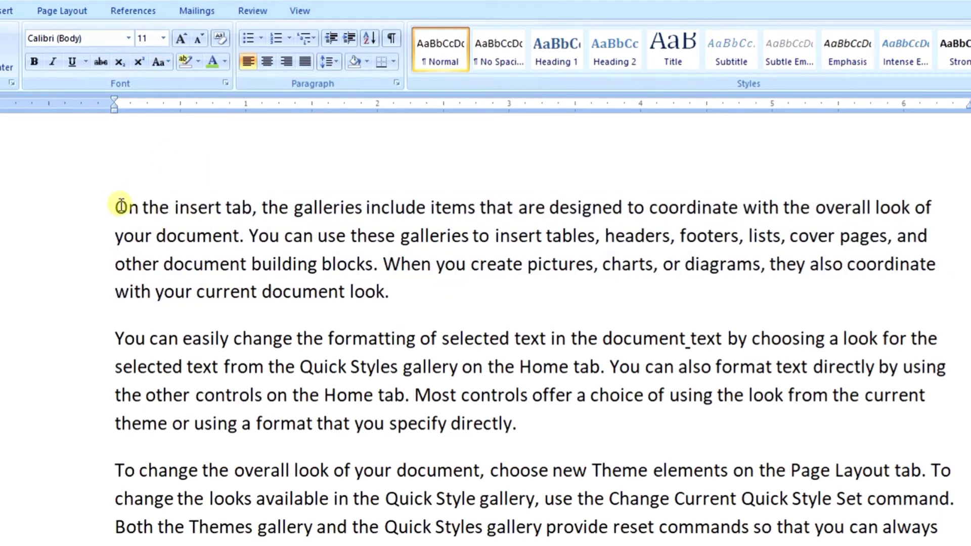
click(123, 206)
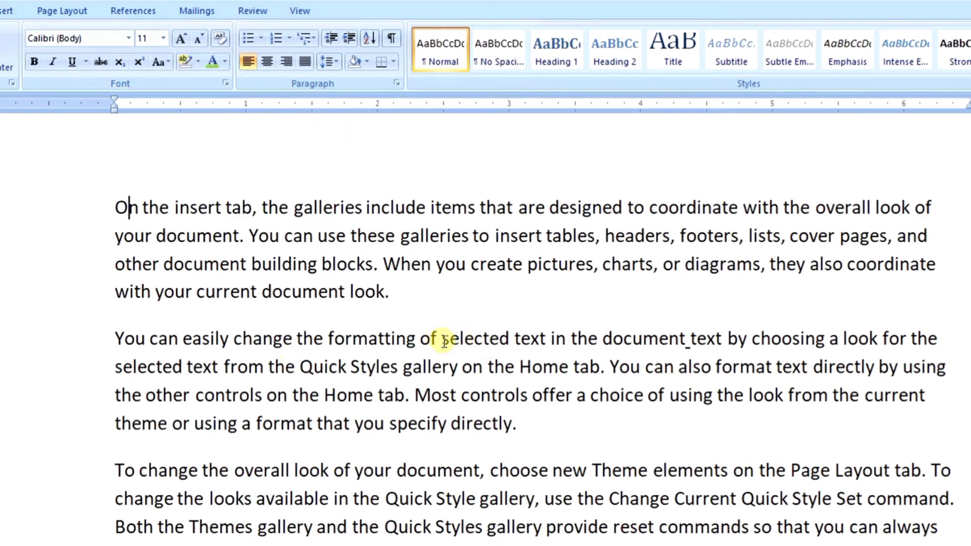
Step: After a trial selection, select 'You can also format text directly' in the second paragraph
drag(442, 340, 690, 337)
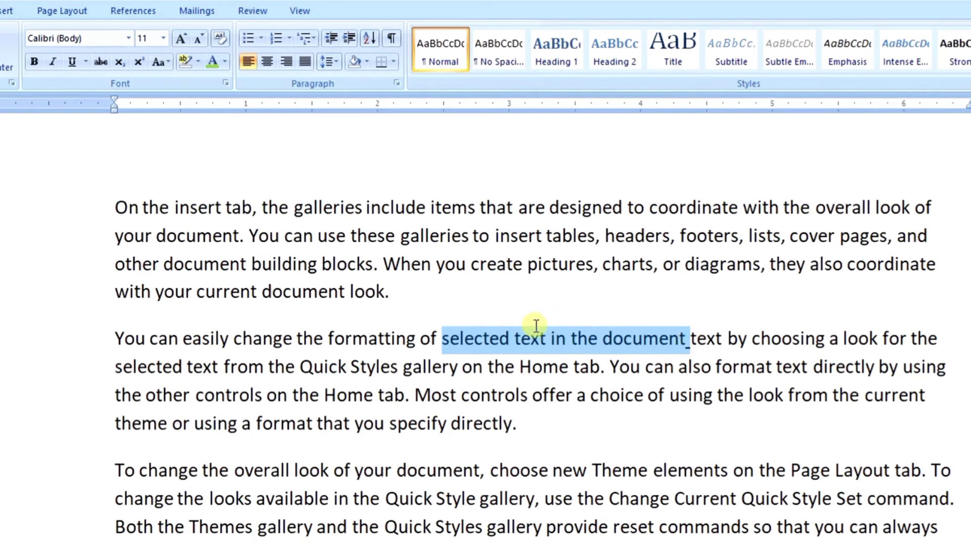
click(441, 322)
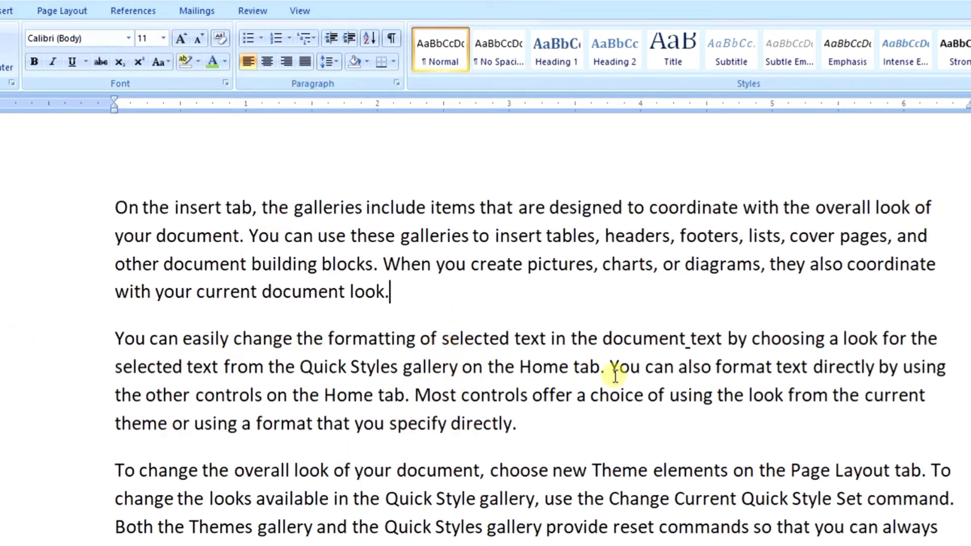
drag(610, 368, 874, 368)
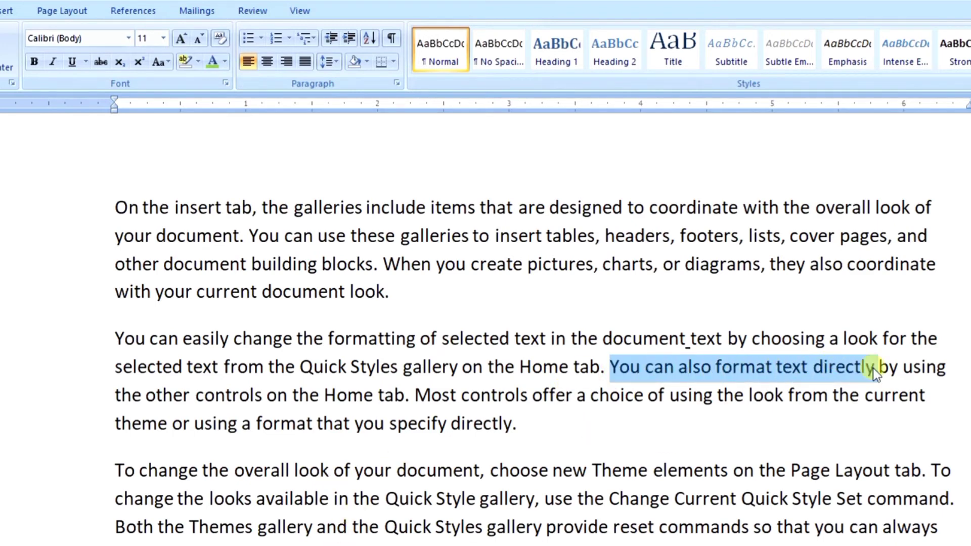
Step: Highlight a phrase and the words 'controls on' in green in the second paragraph
click(196, 64)
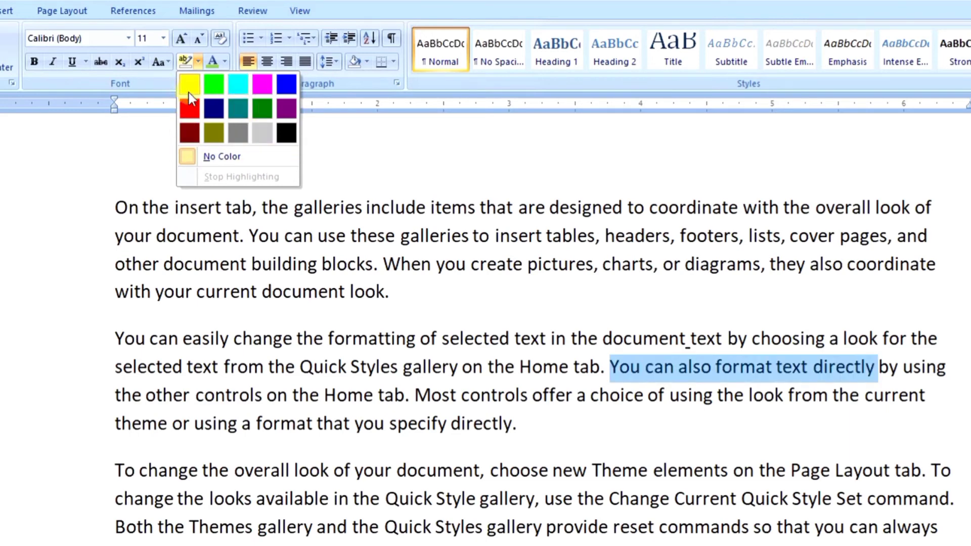
click(214, 89)
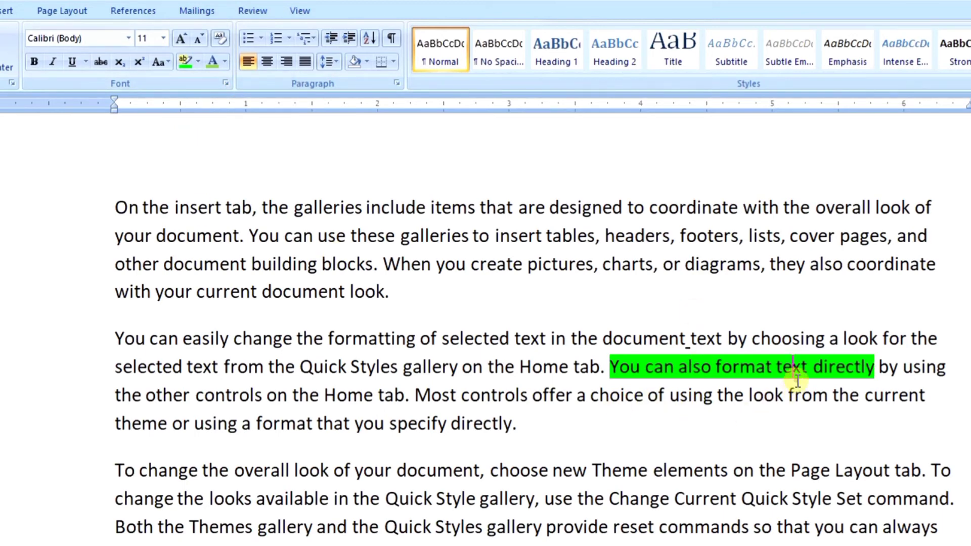
click(484, 366)
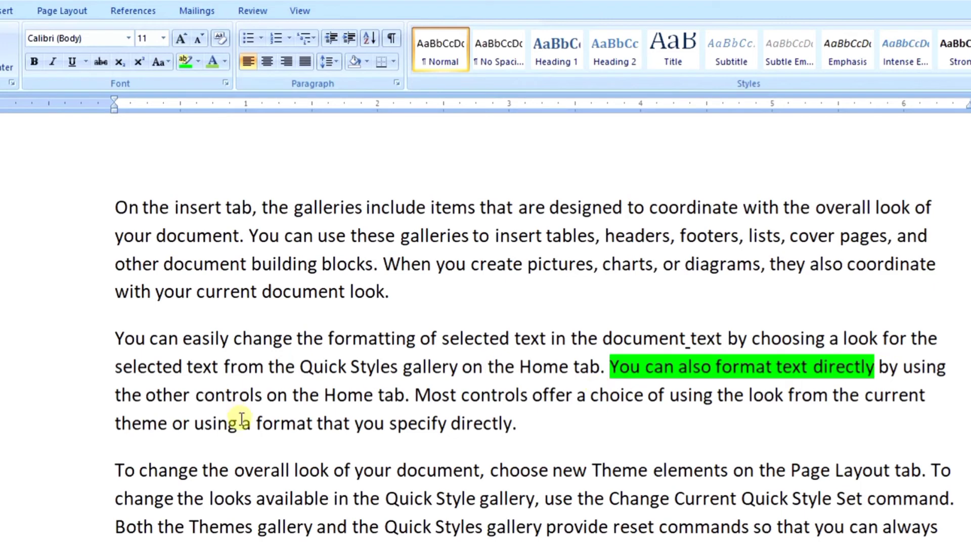
drag(196, 395, 292, 394)
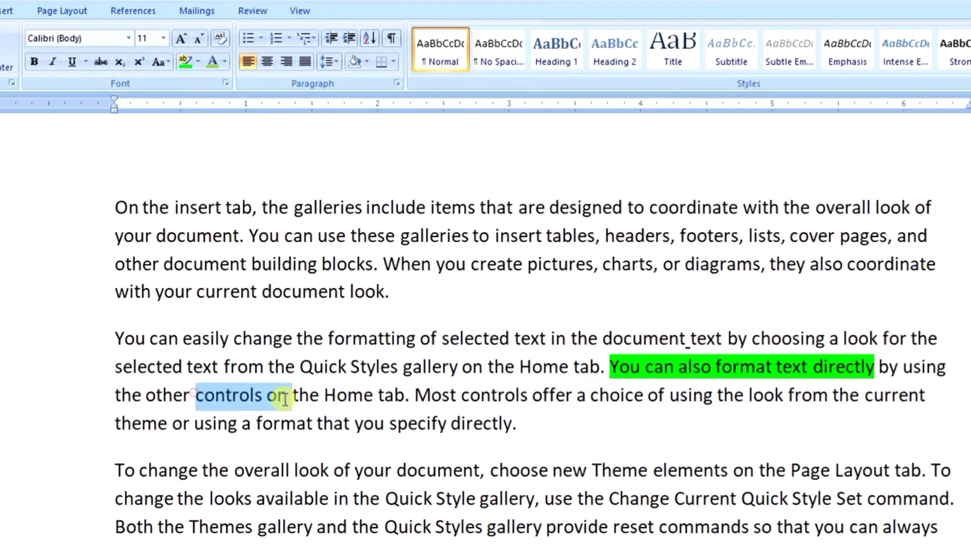
click(185, 61)
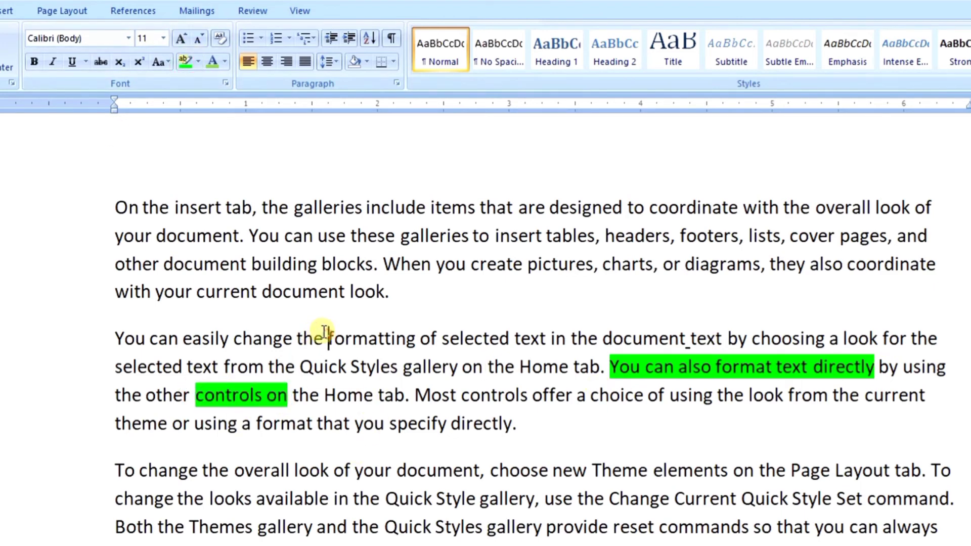
Step: Highlight the word 'formatting' in yellow
drag(328, 338, 416, 342)
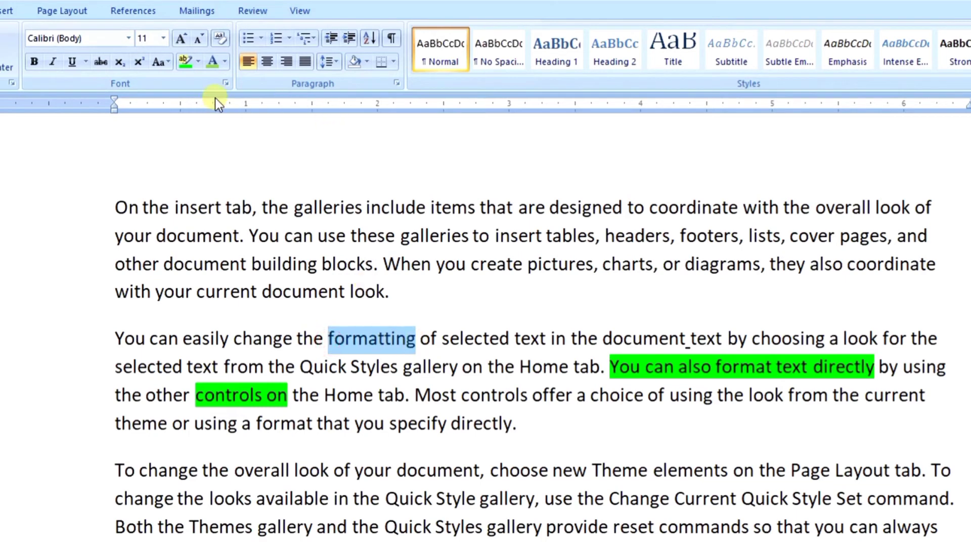
click(198, 62)
click(195, 88)
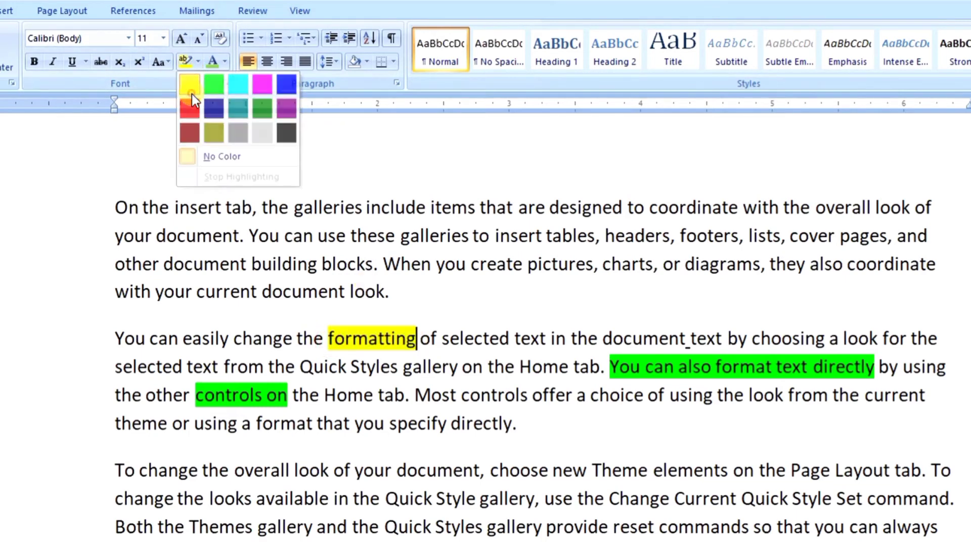
click(457, 395)
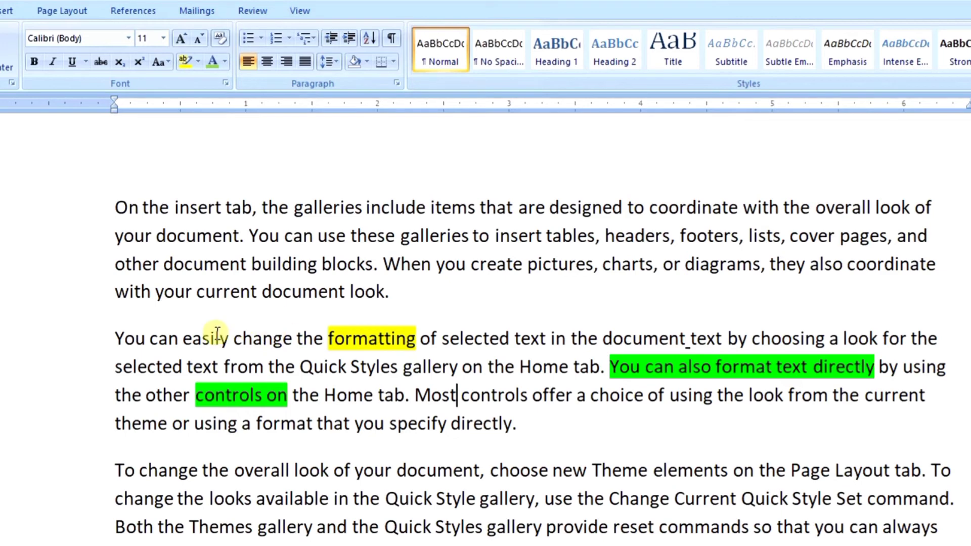
Step: Remove all highlighting from the second paragraph with No Color
drag(297, 338, 926, 397)
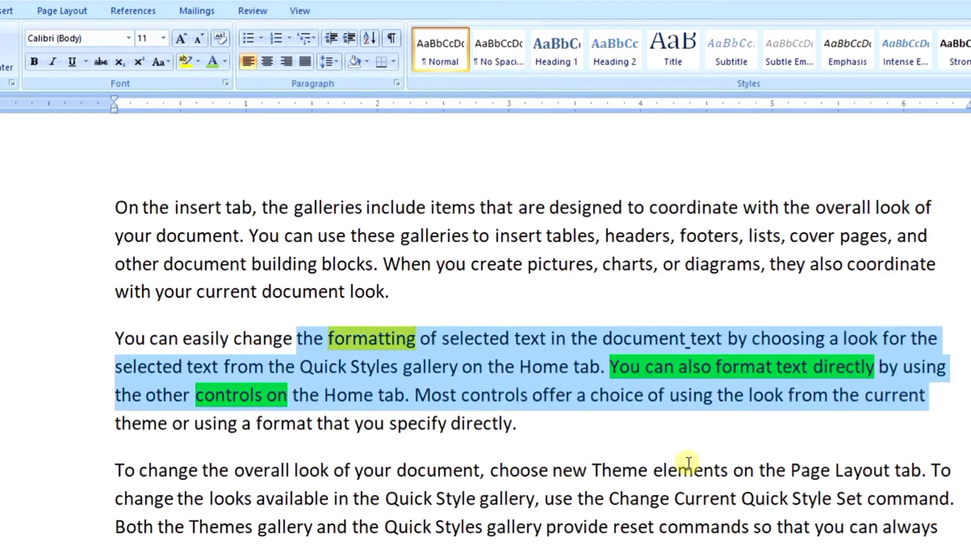
click(200, 61)
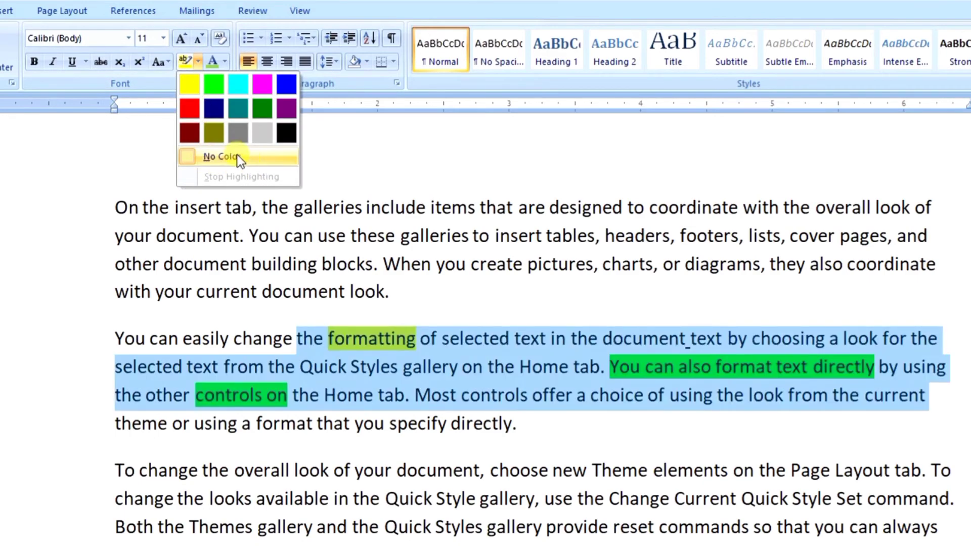
click(232, 154)
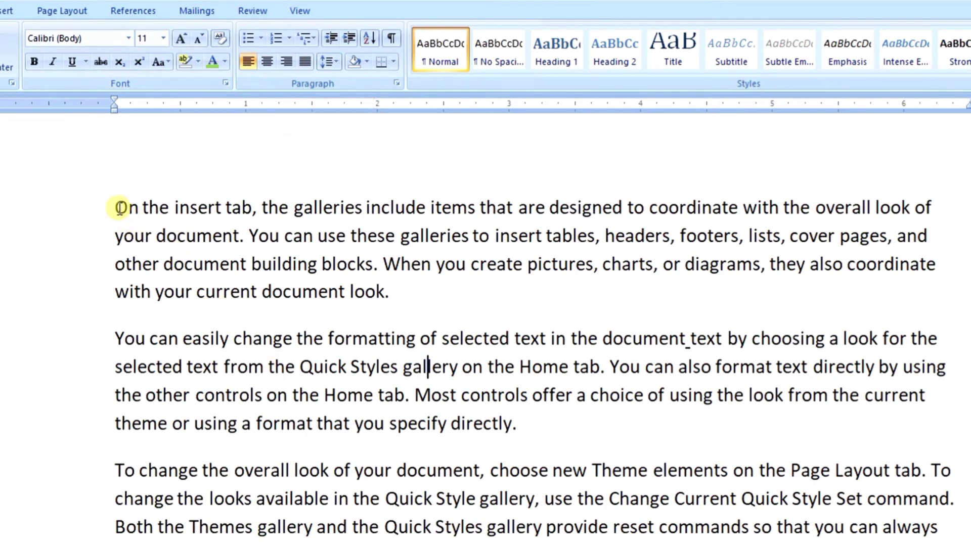
Step: Colour the first paragraph, 'On the insert tab…', Red from Standard Colors
mouse_move(120, 207)
mouse_down()
mouse_move(451, 275)
mouse_move(321, 312)
mouse_up()
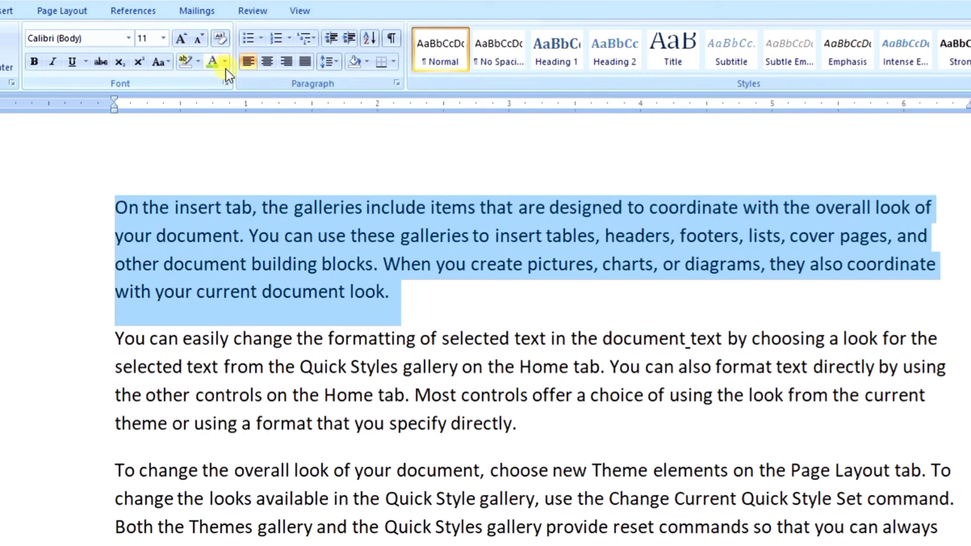
click(225, 69)
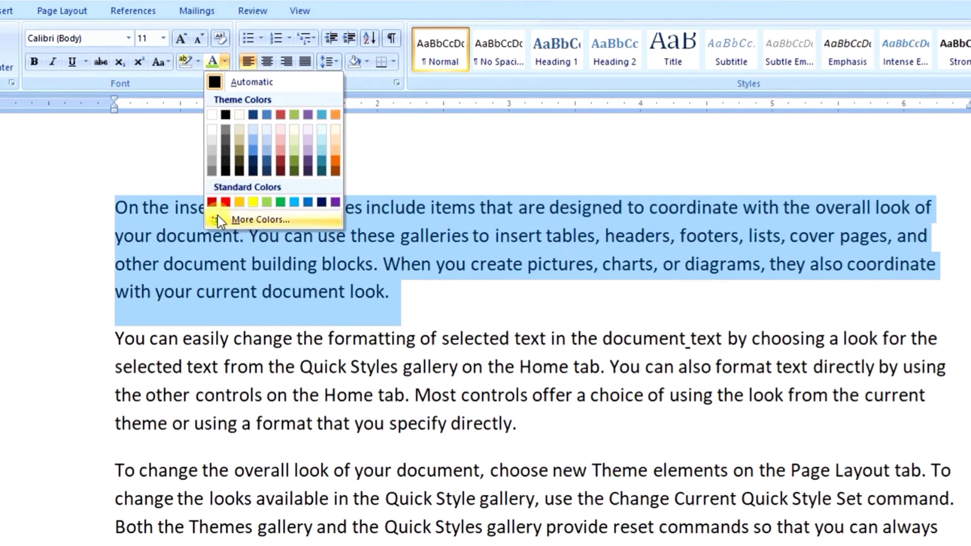
click(433, 322)
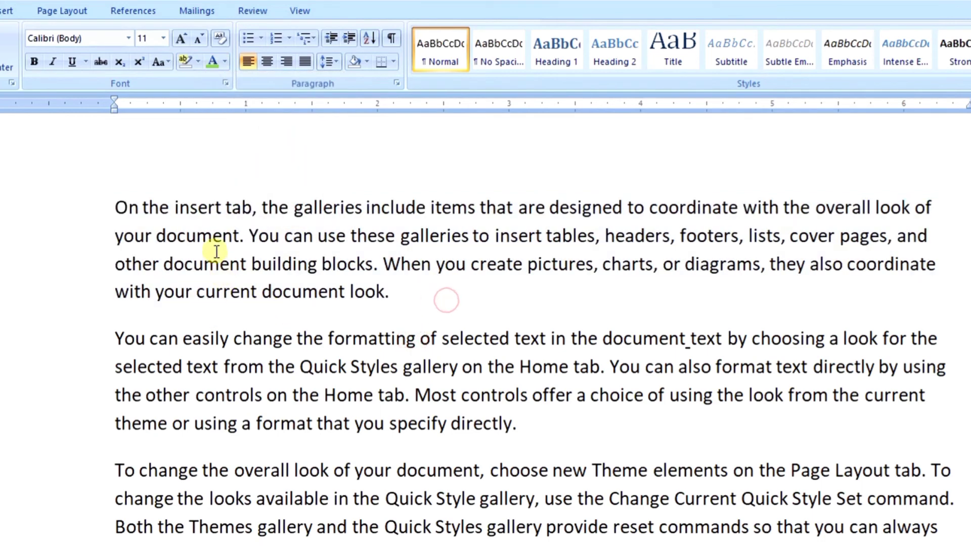
triple_click(198, 208)
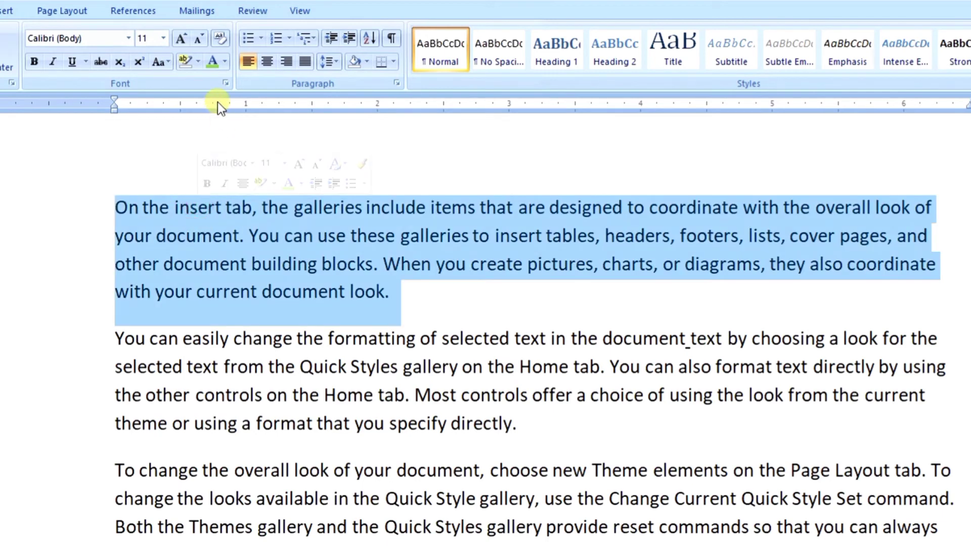
click(224, 65)
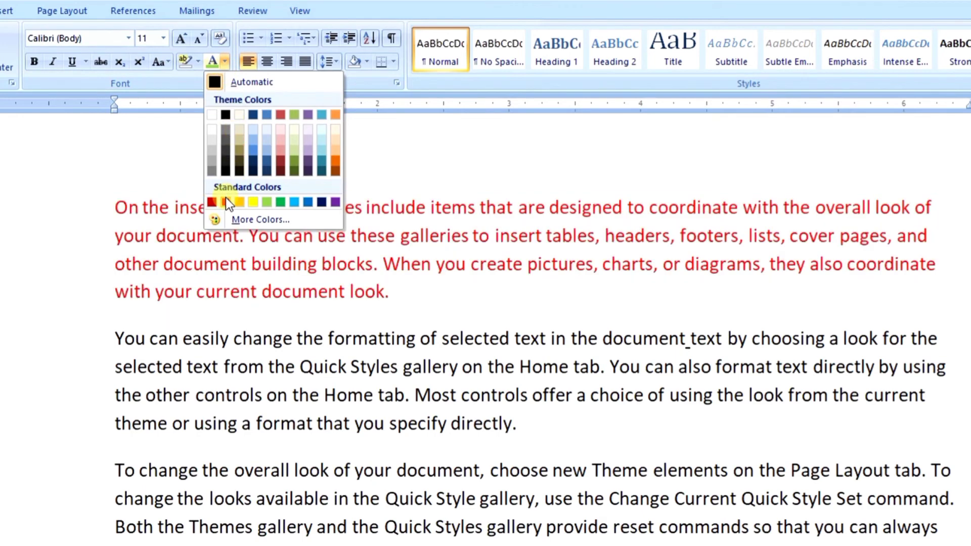
click(225, 202)
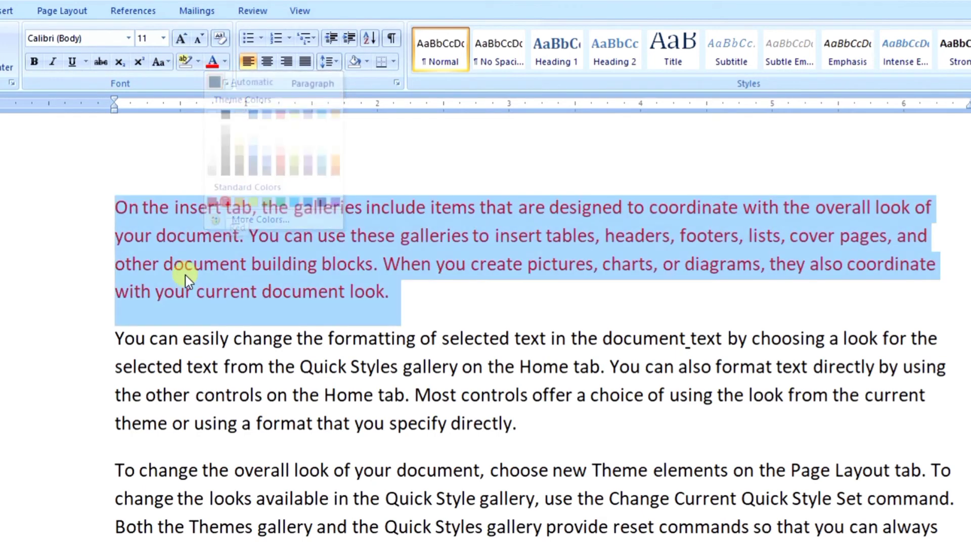
click(423, 310)
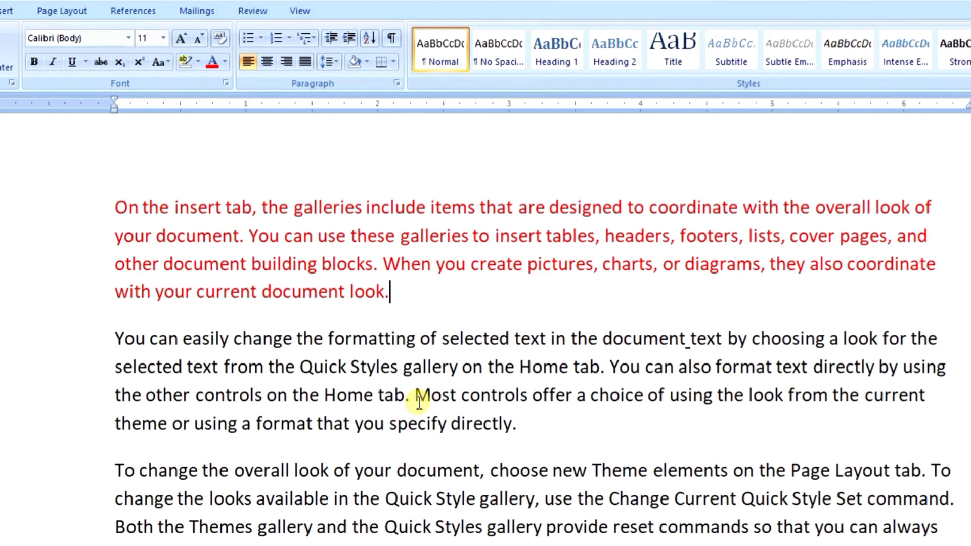
Step: Set the red first paragraph in the Rockwell Extra Bold font
triple_click(262, 235)
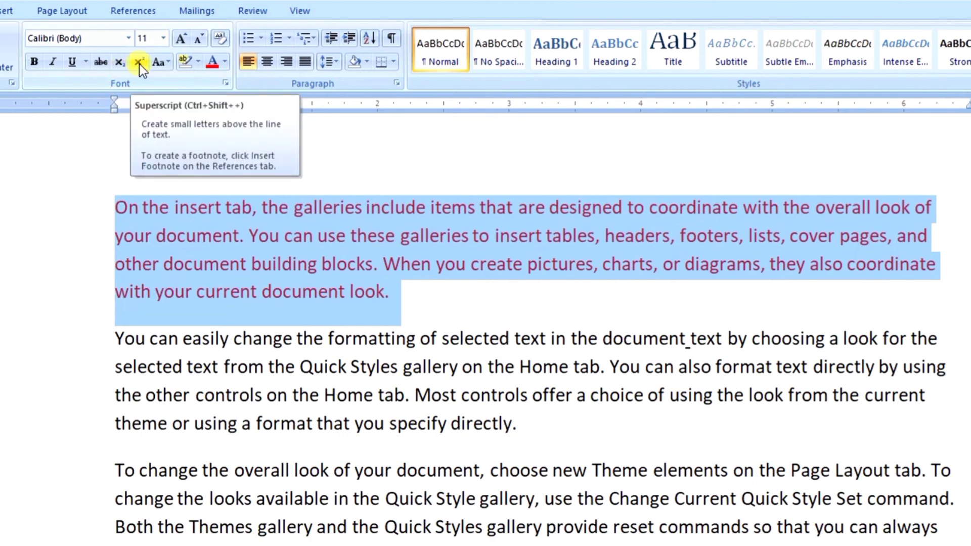
click(129, 38)
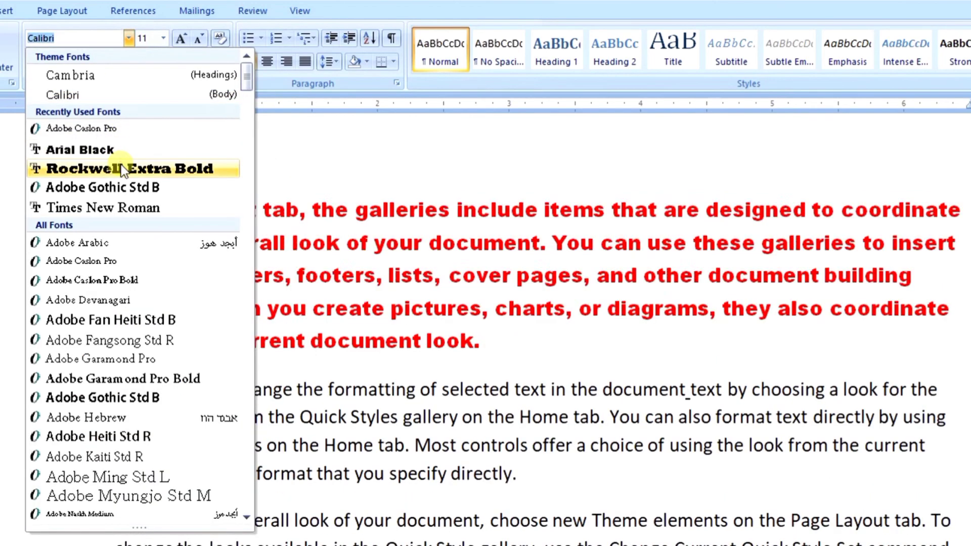
click(120, 168)
click(410, 235)
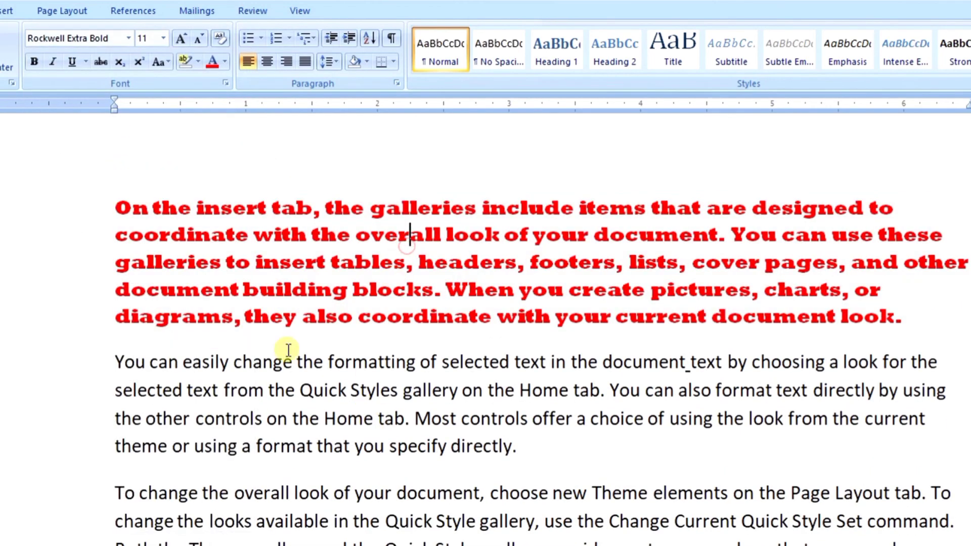
Step: Make the red first paragraph bold and underlined
triple_click(279, 287)
click(33, 68)
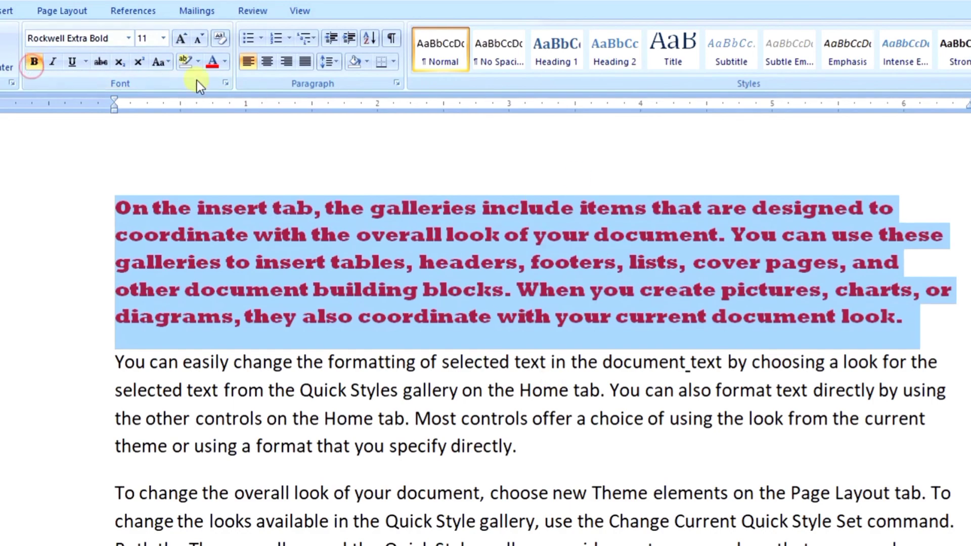
click(71, 61)
click(586, 478)
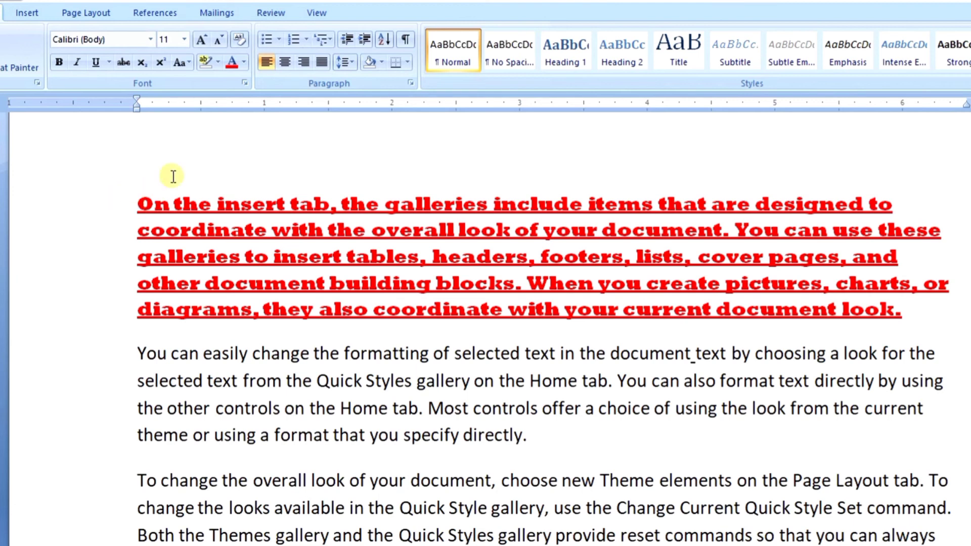
Step: Select the red Rockwell first paragraph and apply Clear Formatting, restoring plain black Calibri
click(188, 208)
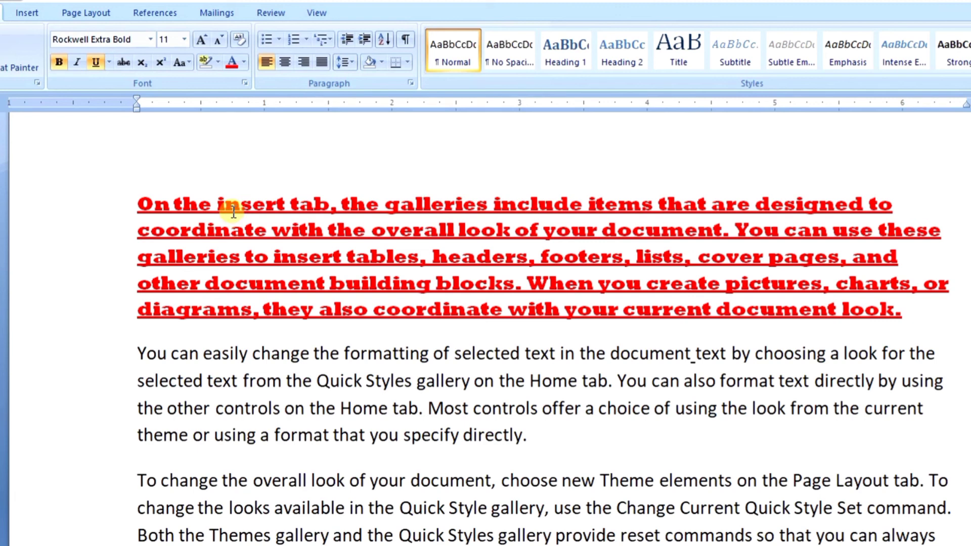
drag(138, 199, 951, 329)
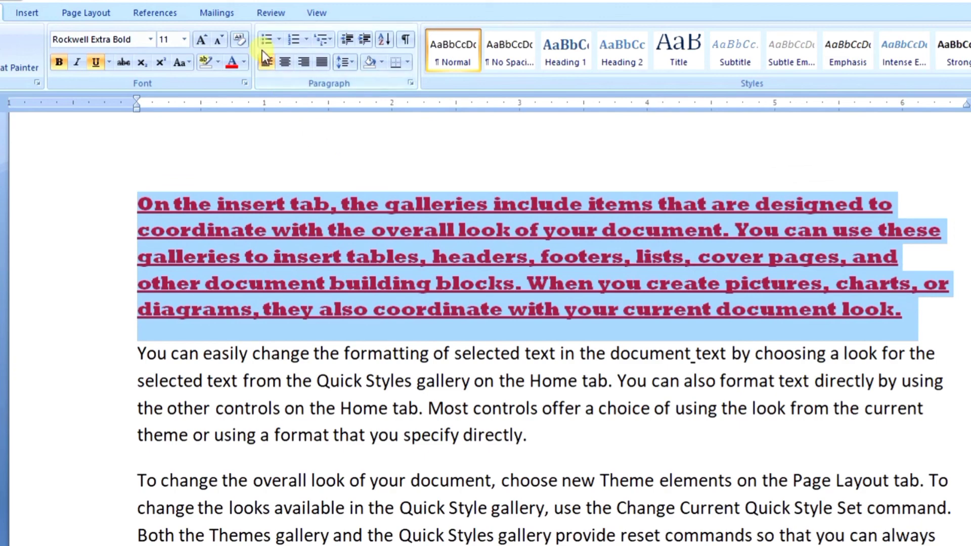
click(237, 40)
click(451, 293)
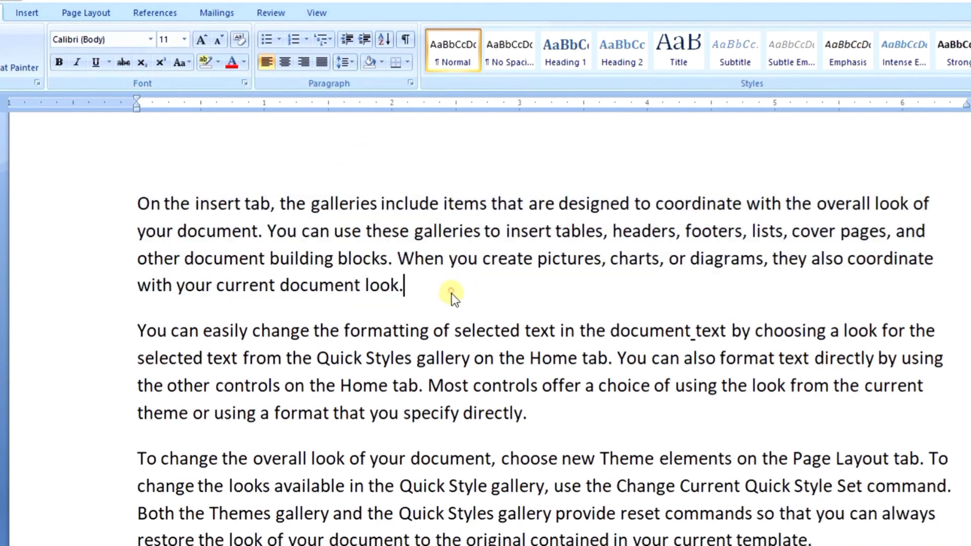